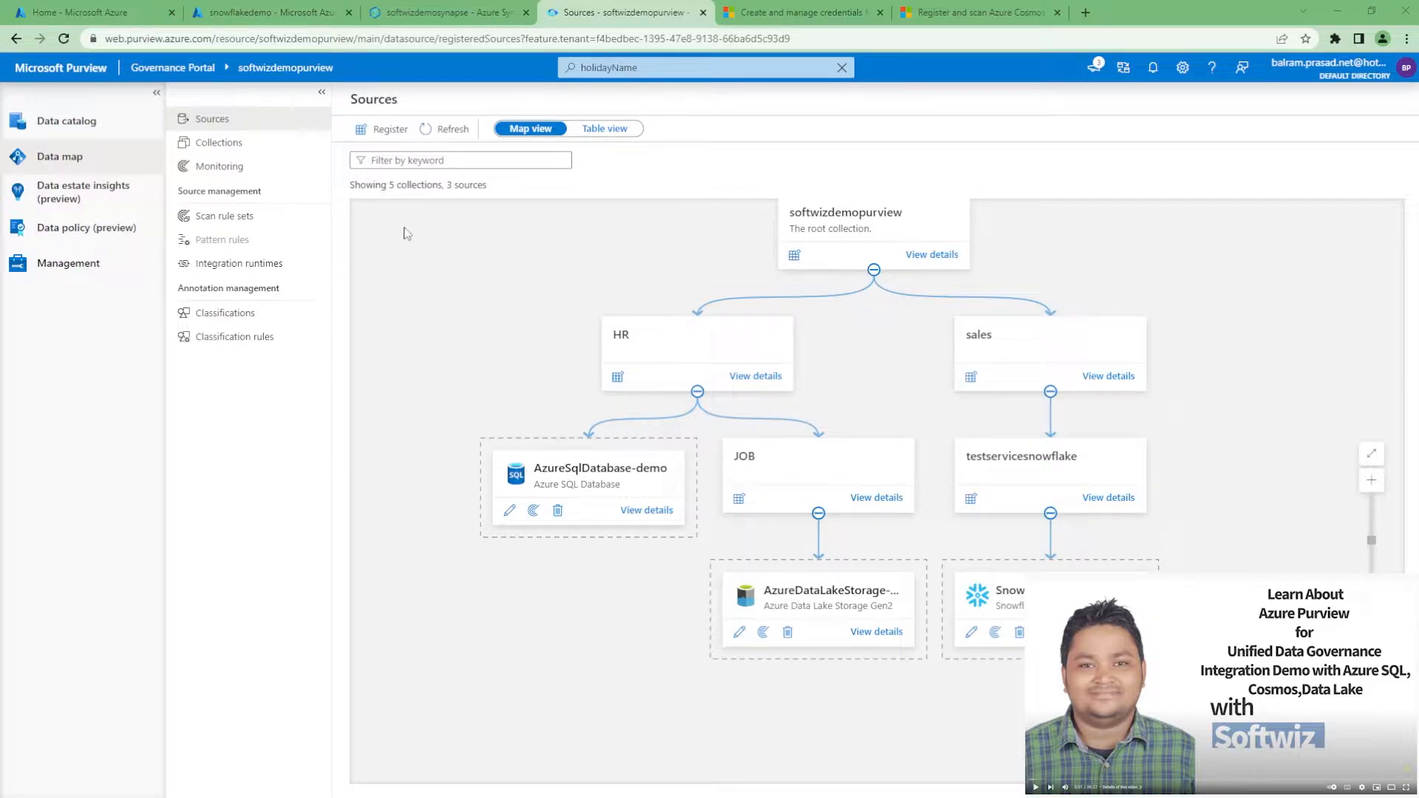
Start registering a new Azure Cosmos DB (SQL API) source in the data map.
left_click(70, 127)
left_click(74, 154)
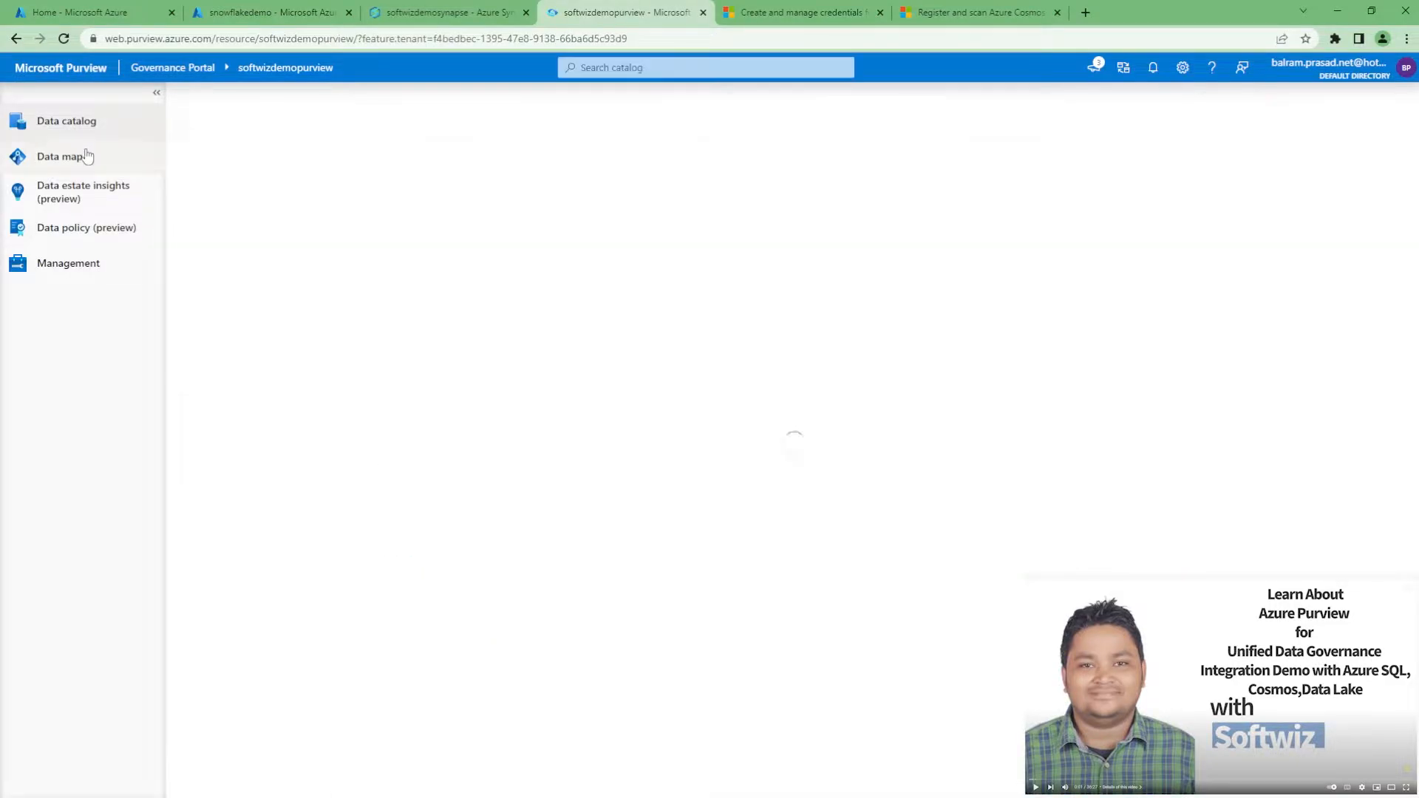
left_click(384, 130)
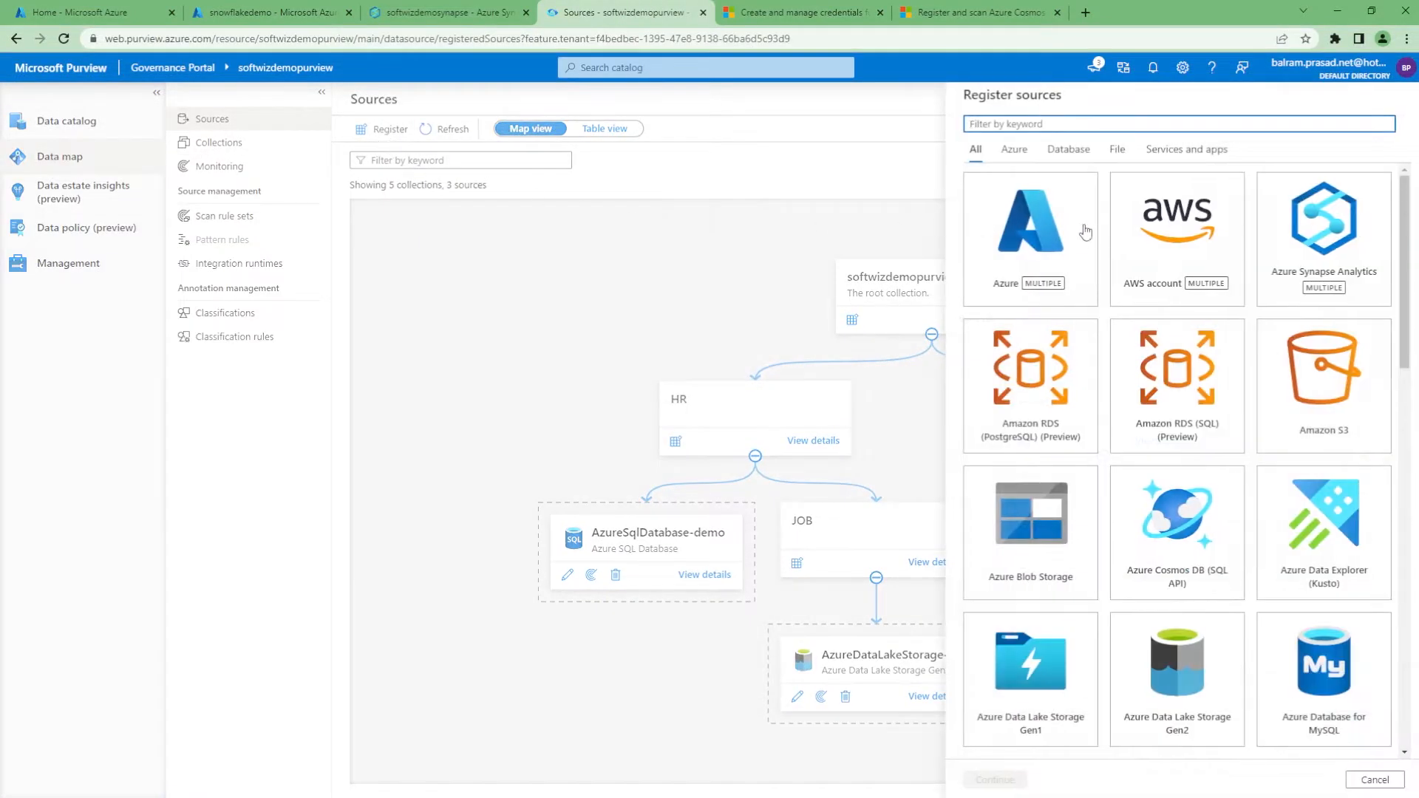
type("co")
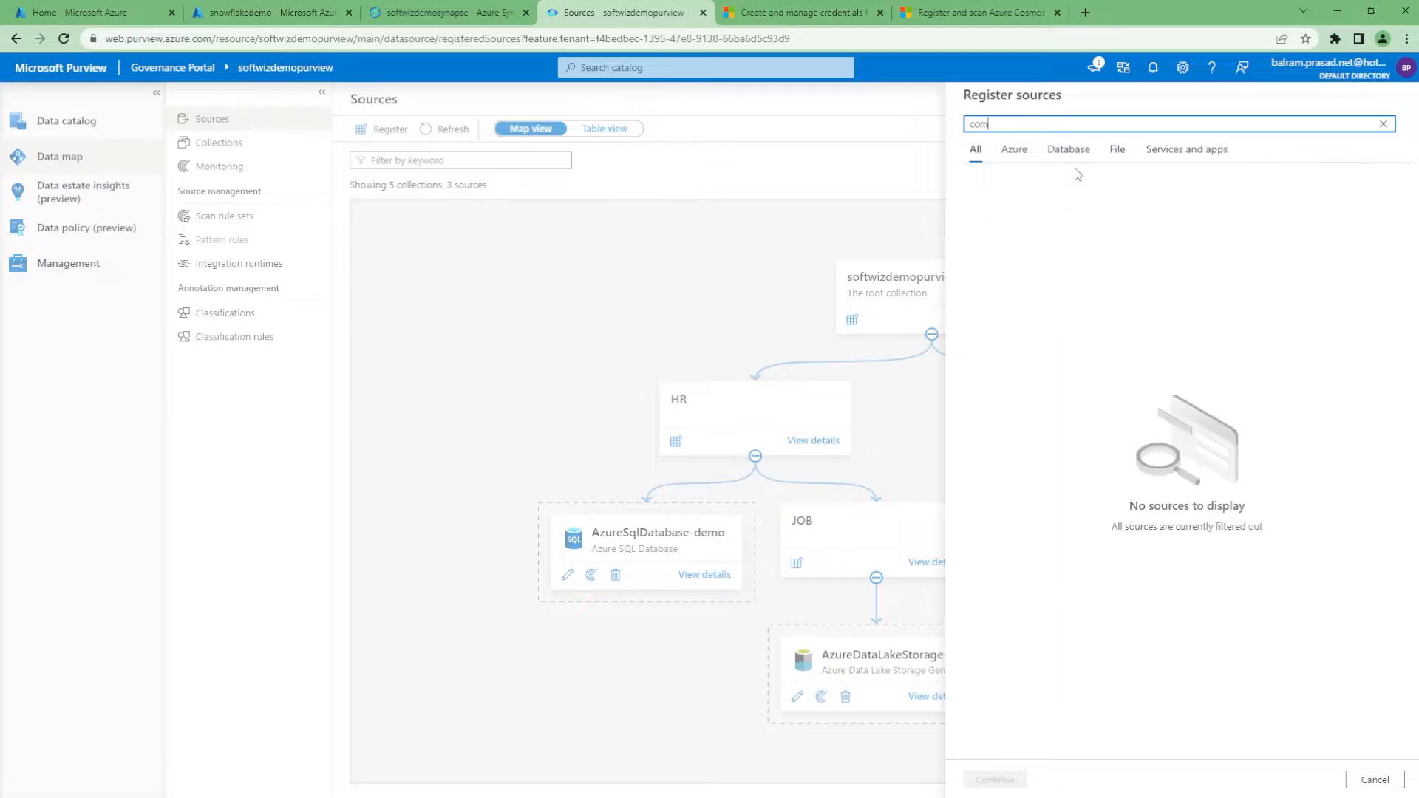
type("s")
left_click(1072, 263)
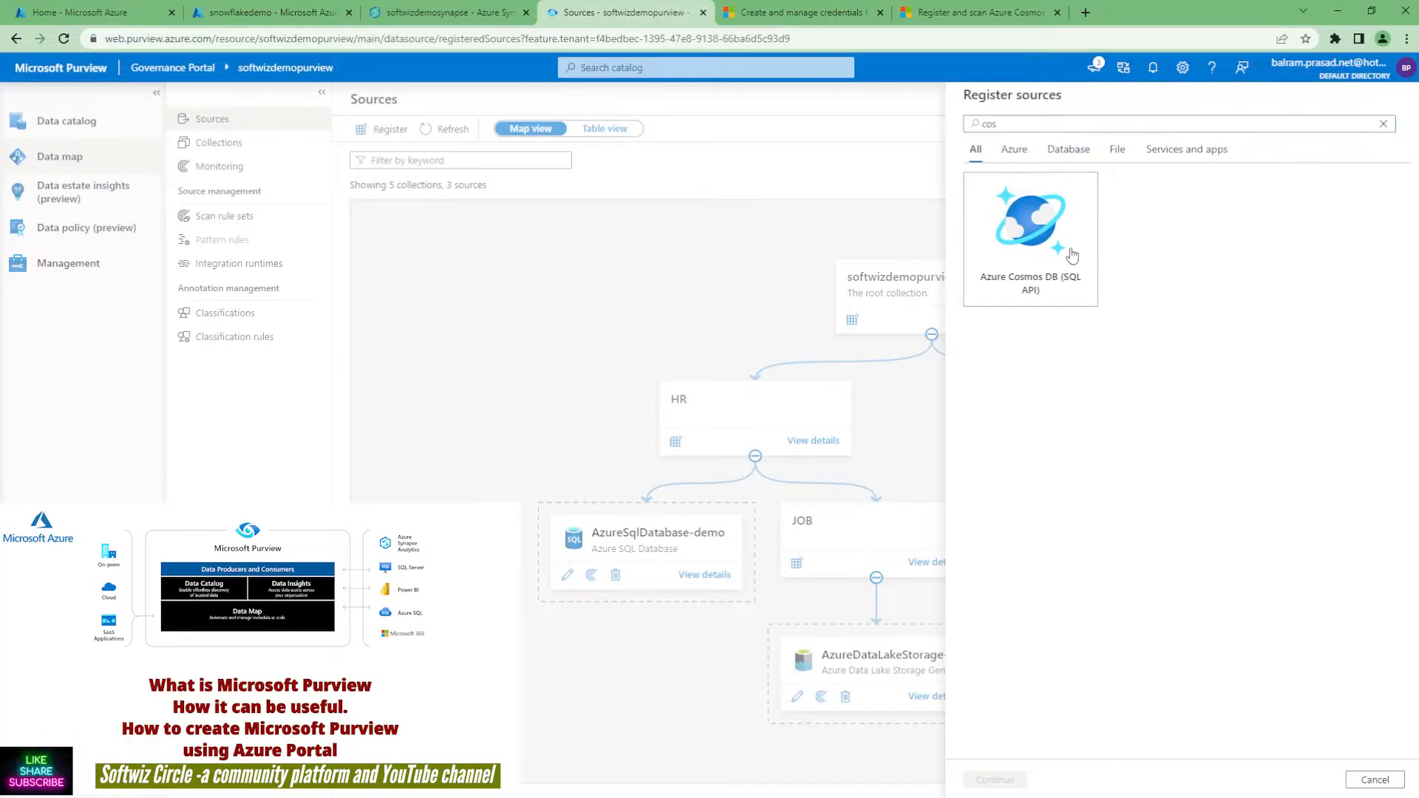
left_click(994, 780)
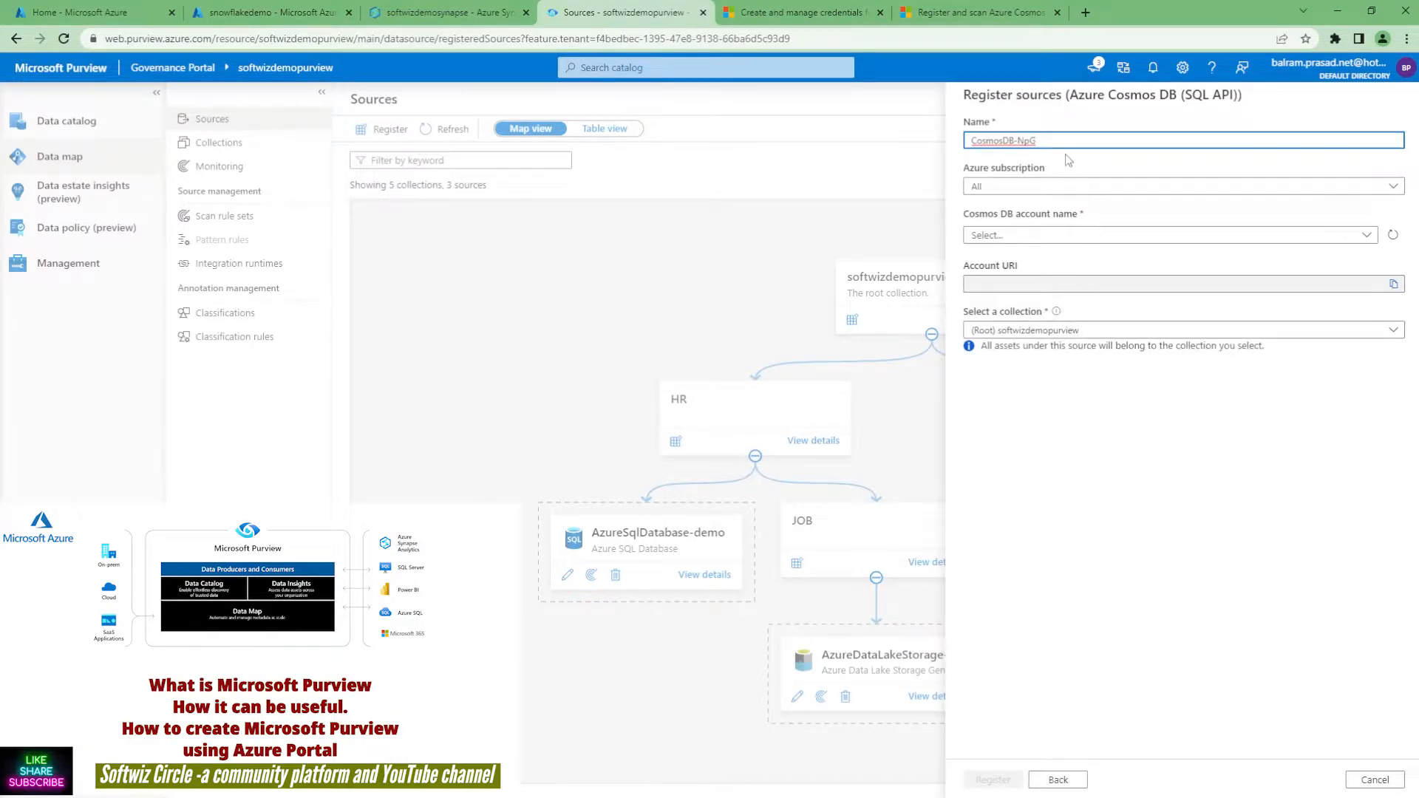
Name the new source CosmosDB-demo.
triple_click(1027, 141)
type("CosmosDB-demo")
key("Tab")
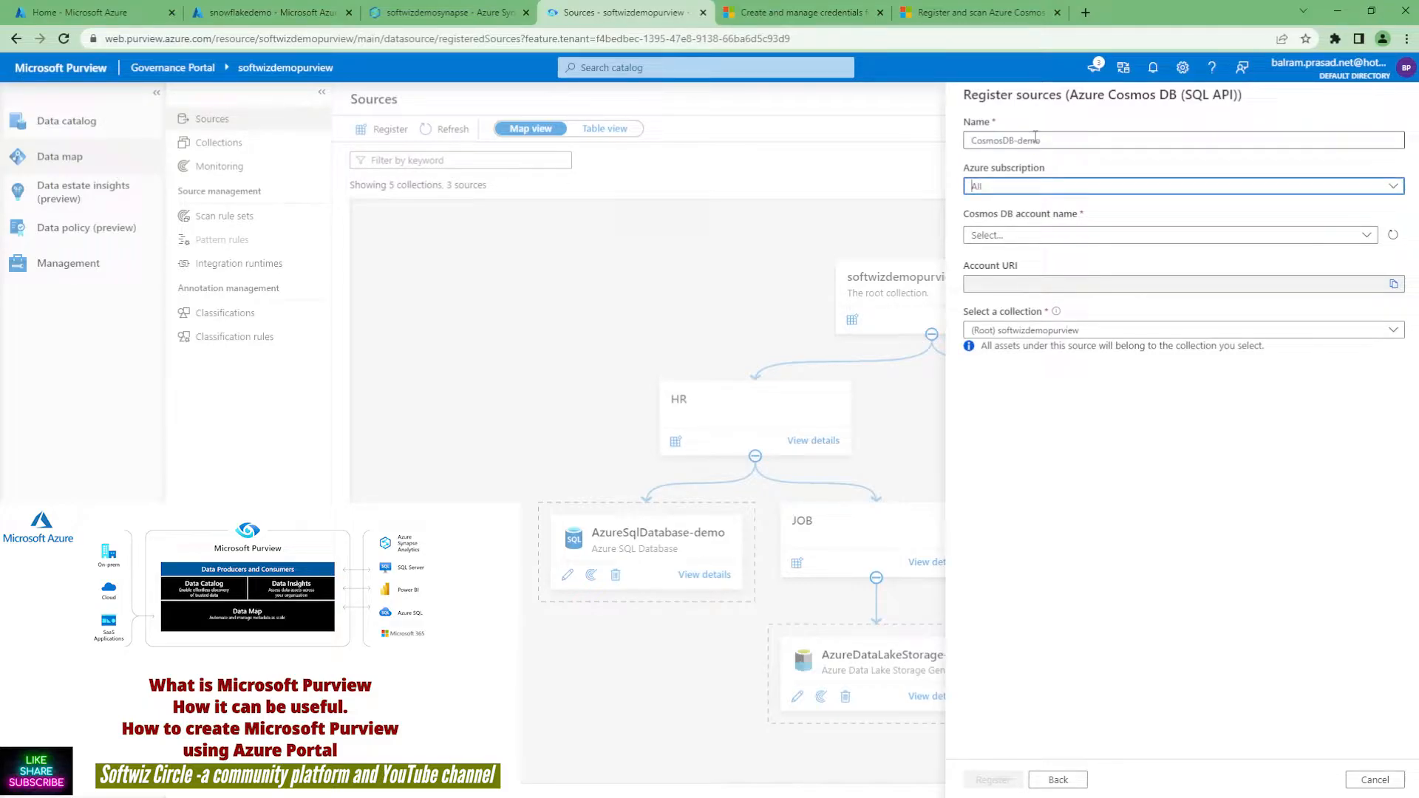
Check the Cosmos DB account in the Azure portal and select snowflakedemo as the source's Cosmos DB account.
left_click(1029, 235)
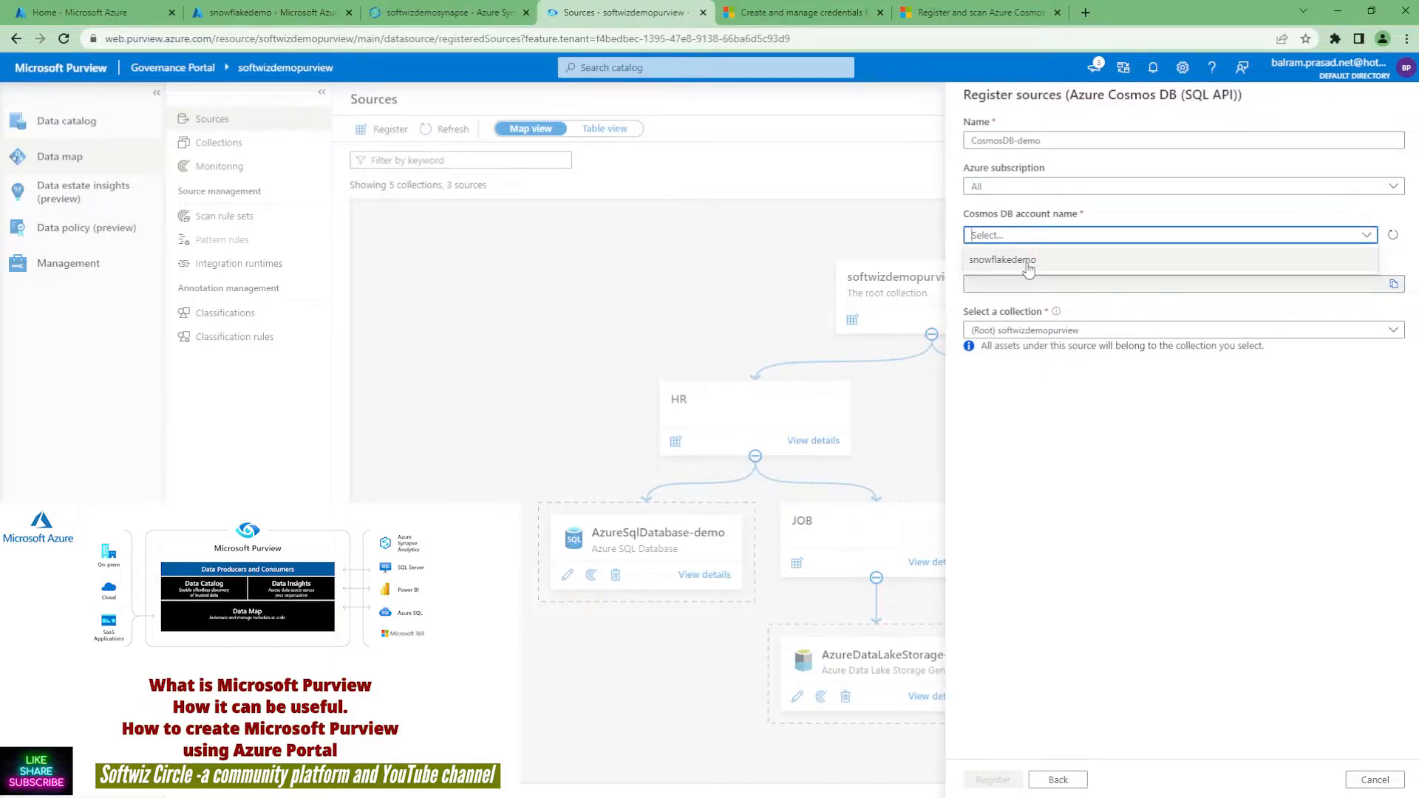
left_click(1013, 186)
left_click(1013, 187)
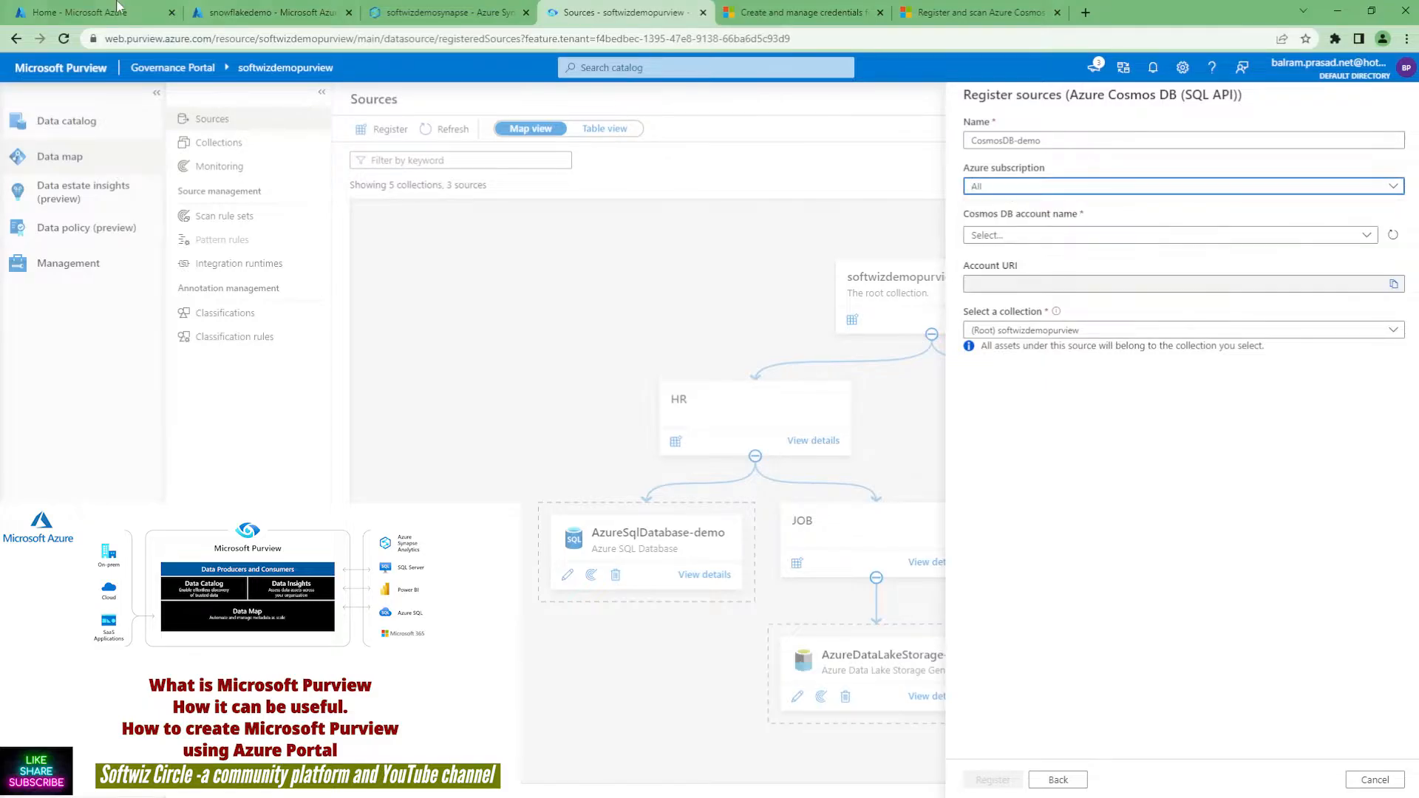
left_click(254, 11)
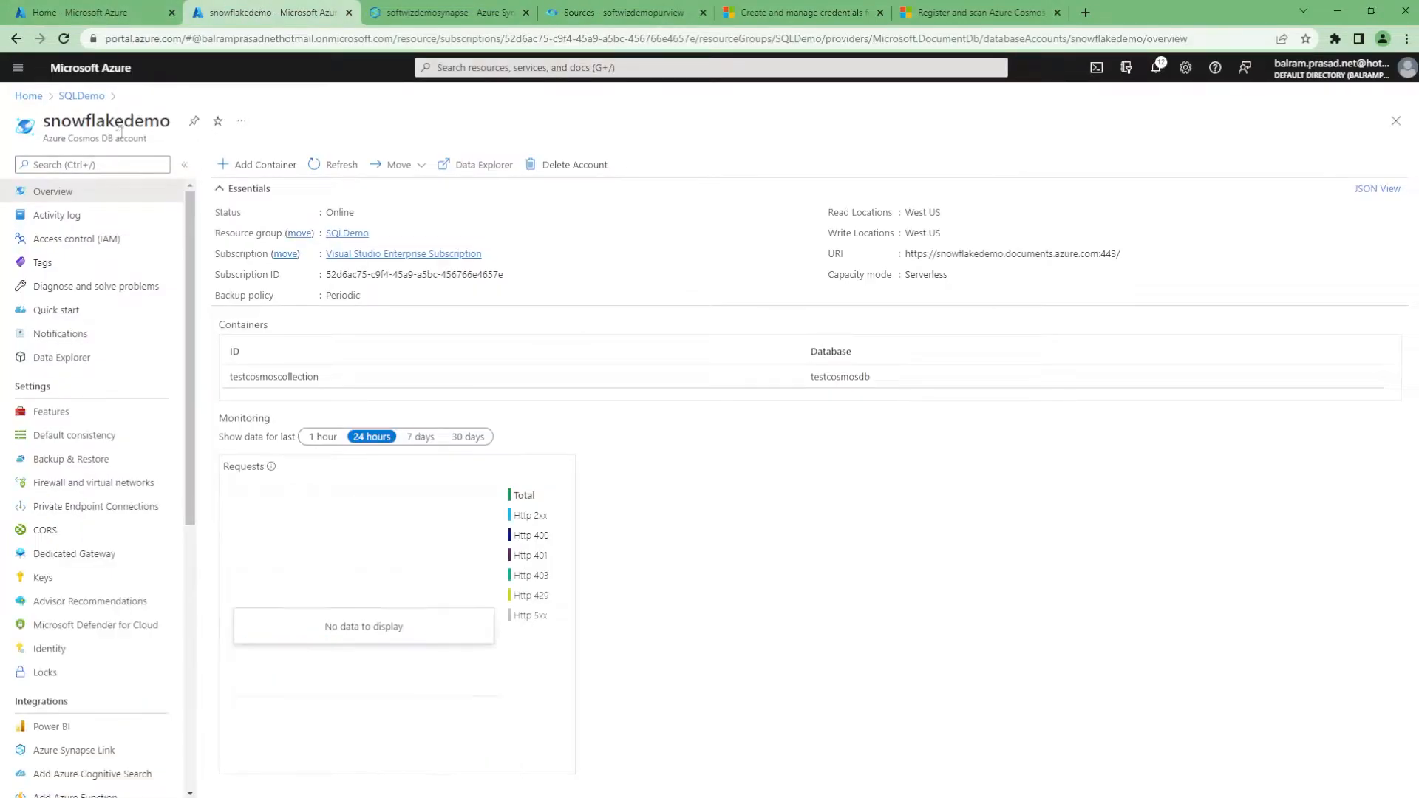
left_click(440, 8)
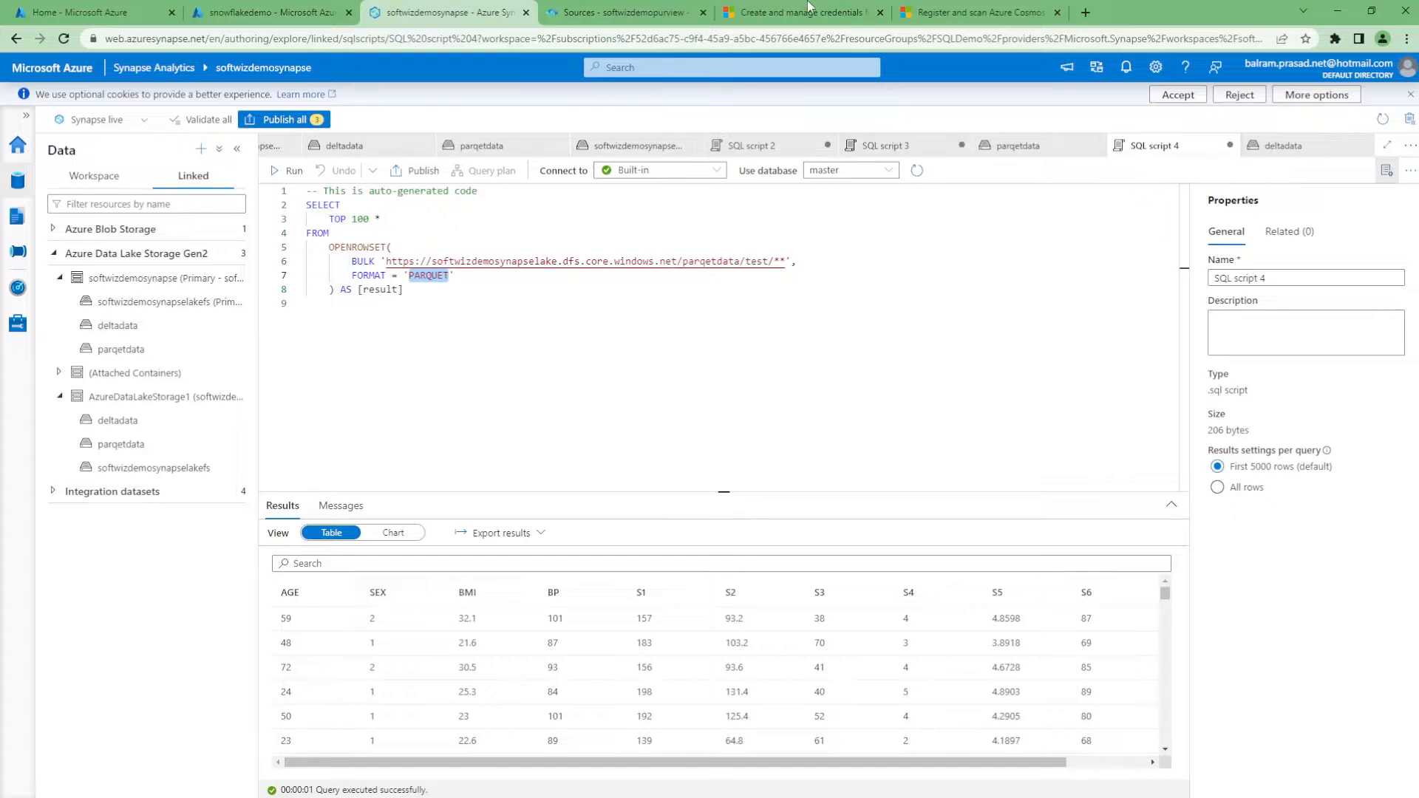
left_click(624, 12)
left_click(1069, 235)
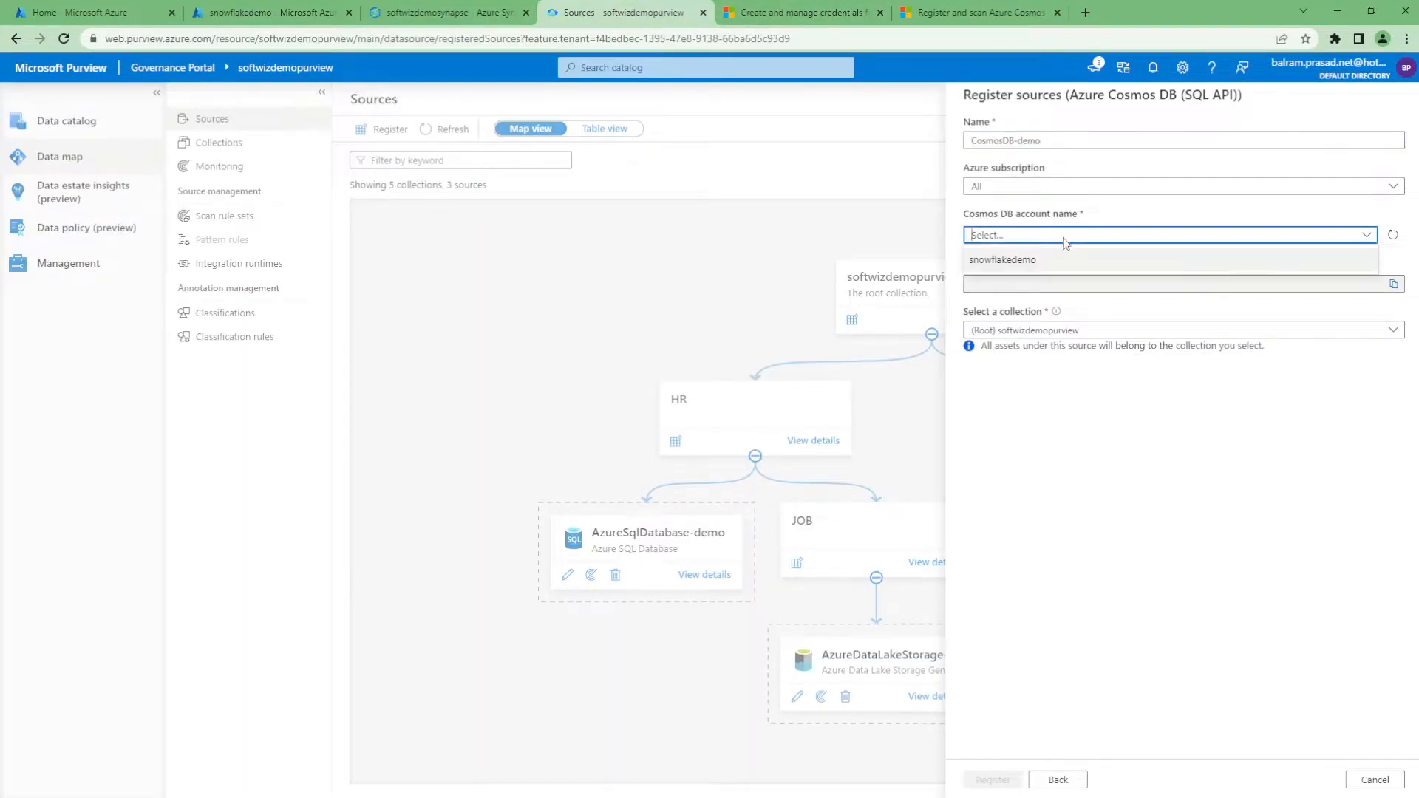
left_click(1040, 263)
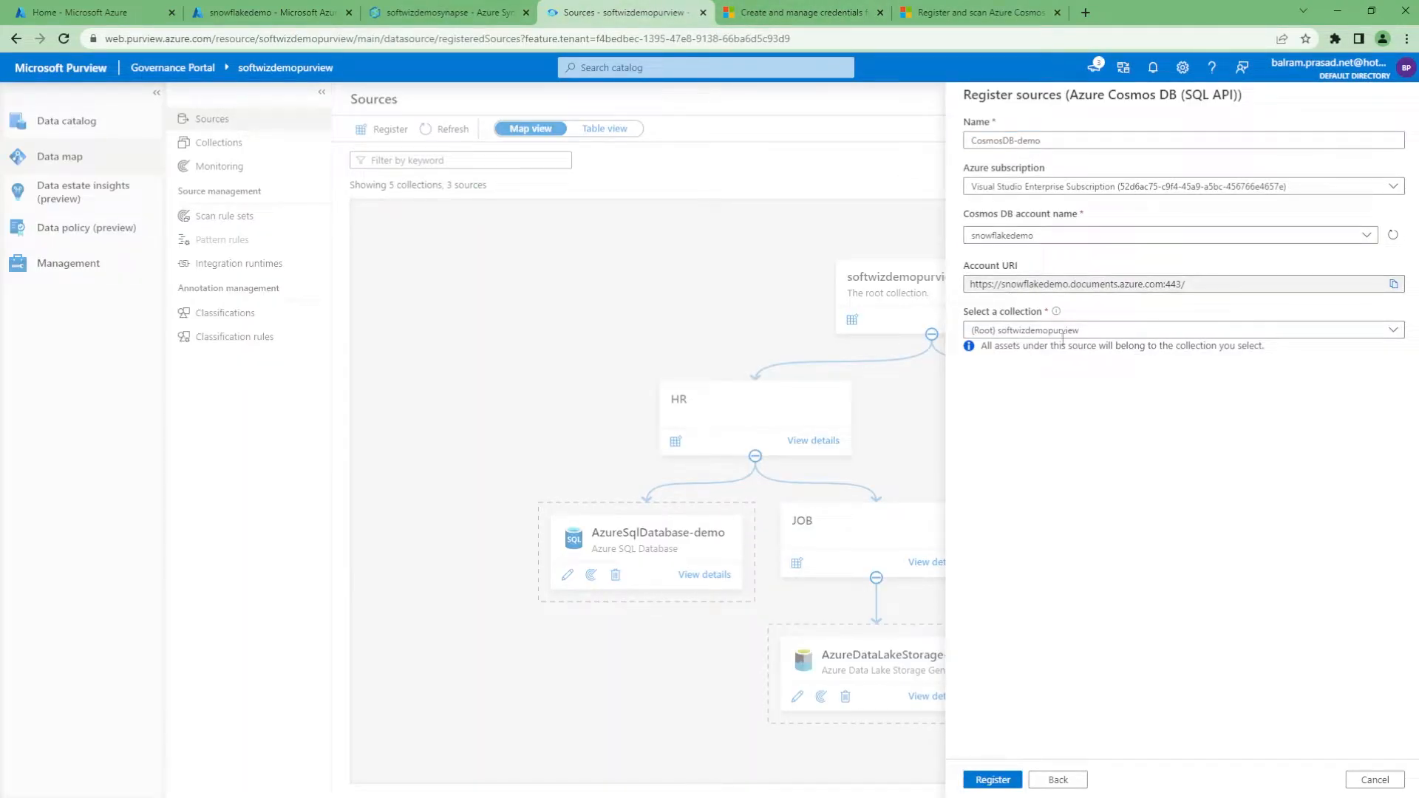
Assign the source to the softwizdemopurview > sales collection and register it.
left_click(1032, 334)
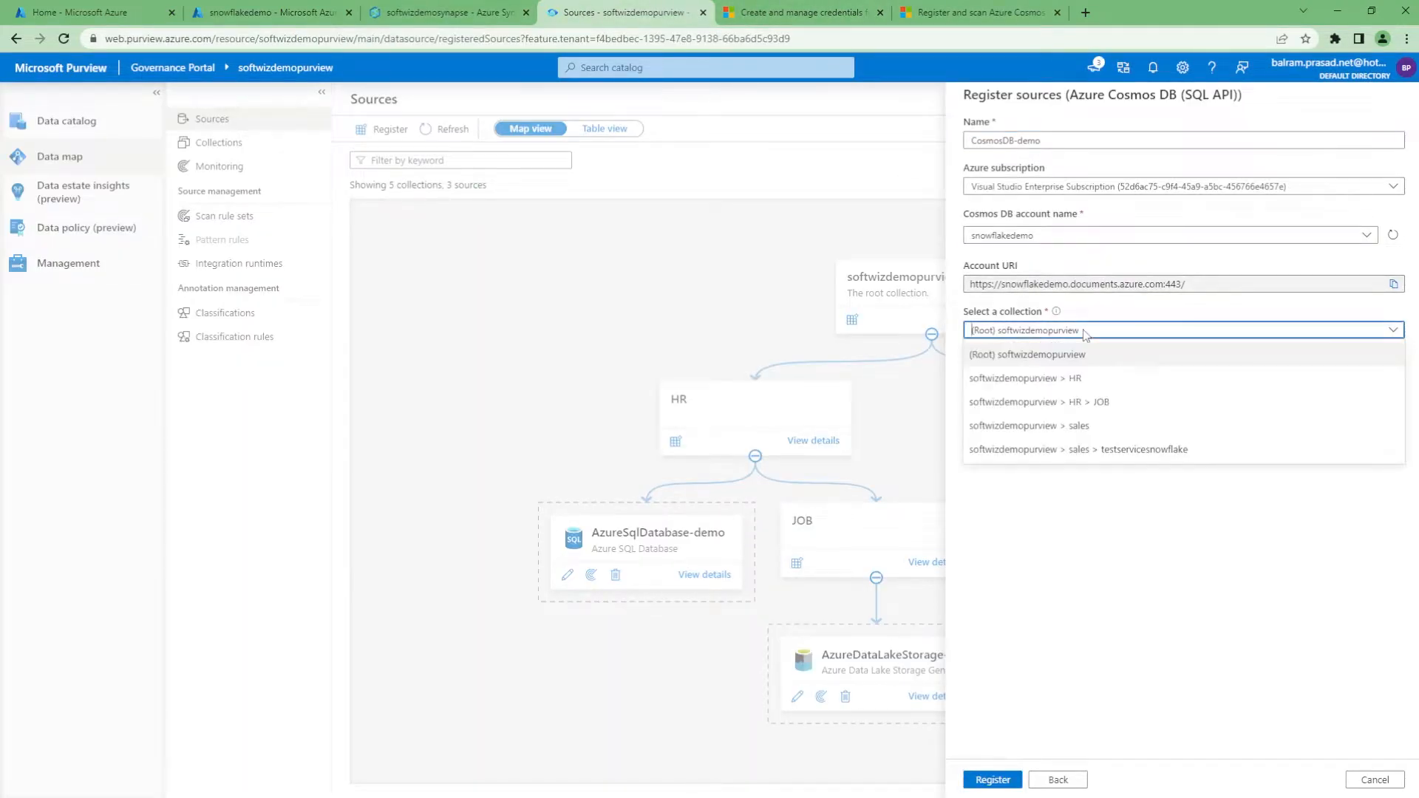
left_click(1109, 429)
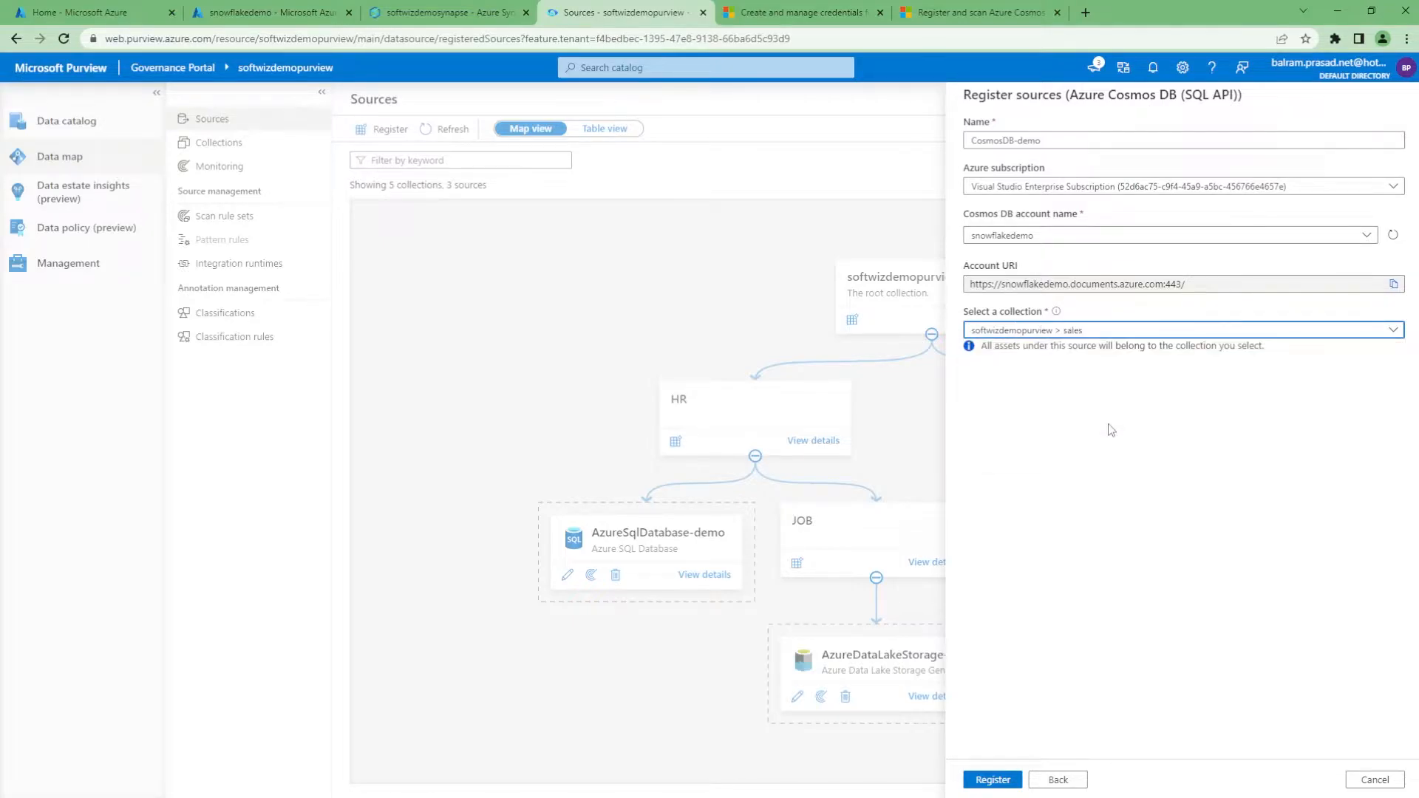
left_click(995, 781)
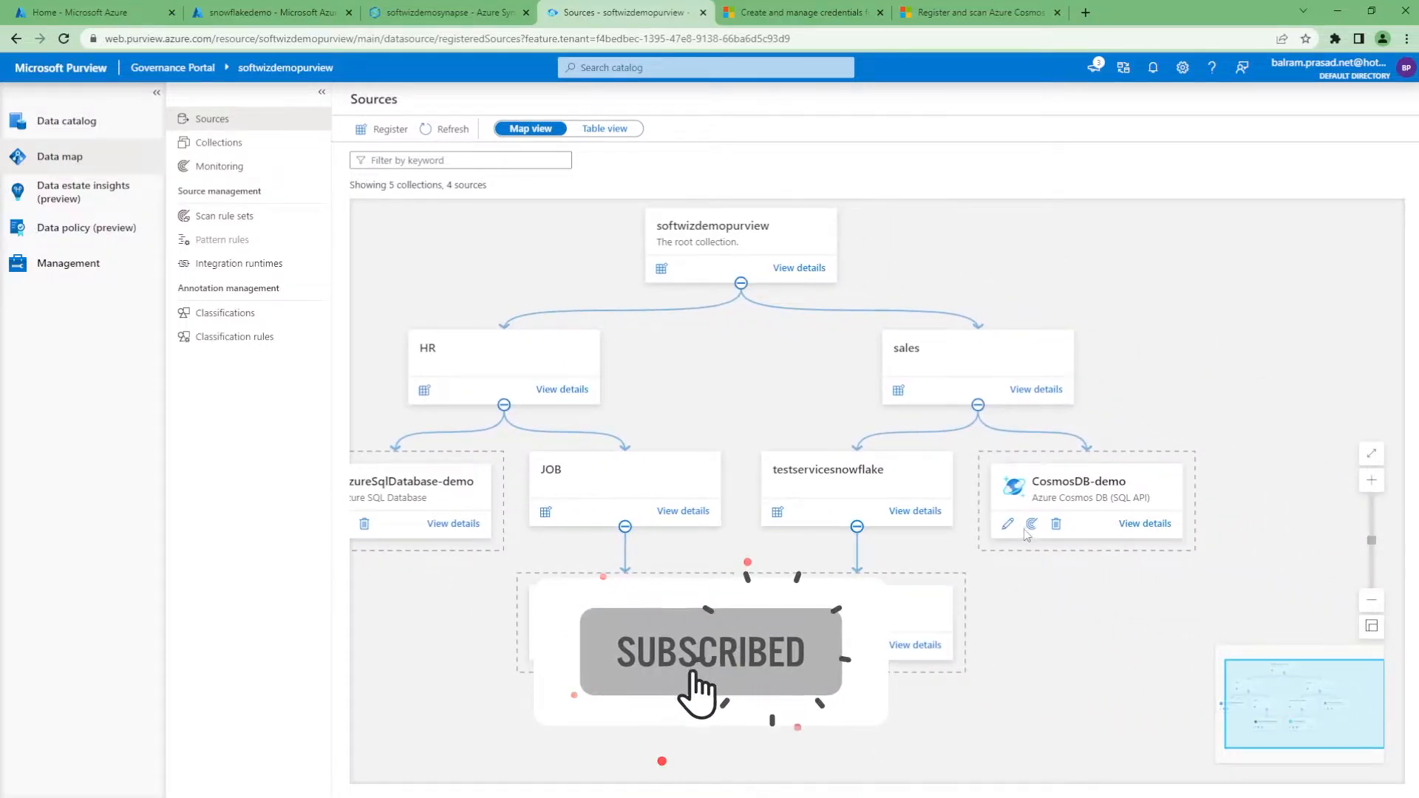
Start a new scan for the CosmosDB-demo source and name it Scan-comos.
left_click(1149, 529)
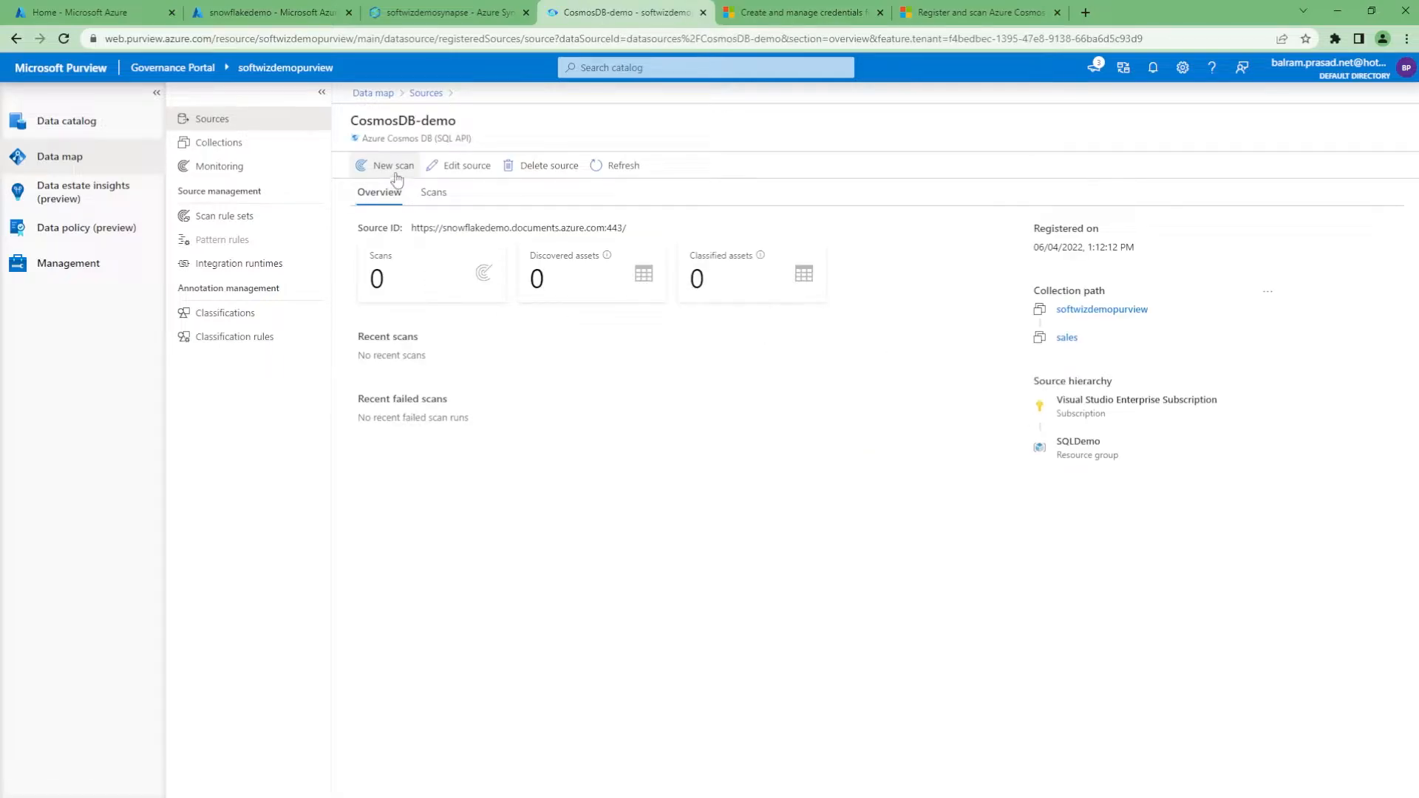
left_click(396, 173)
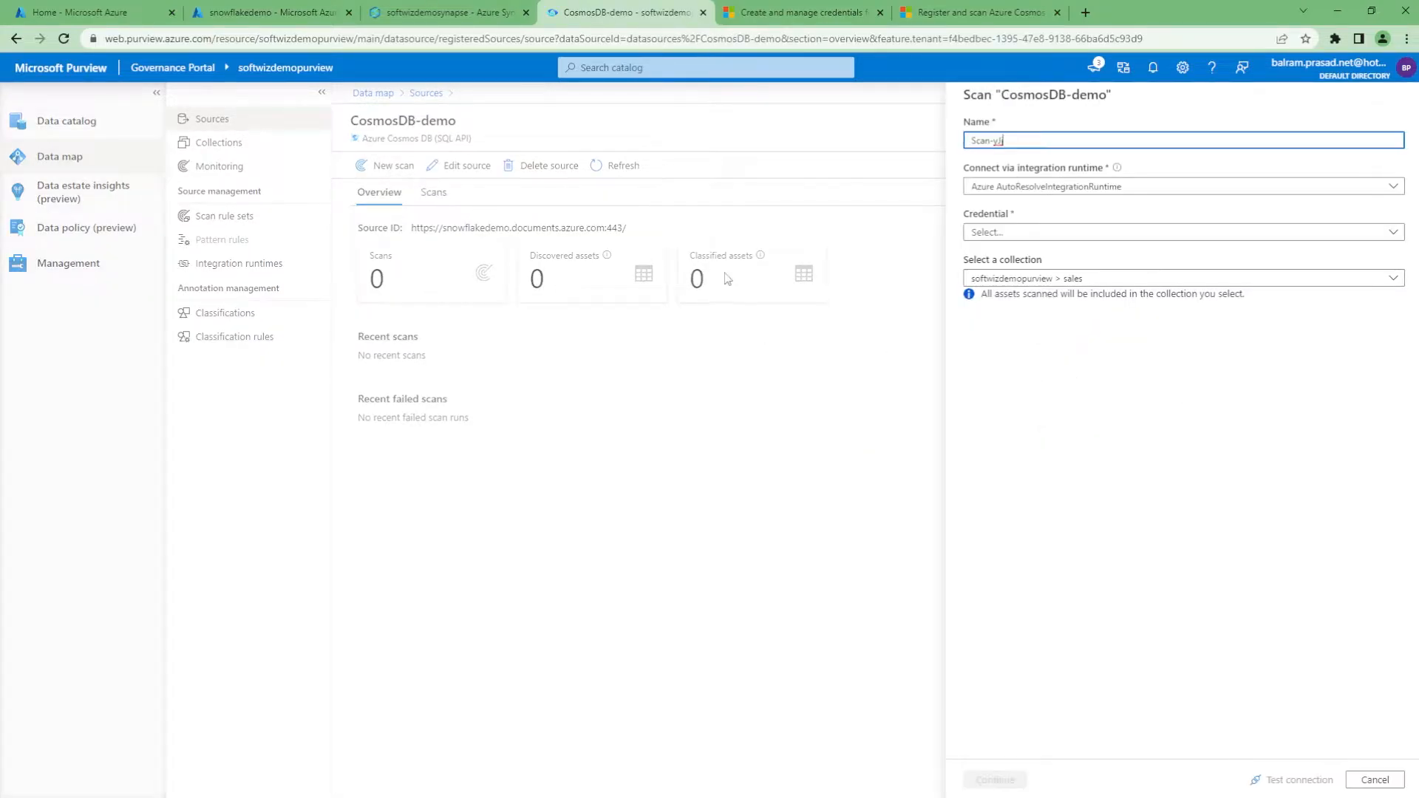
key("BackSpace")
key("BackSpace")
key("BackSpace")
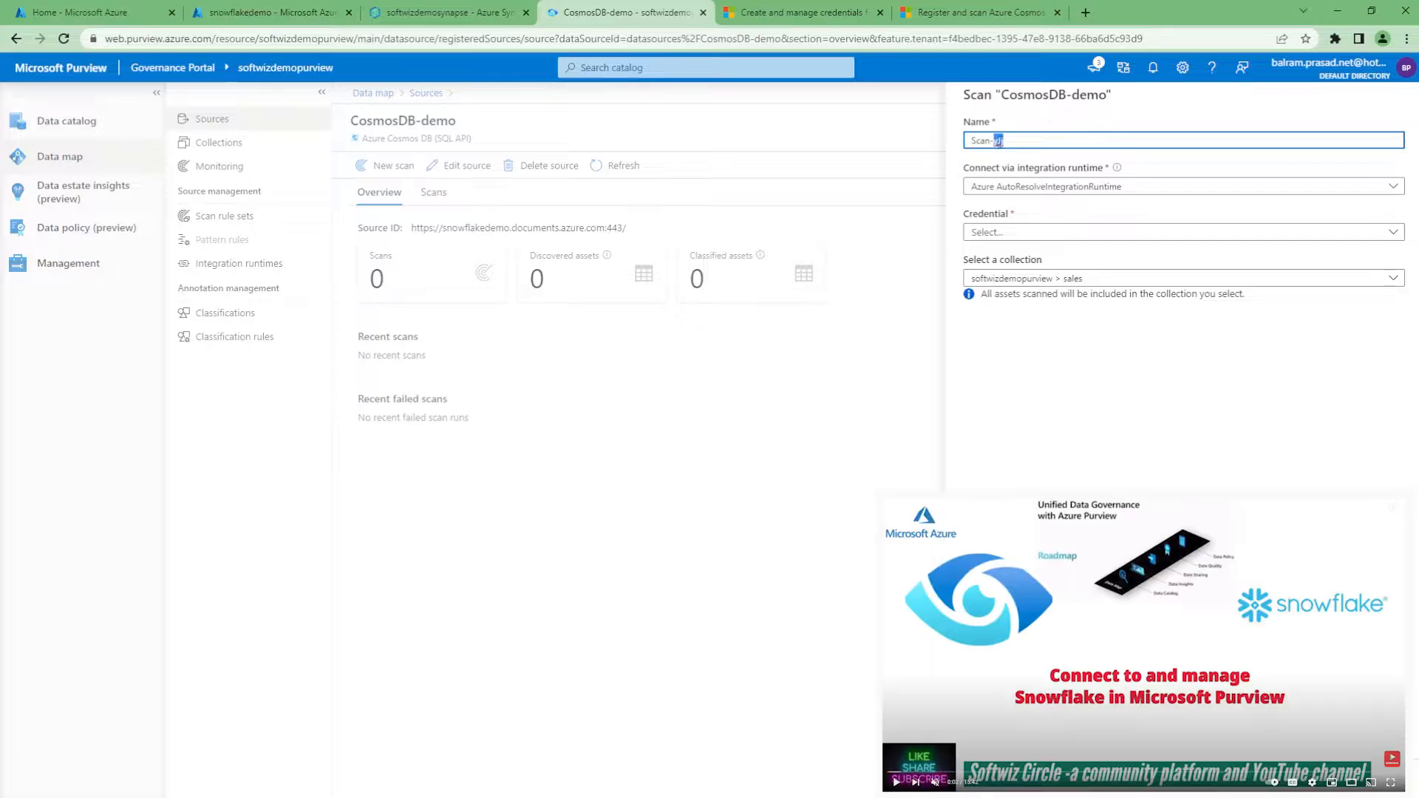
type("cosmos")
Start a new scan credential named comoscred using the SoftwizDemoKV Key Vault connection.
left_click(1045, 234)
left_click(1060, 415)
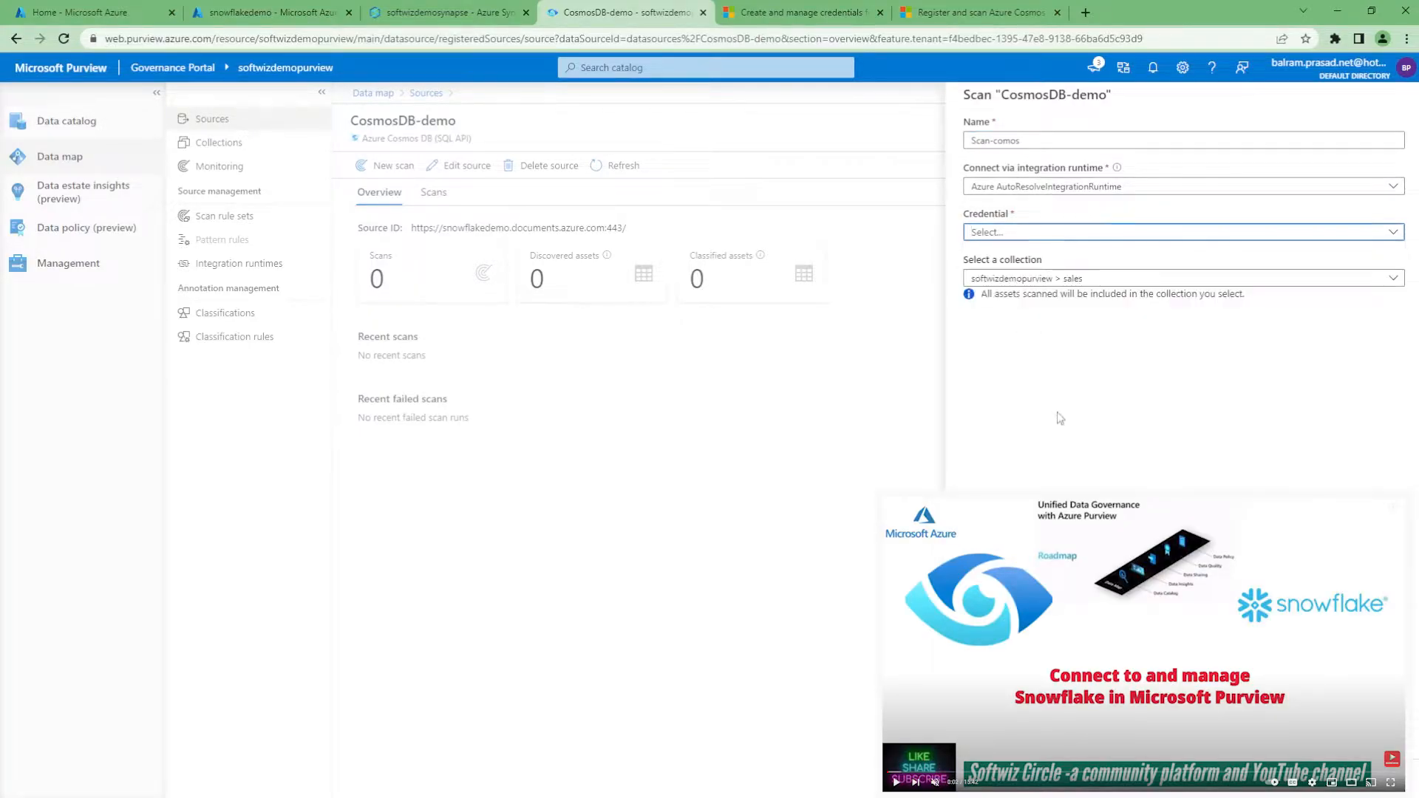
left_click(1066, 233)
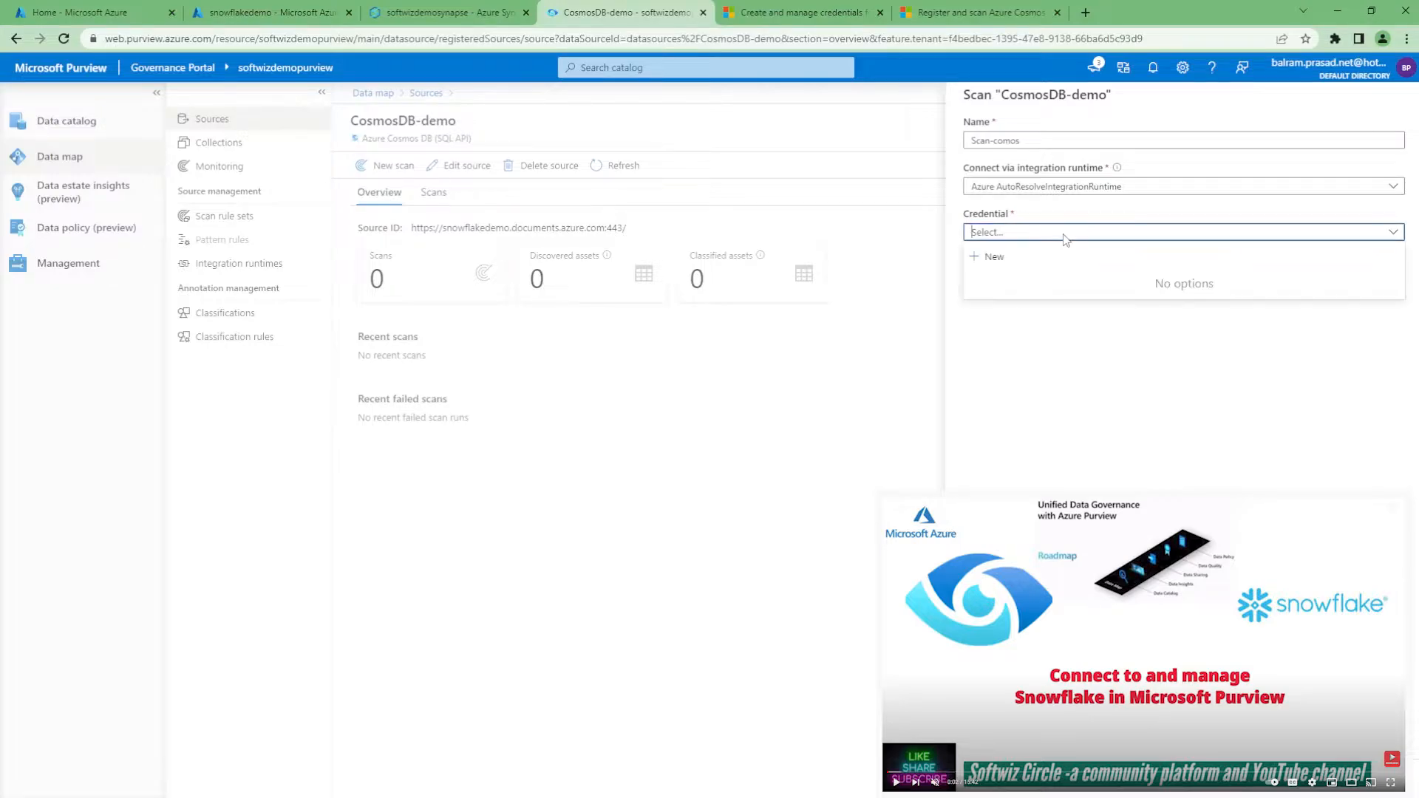
left_click(994, 259)
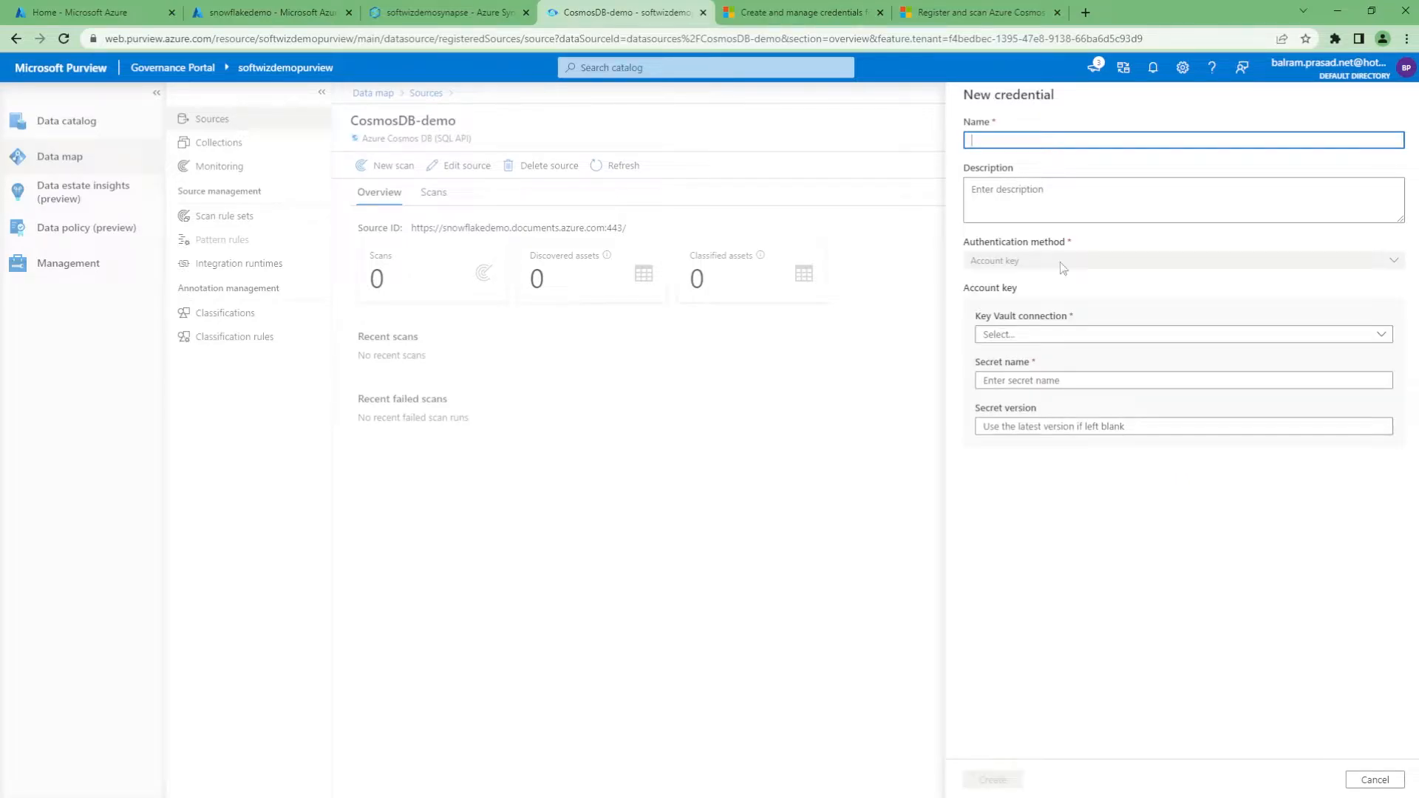
left_click(1015, 263)
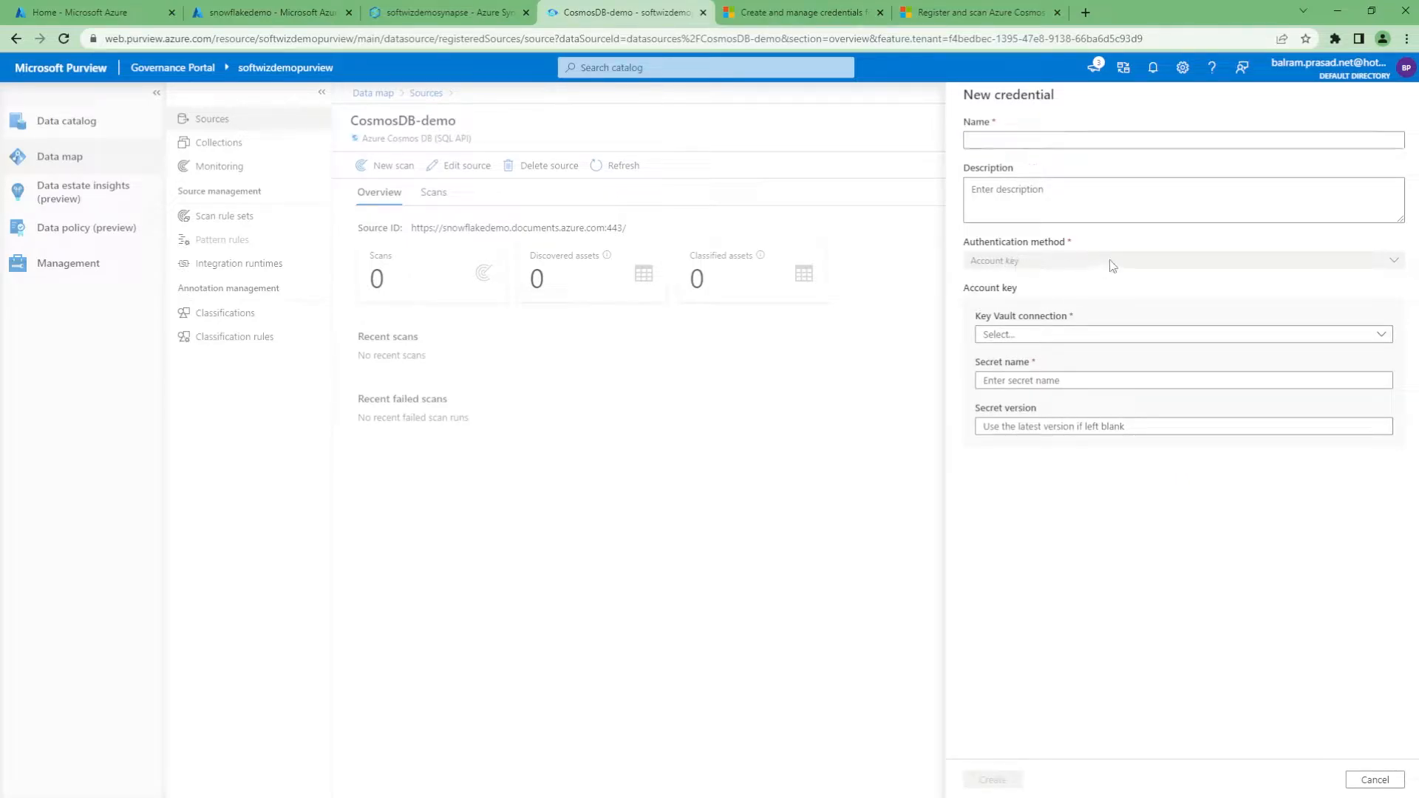
left_click(1012, 142)
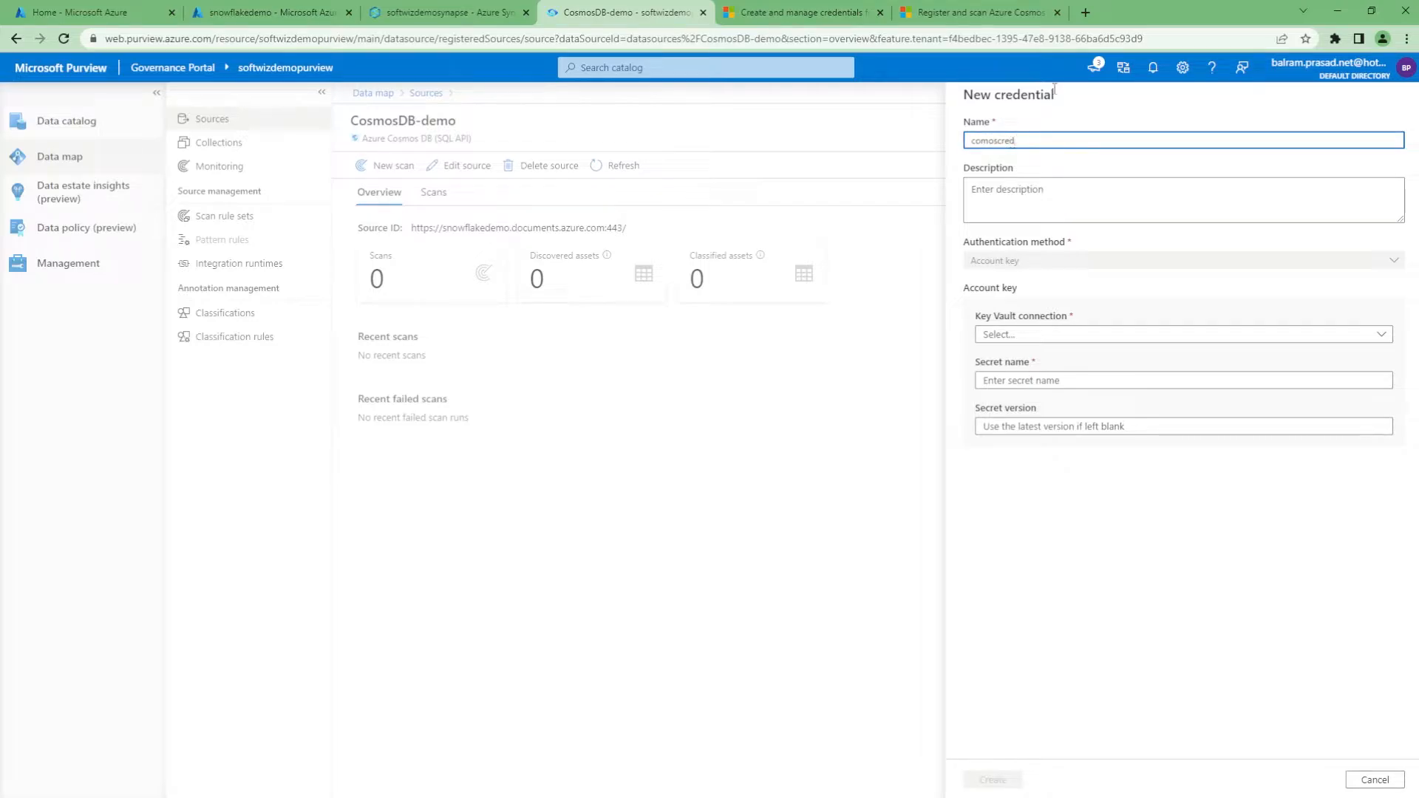
type("comoscred")
left_click(1052, 338)
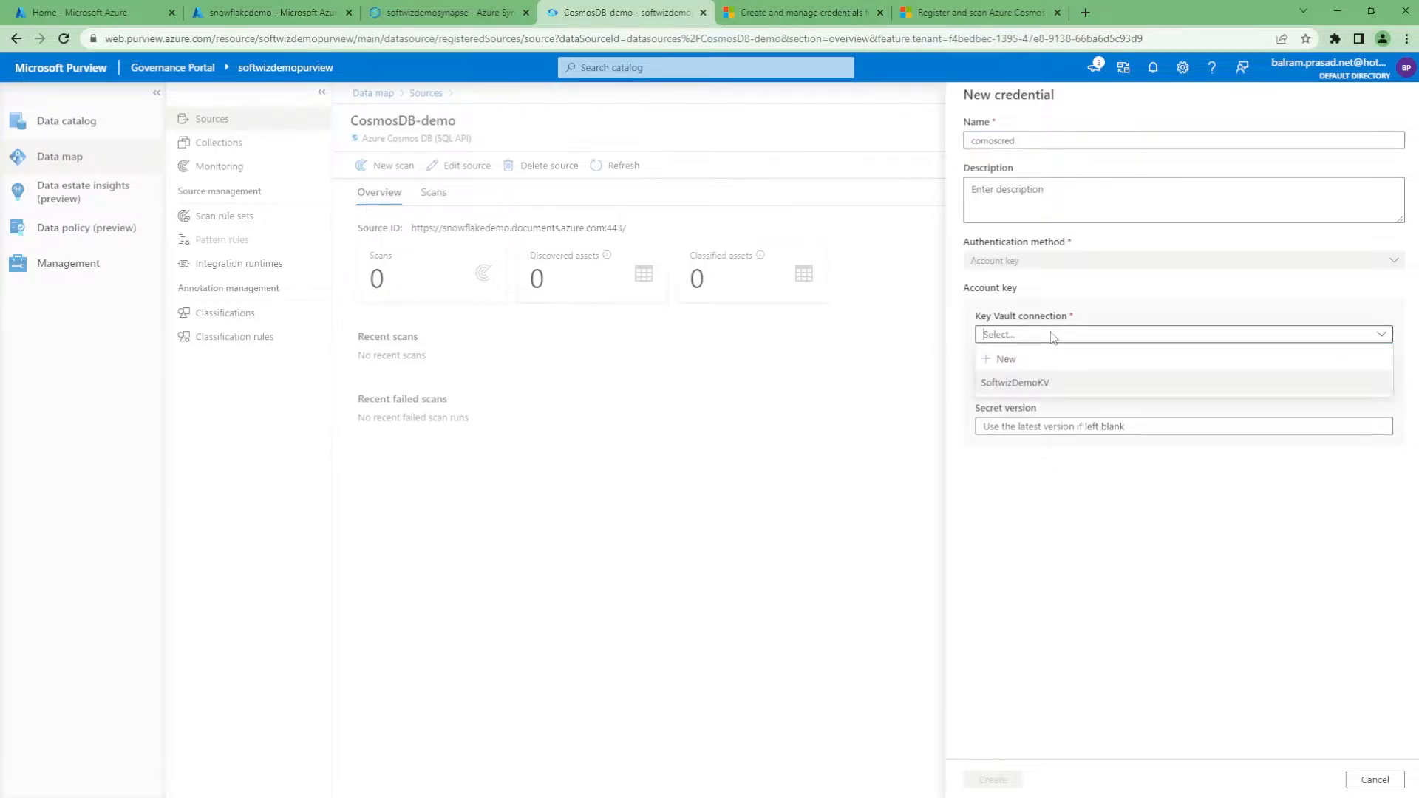
left_click(1033, 379)
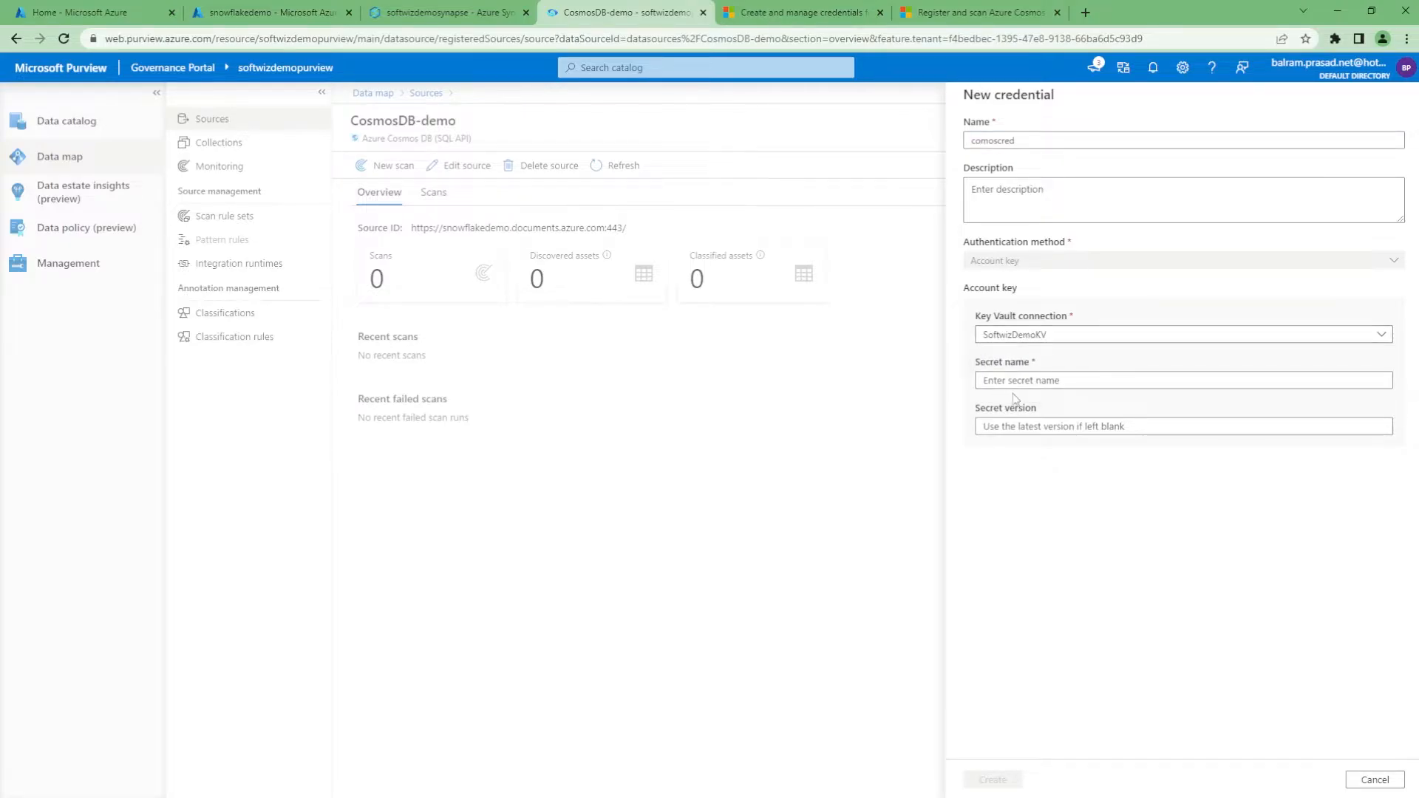
Switch to the Azure portal and copy the primary read-write key of the snowflakedemo Cosmos DB account.
left_click(251, 12)
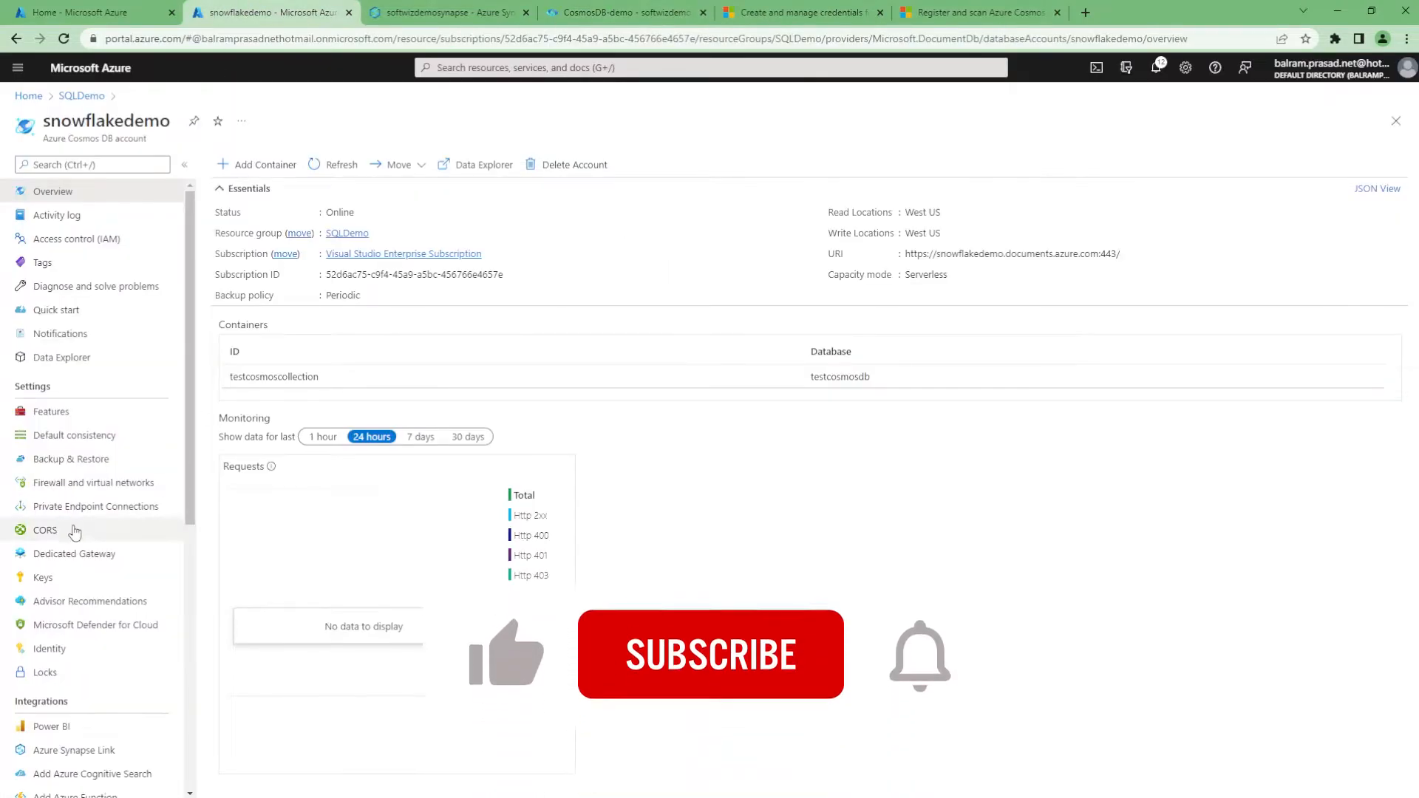
left_click(92, 578)
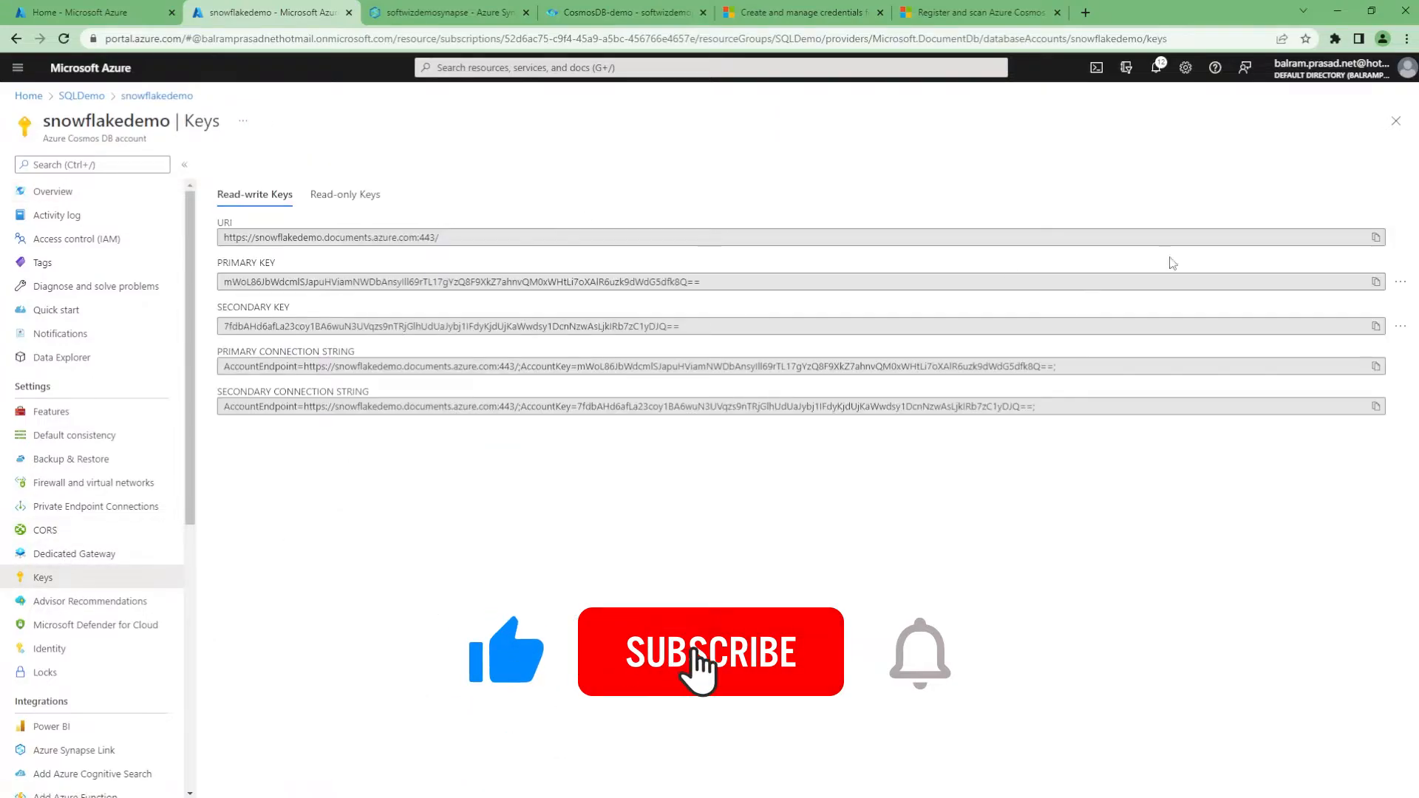
left_click(1376, 282)
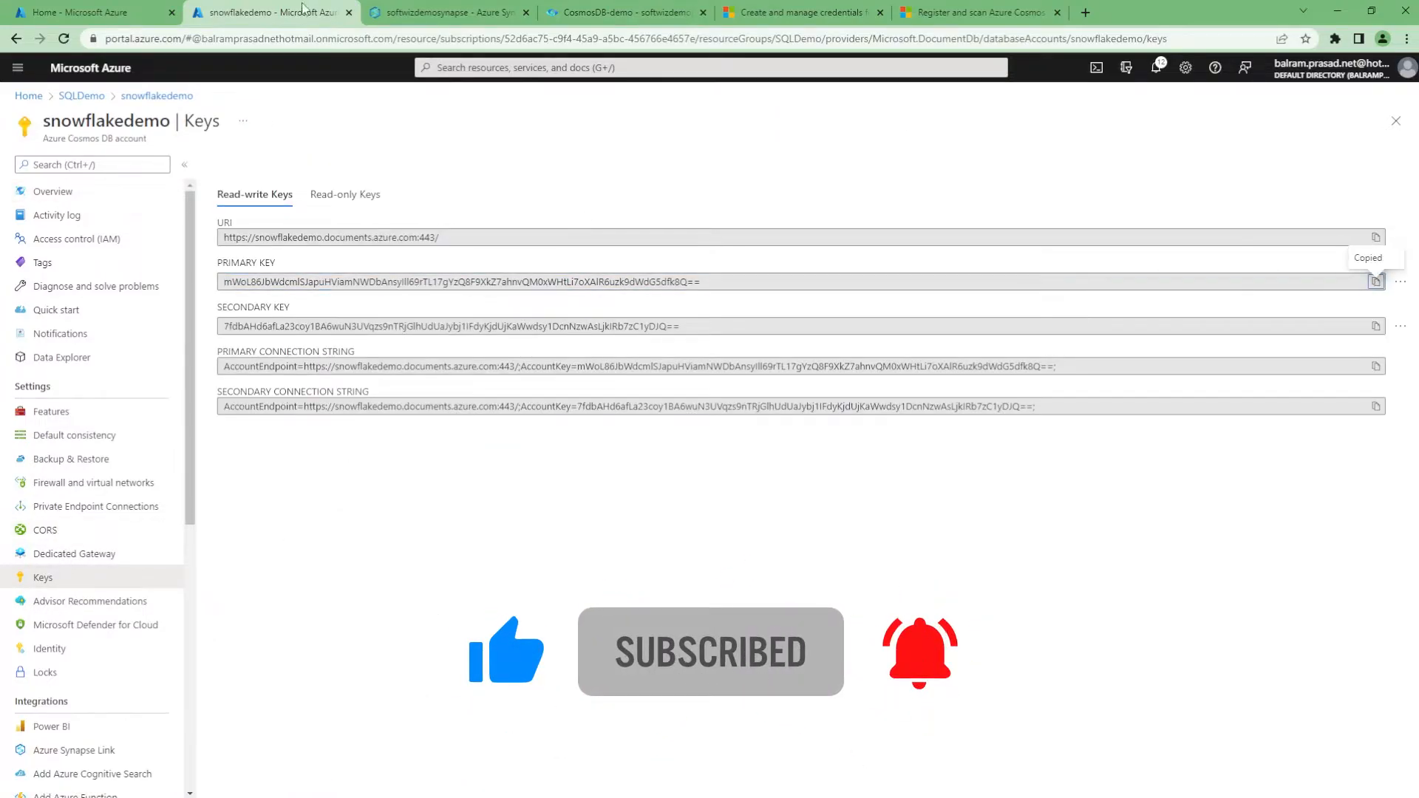
Create a secret named cosmoskey in the softwizkvdemo key vault, pasting the copied account key as its value.
left_click(141, 10)
left_click(377, 357)
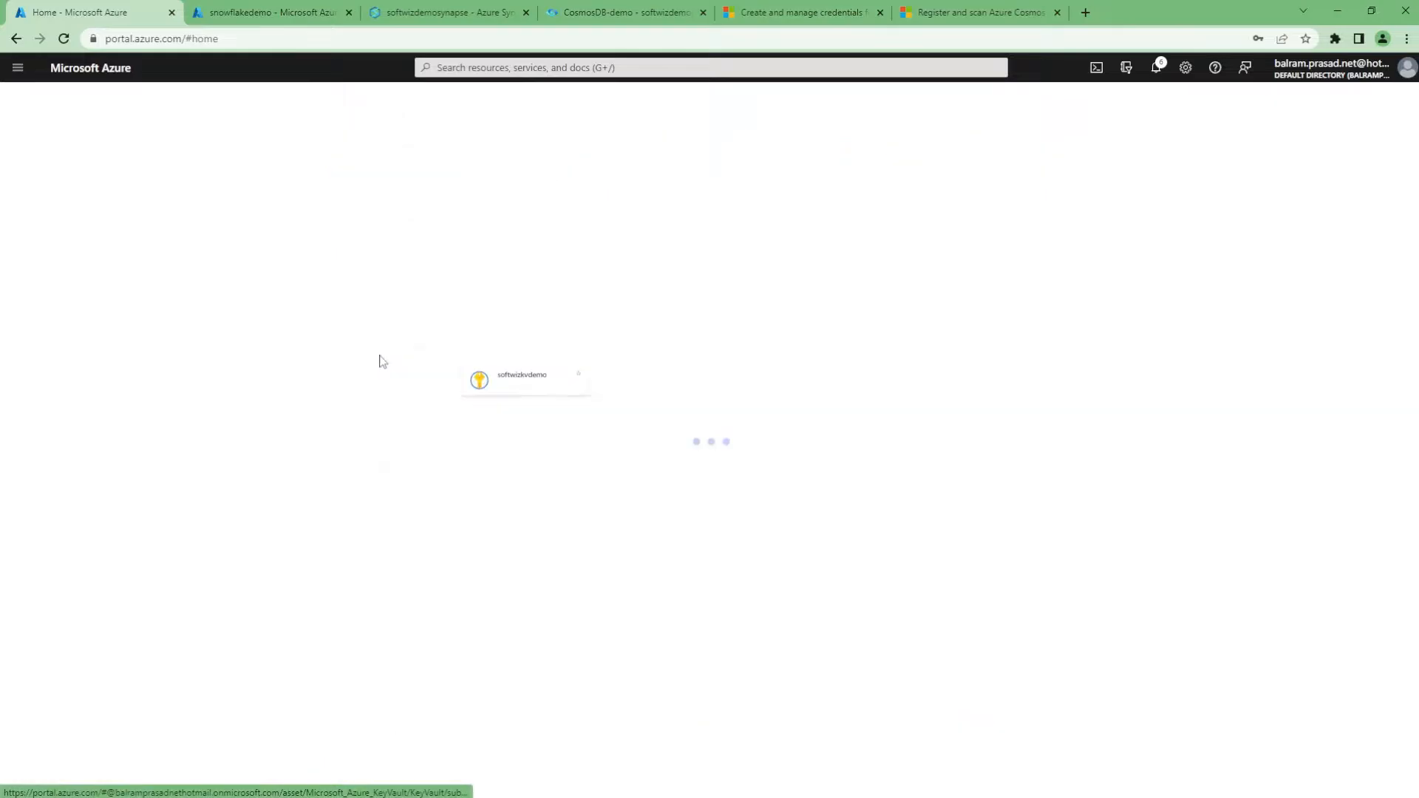
left_click(37, 392)
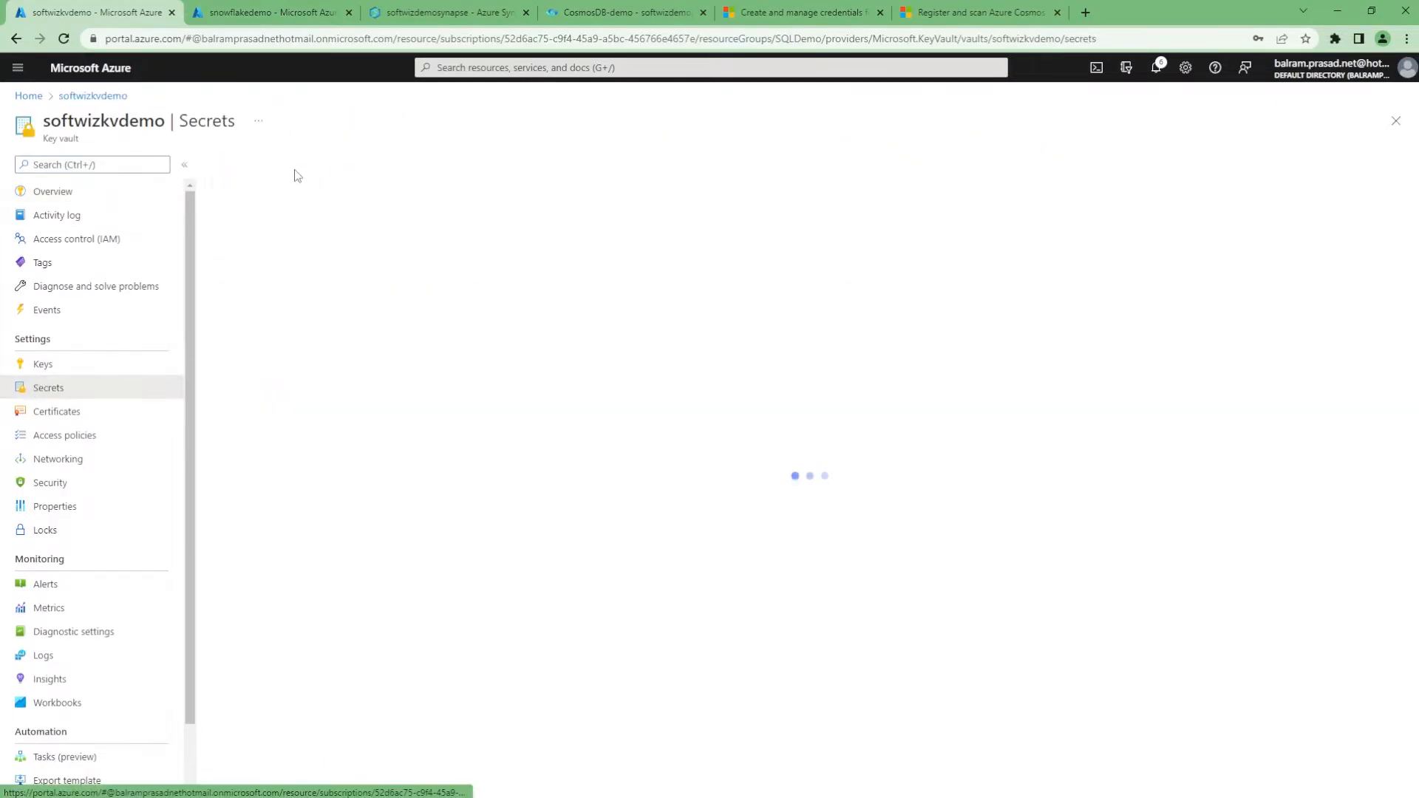
left_click(269, 167)
left_click(274, 212)
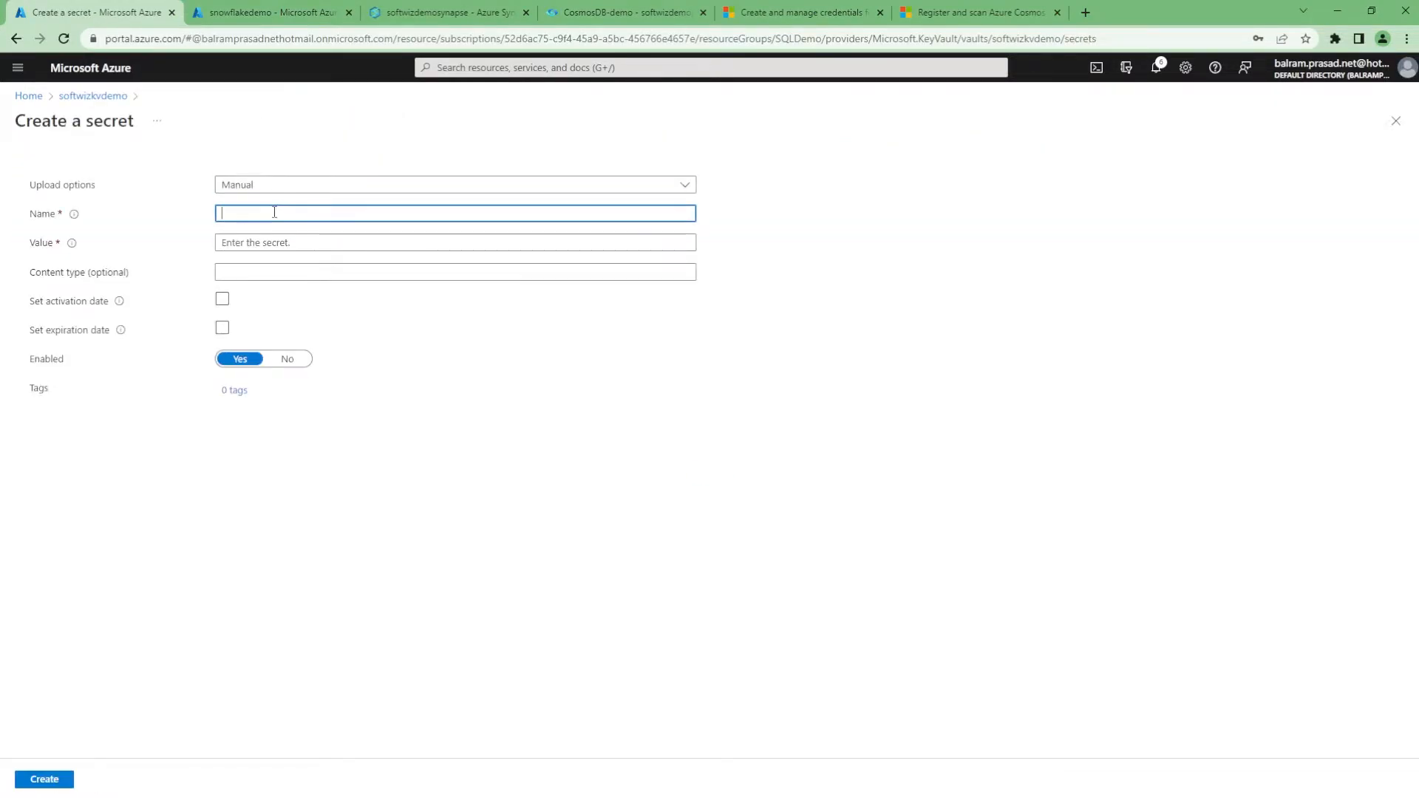
type("cosmoskey")
key("Tab")
key("ctrl+v")
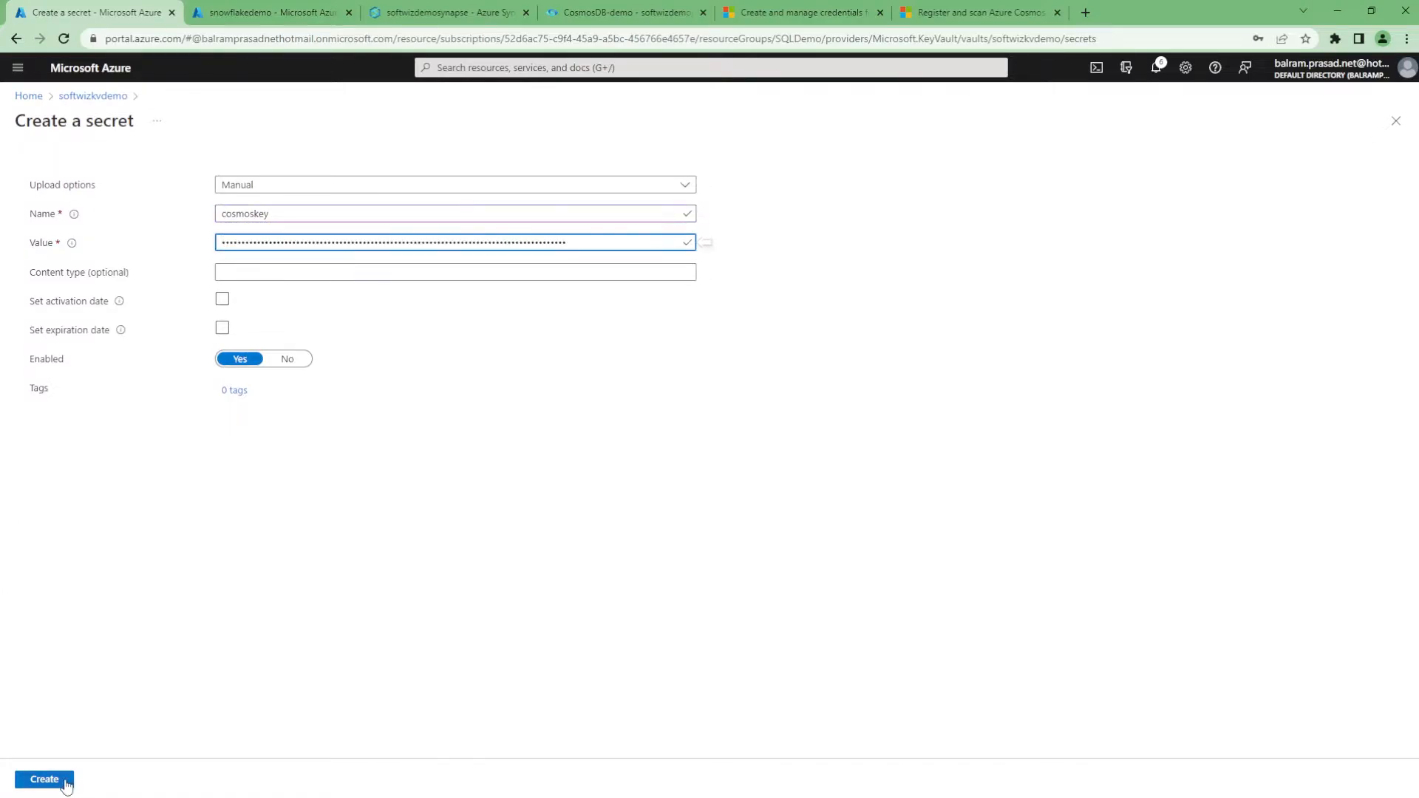
left_click(63, 784)
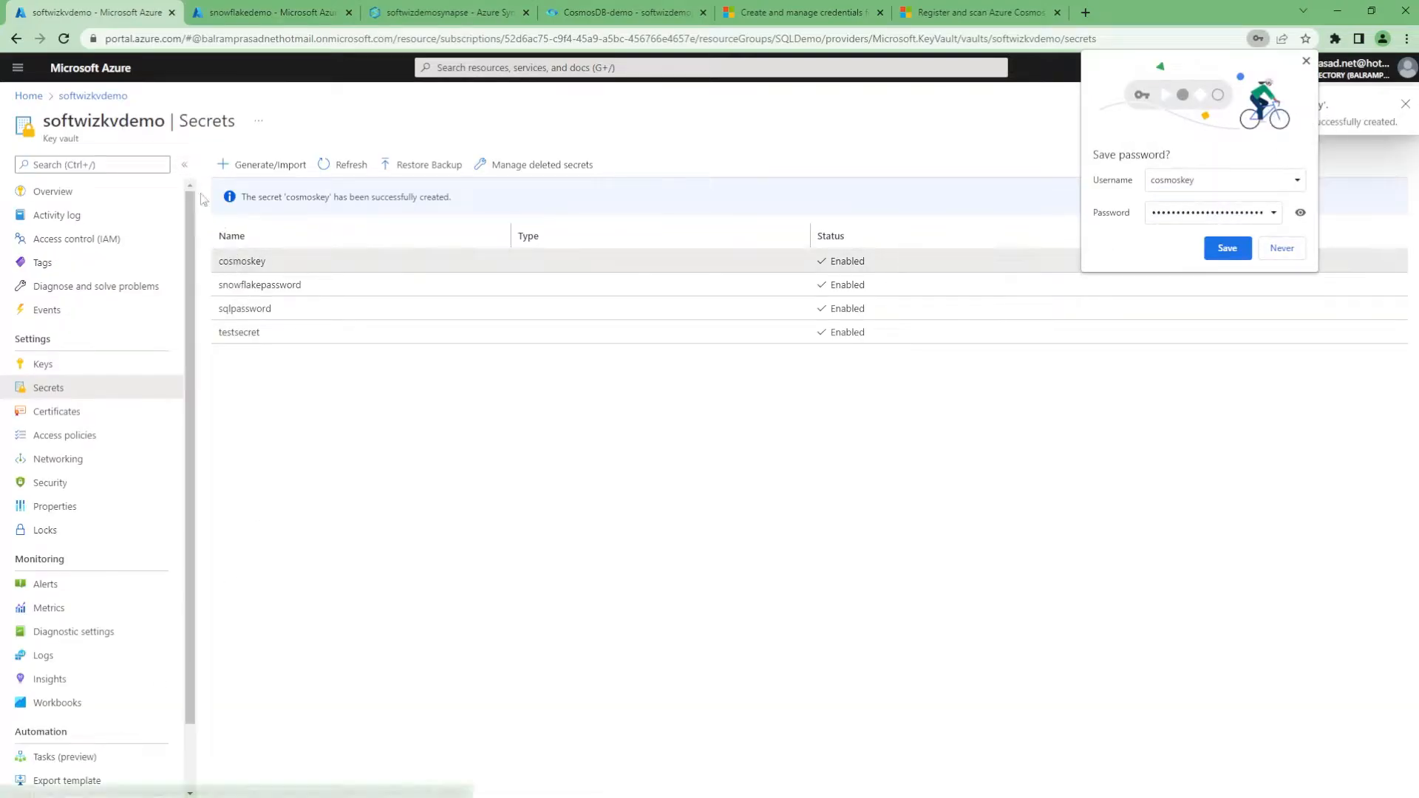
Switch back to Purview, create the comoscred credential with secret name cosmoskey, and test the scan connection before continuing to the scope.
left_click(232, 259)
left_click(411, 6)
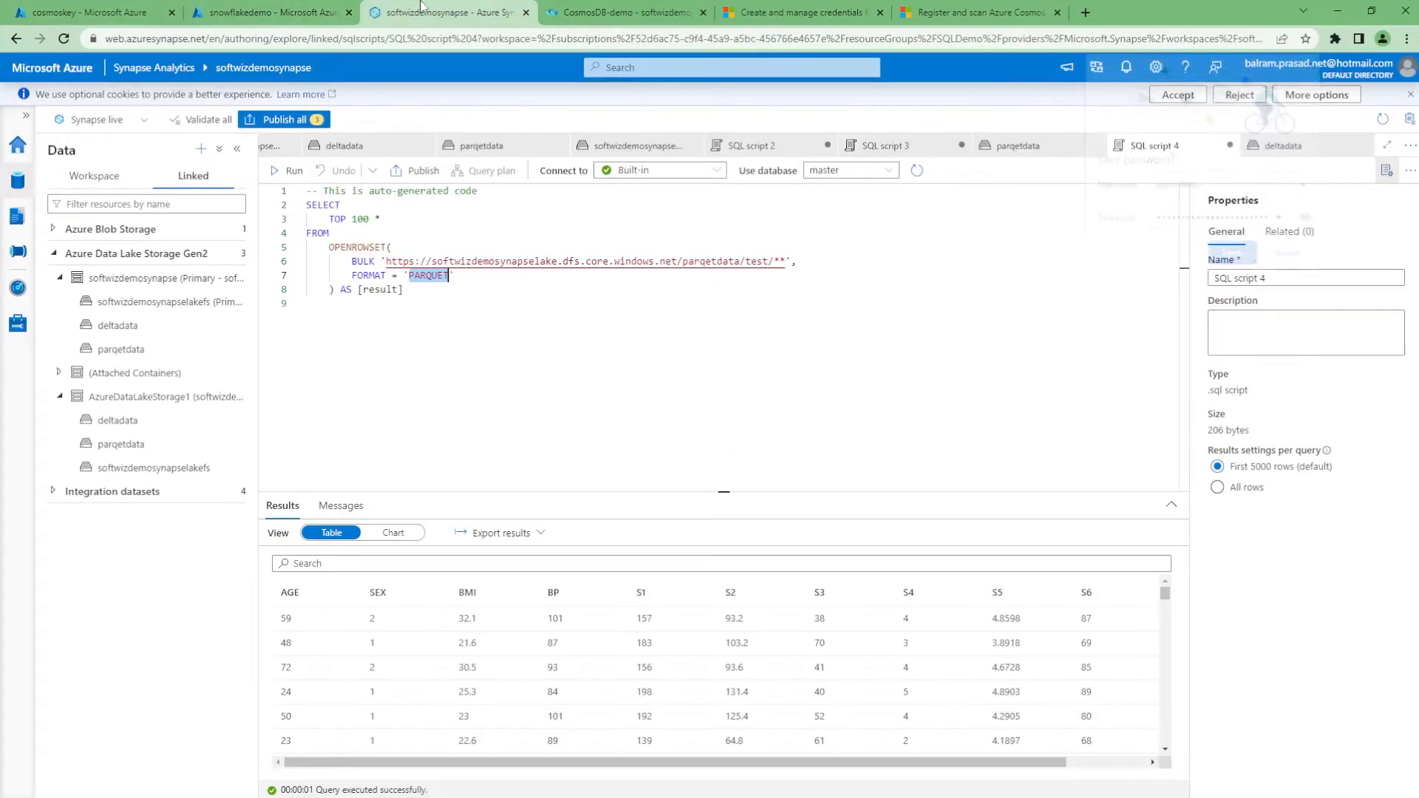
left_click(658, 11)
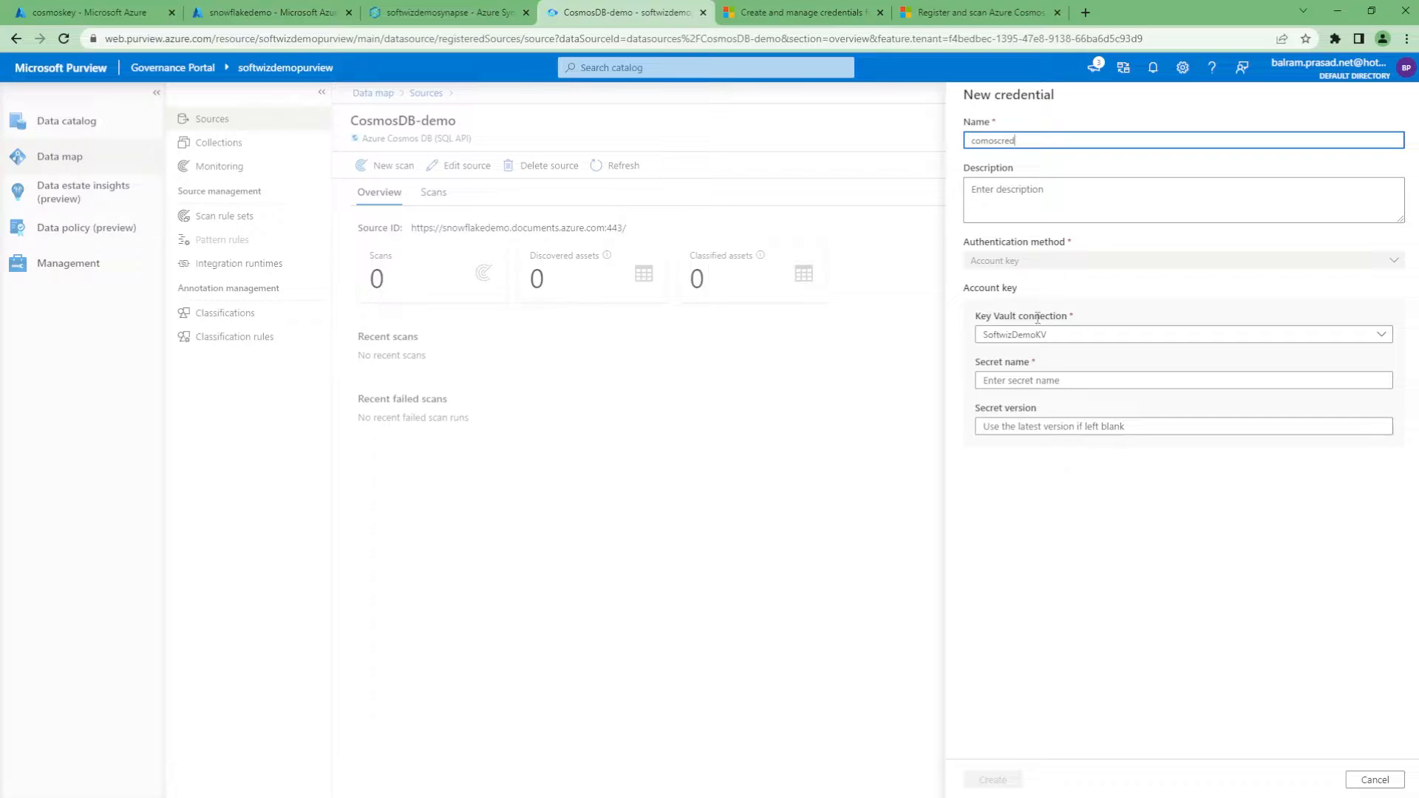
left_click(1025, 381)
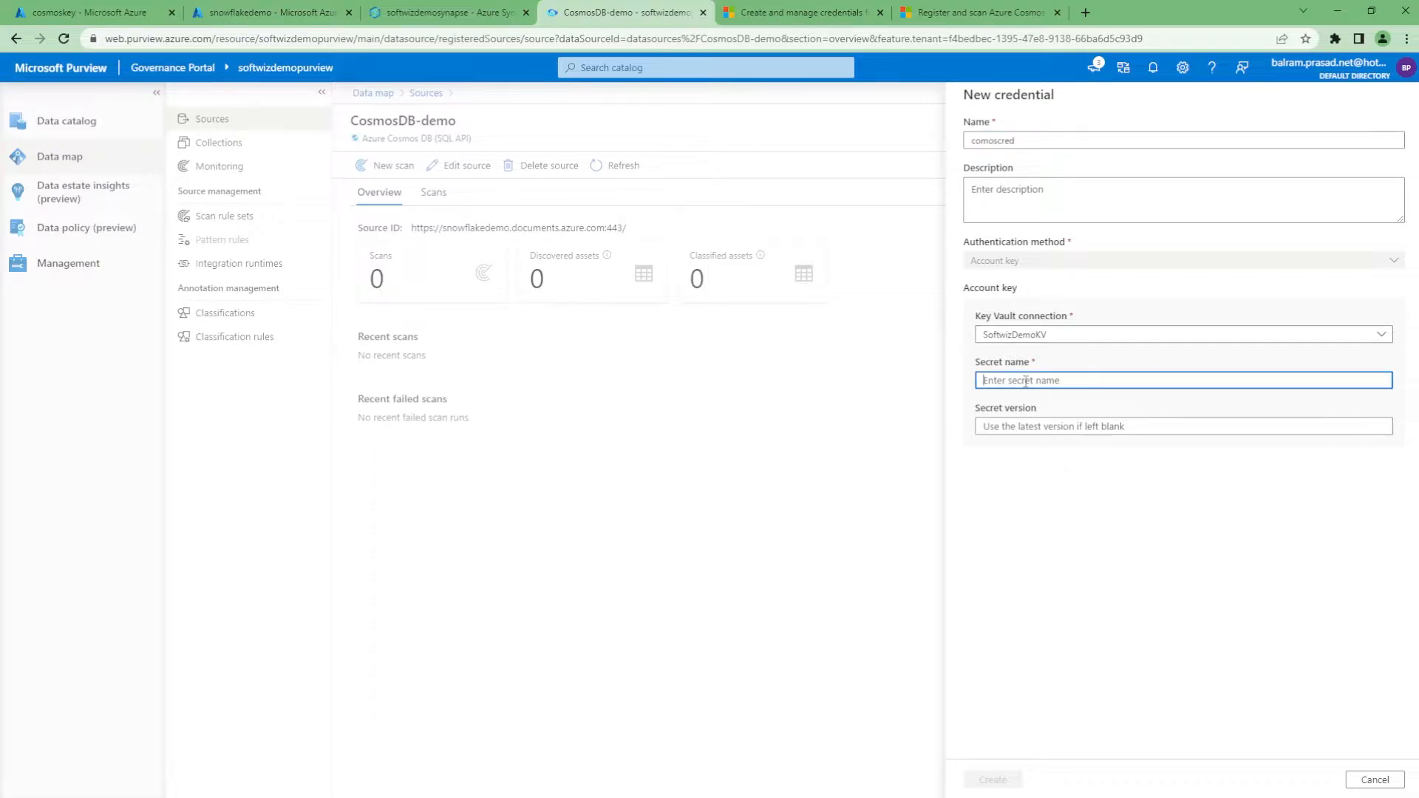
key("ctrl+v")
left_click(1054, 525)
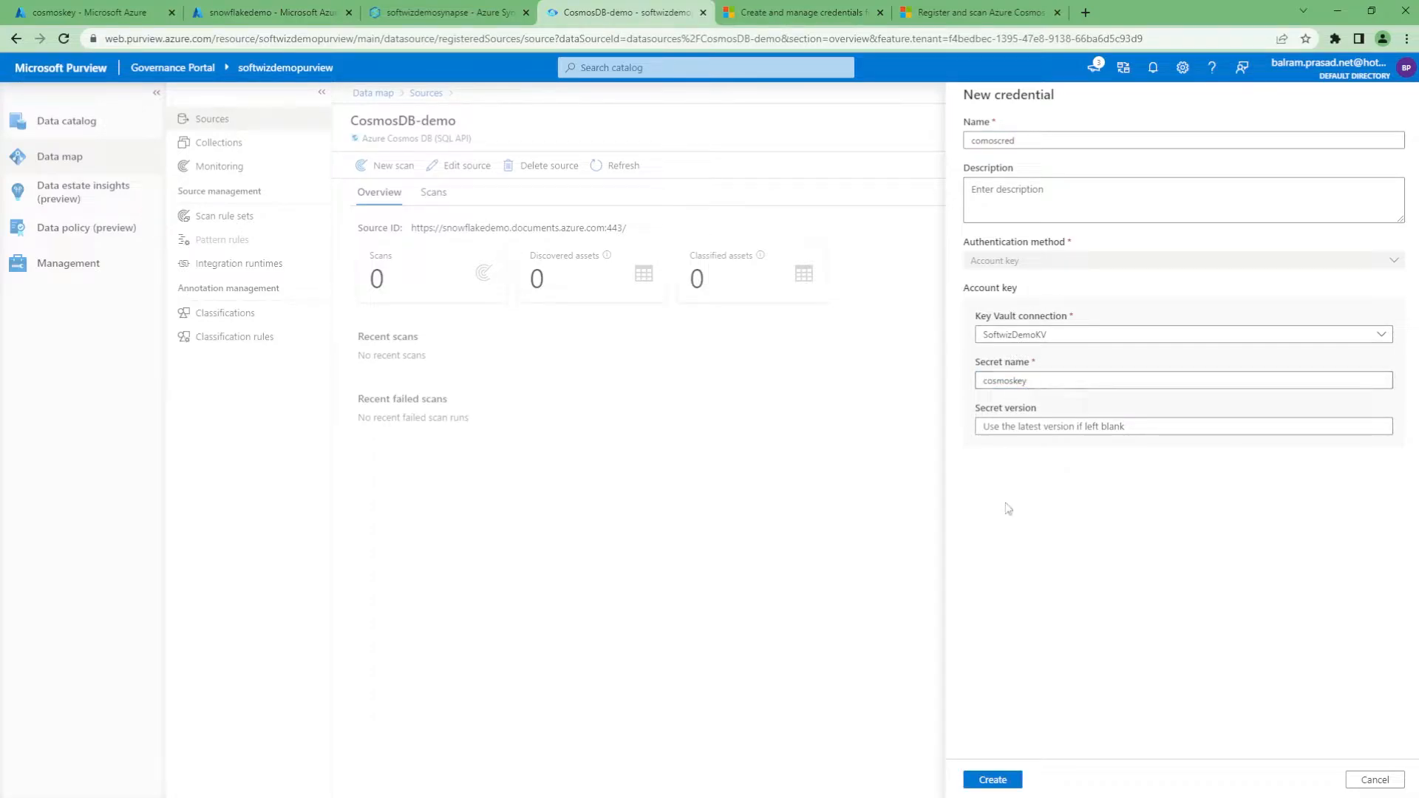
left_click(1006, 789)
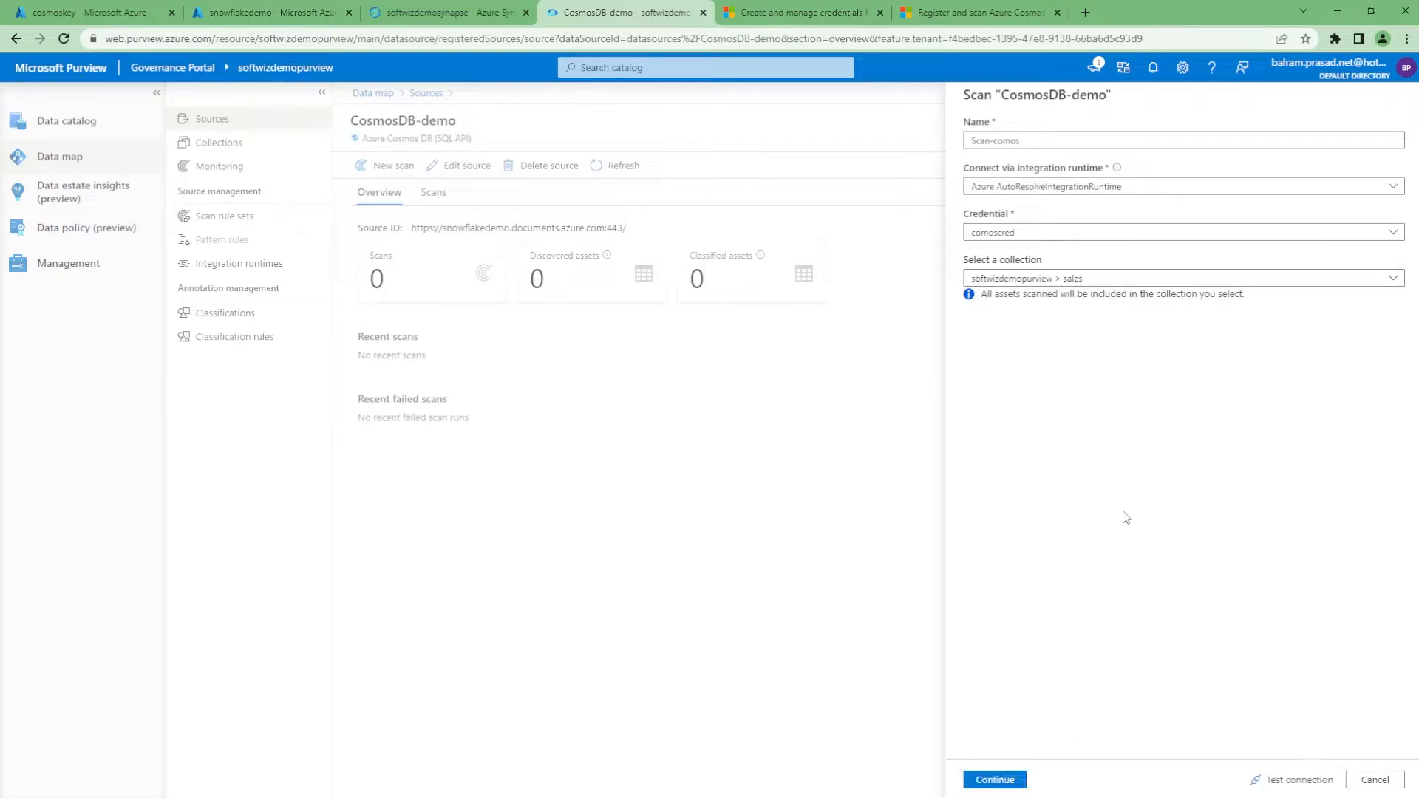
left_click(1295, 781)
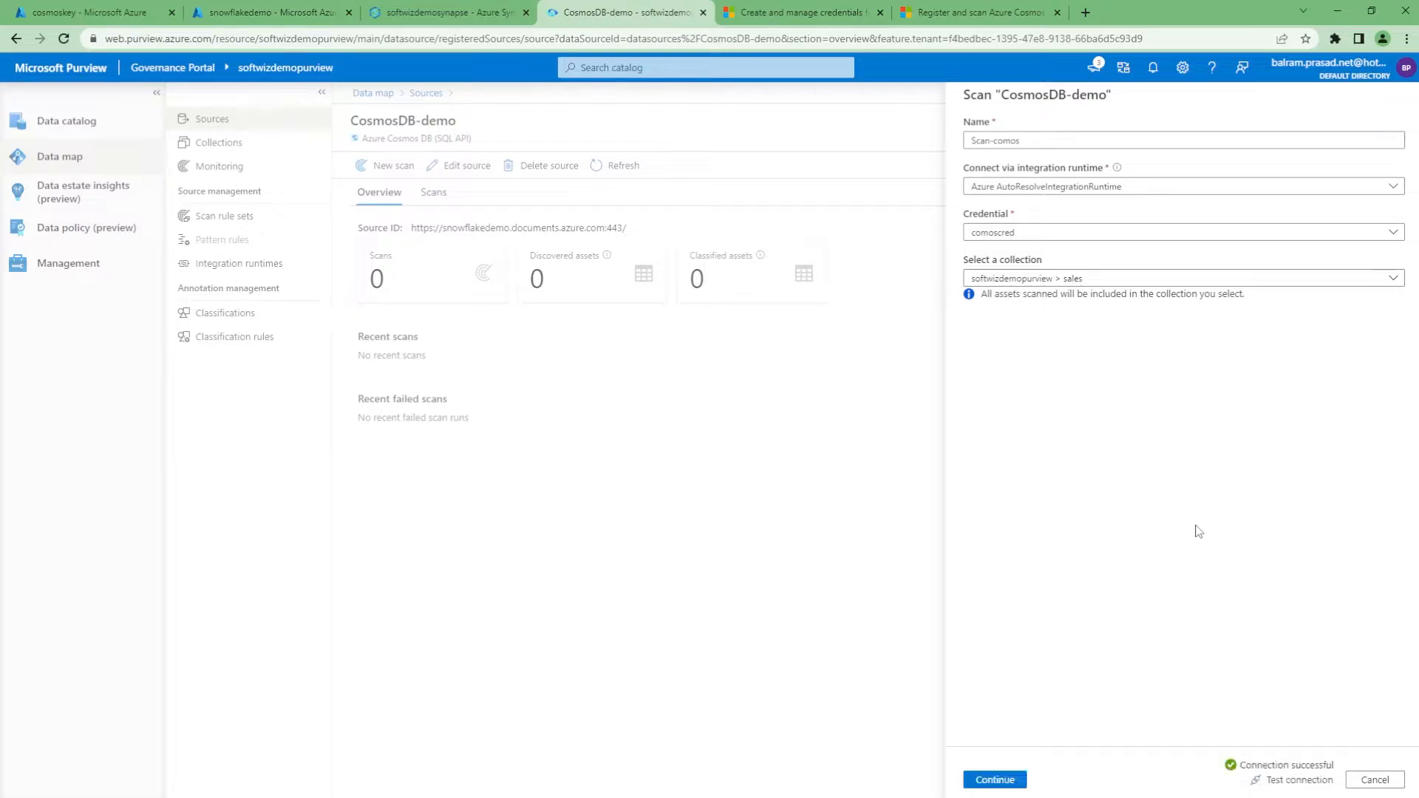
left_click(999, 782)
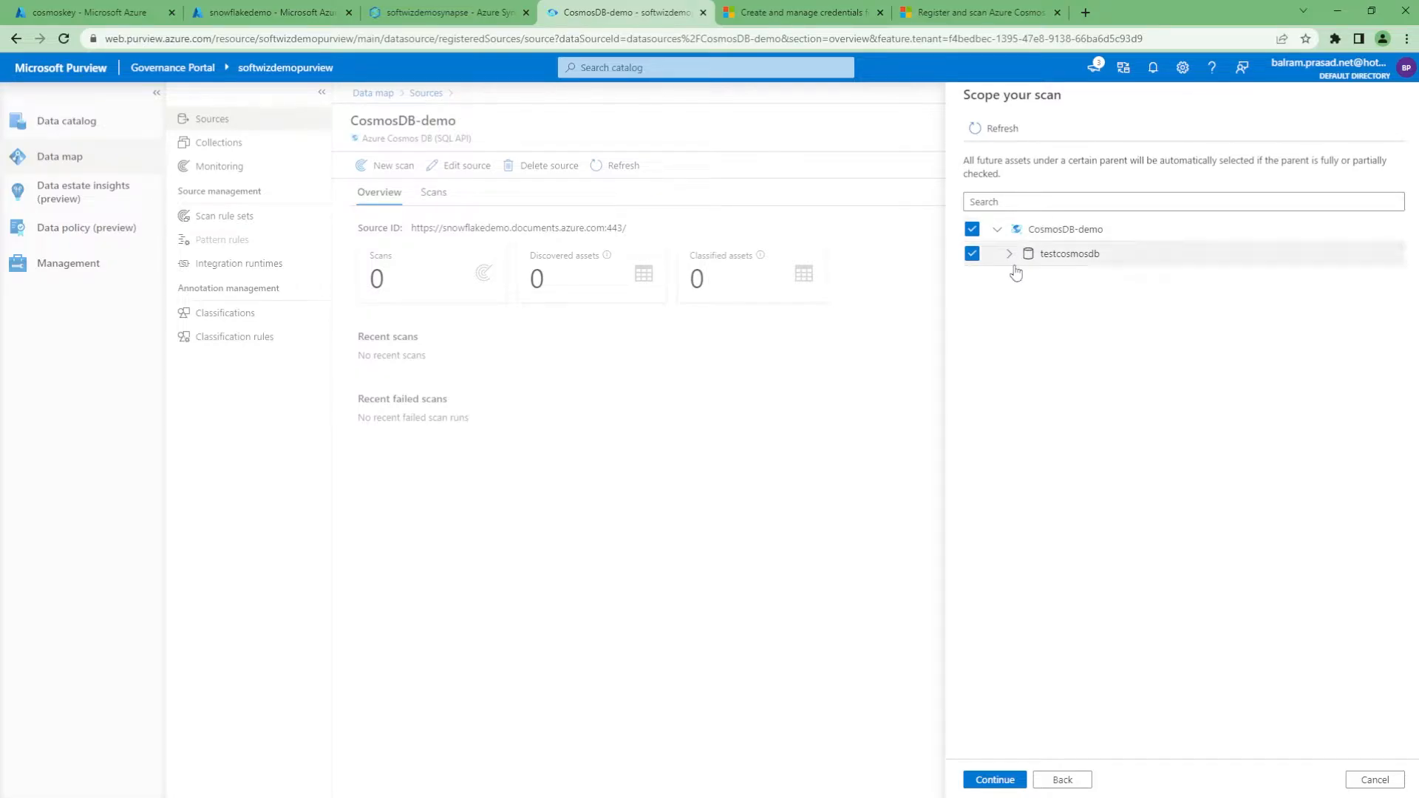
Switch to the Azure portal and view the collections of testcosmosdb in the snowflakedemo account's Data Explorer.
left_click(281, 13)
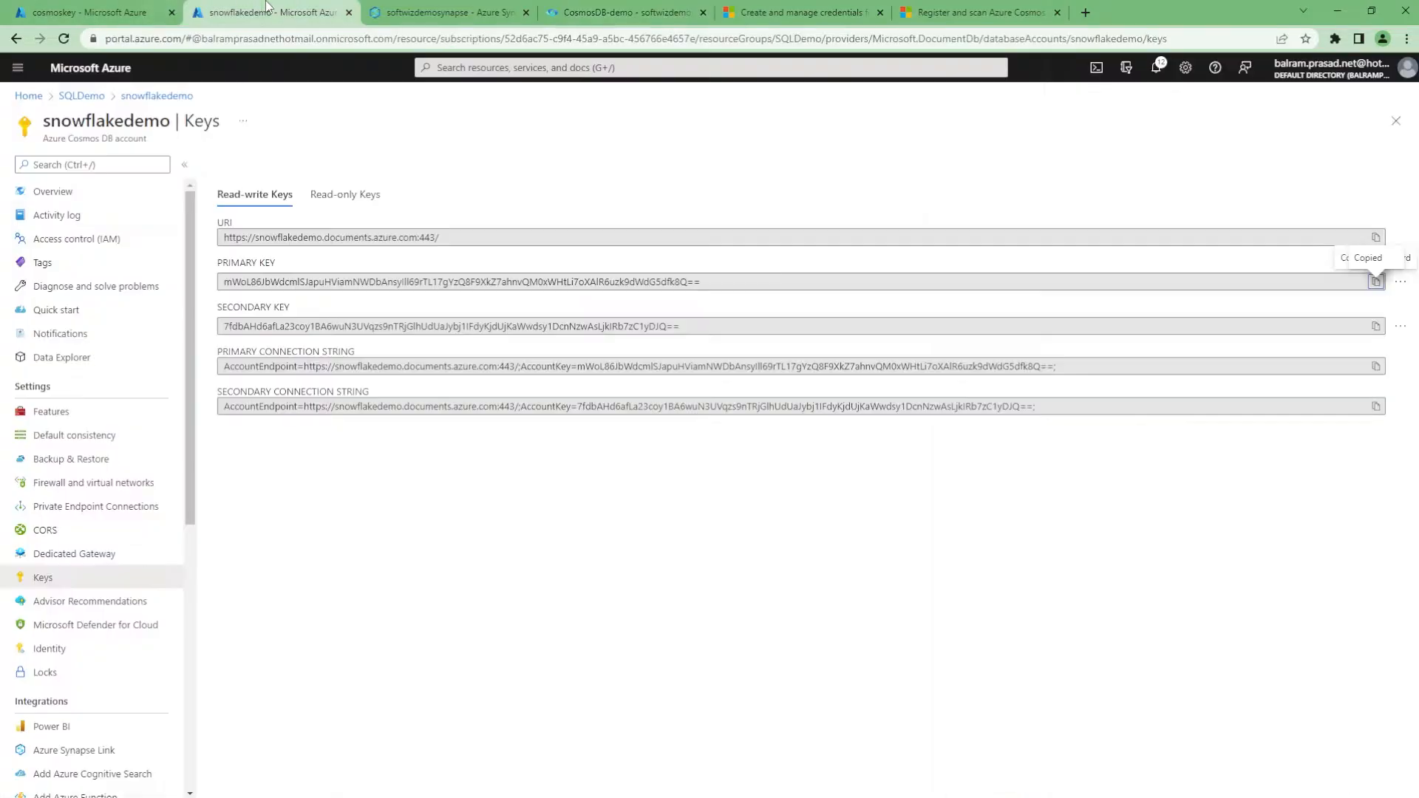
left_click(155, 97)
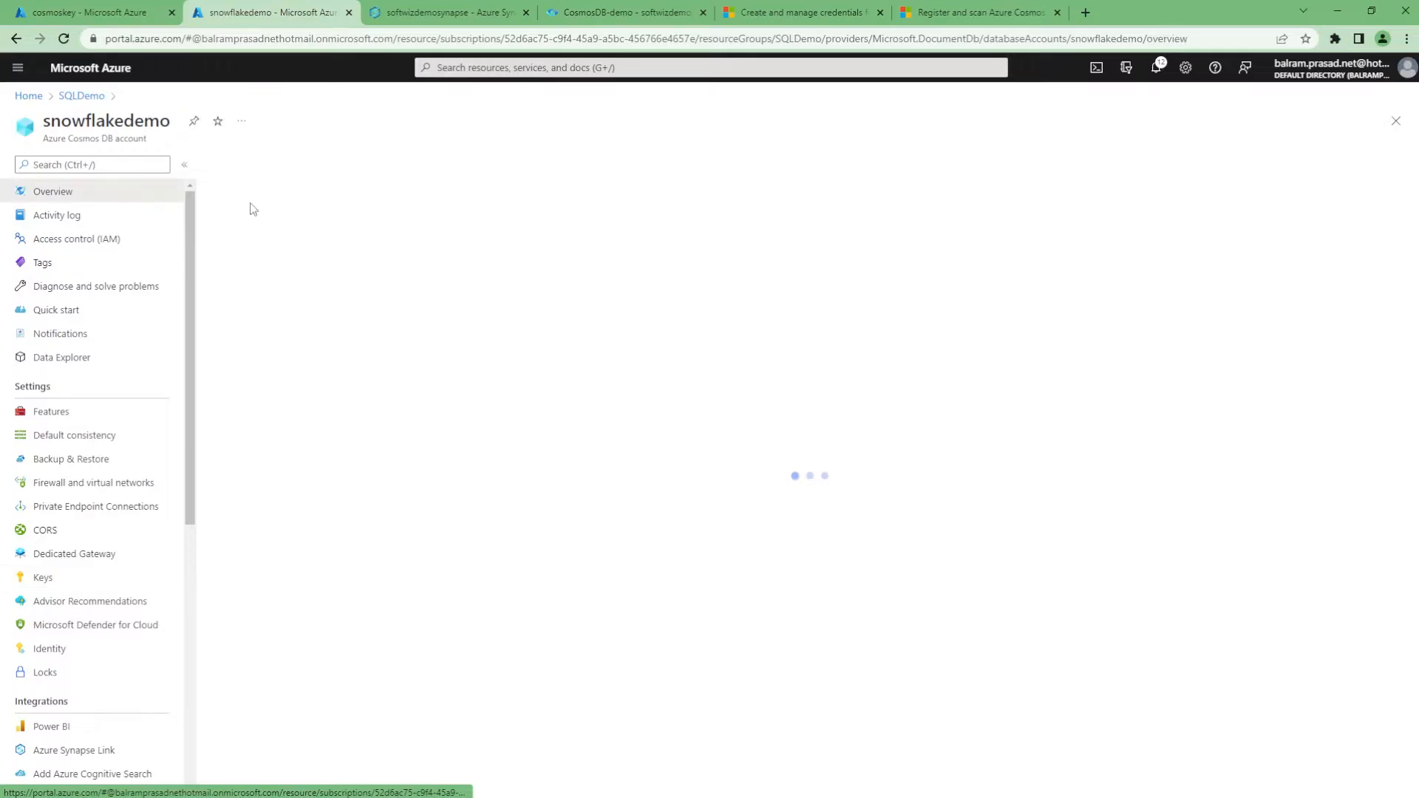
left_click(270, 374)
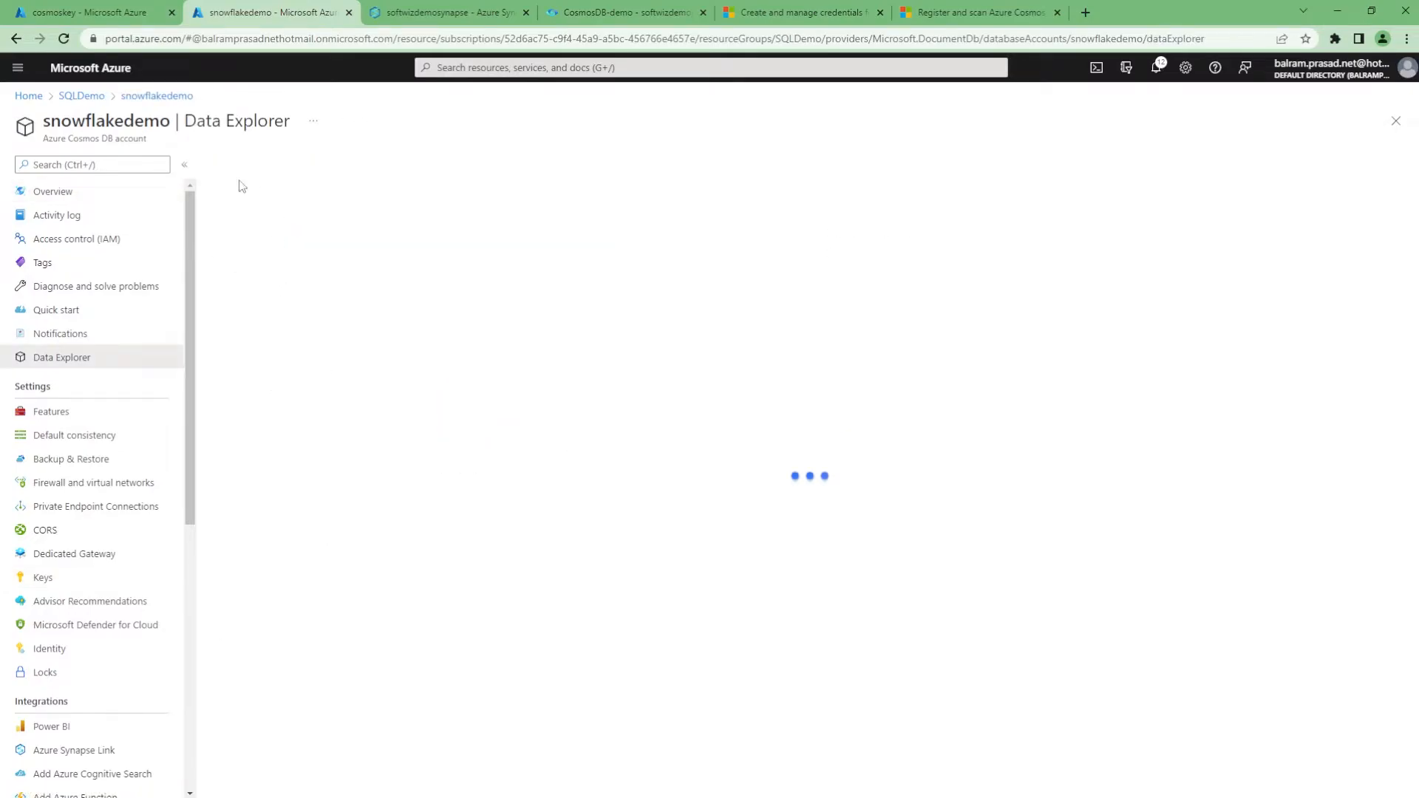
left_click(288, 251)
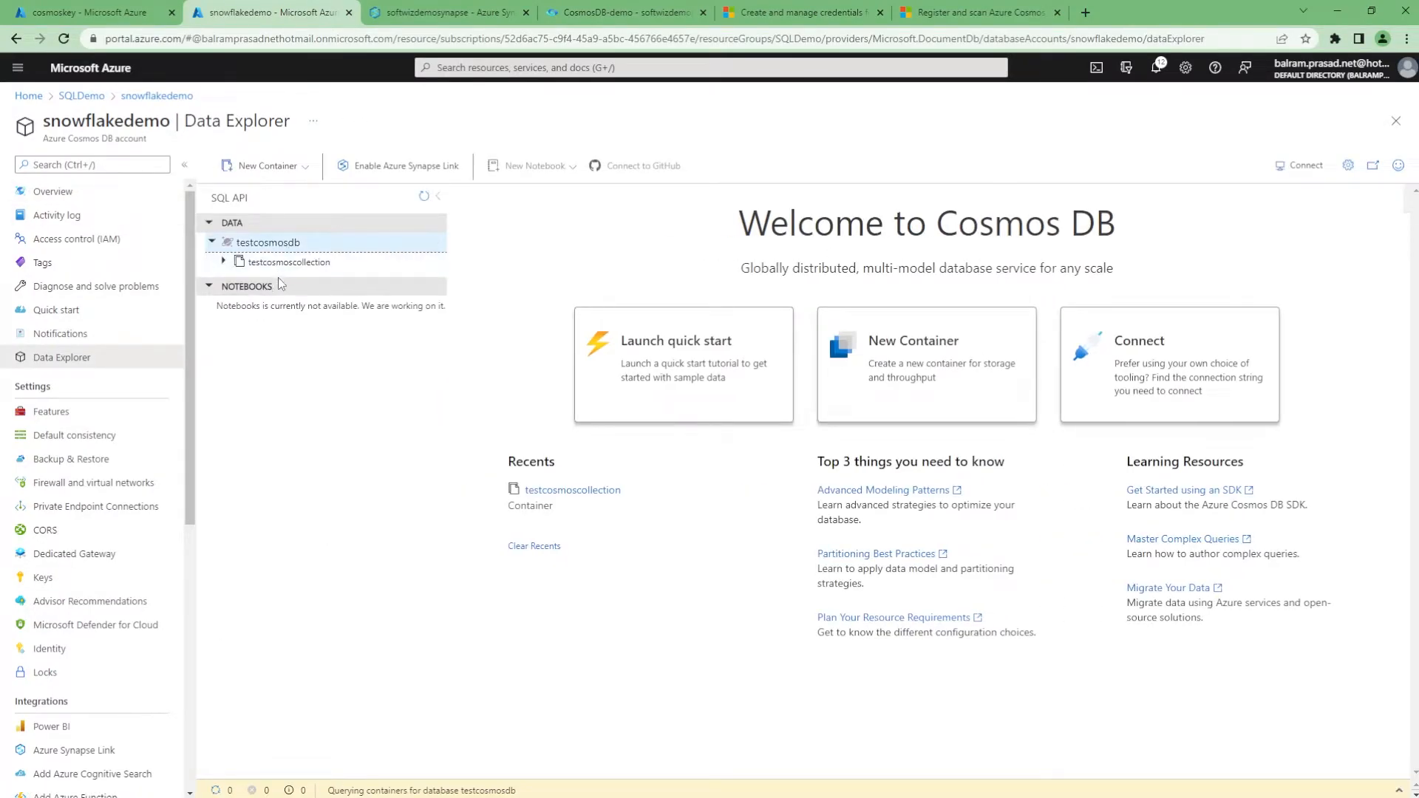
left_click(460, 9)
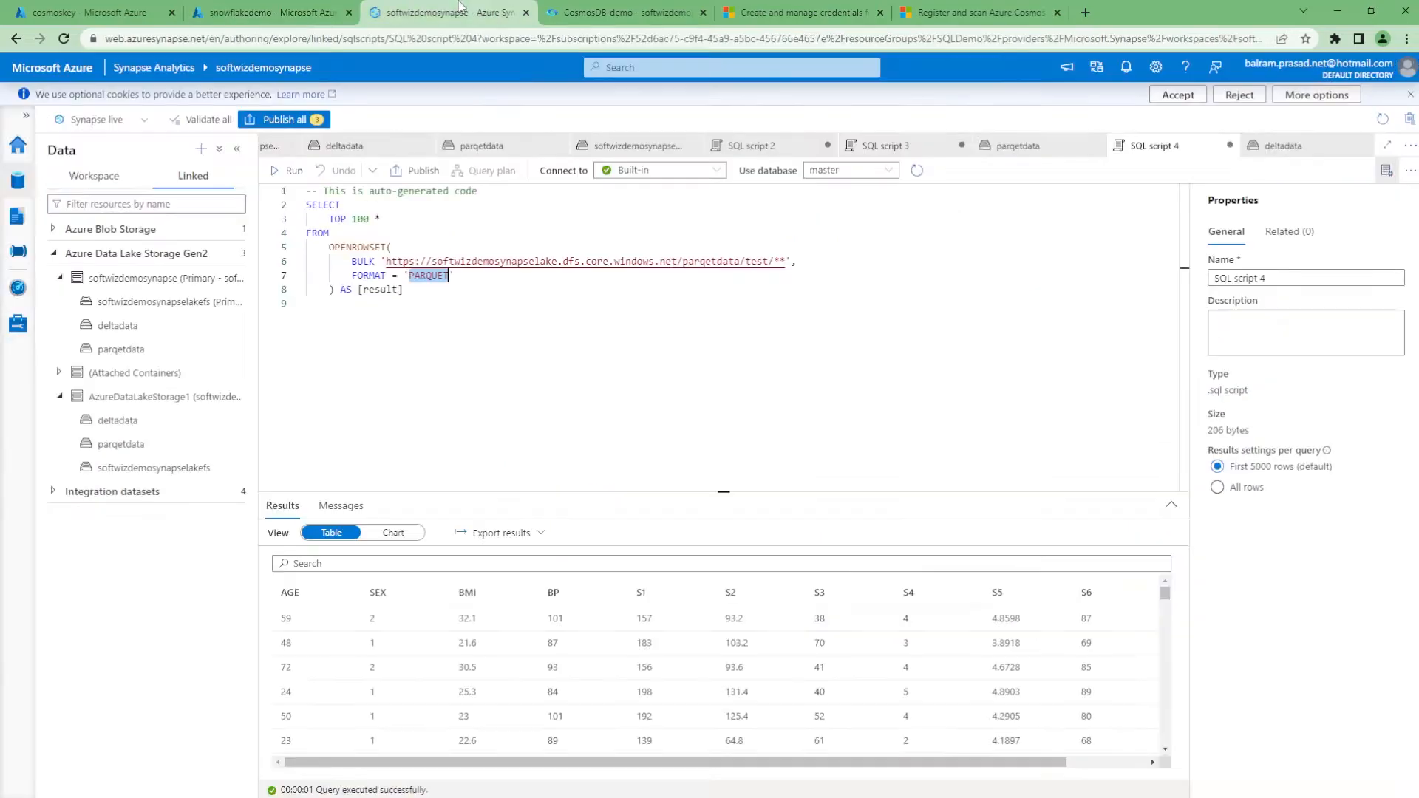
Return to Purview, keep testcosmosdb with testcosmoscollection in the scan scope, and accept the AzureCosmosDb rule set after reviewing its details.
left_click(665, 12)
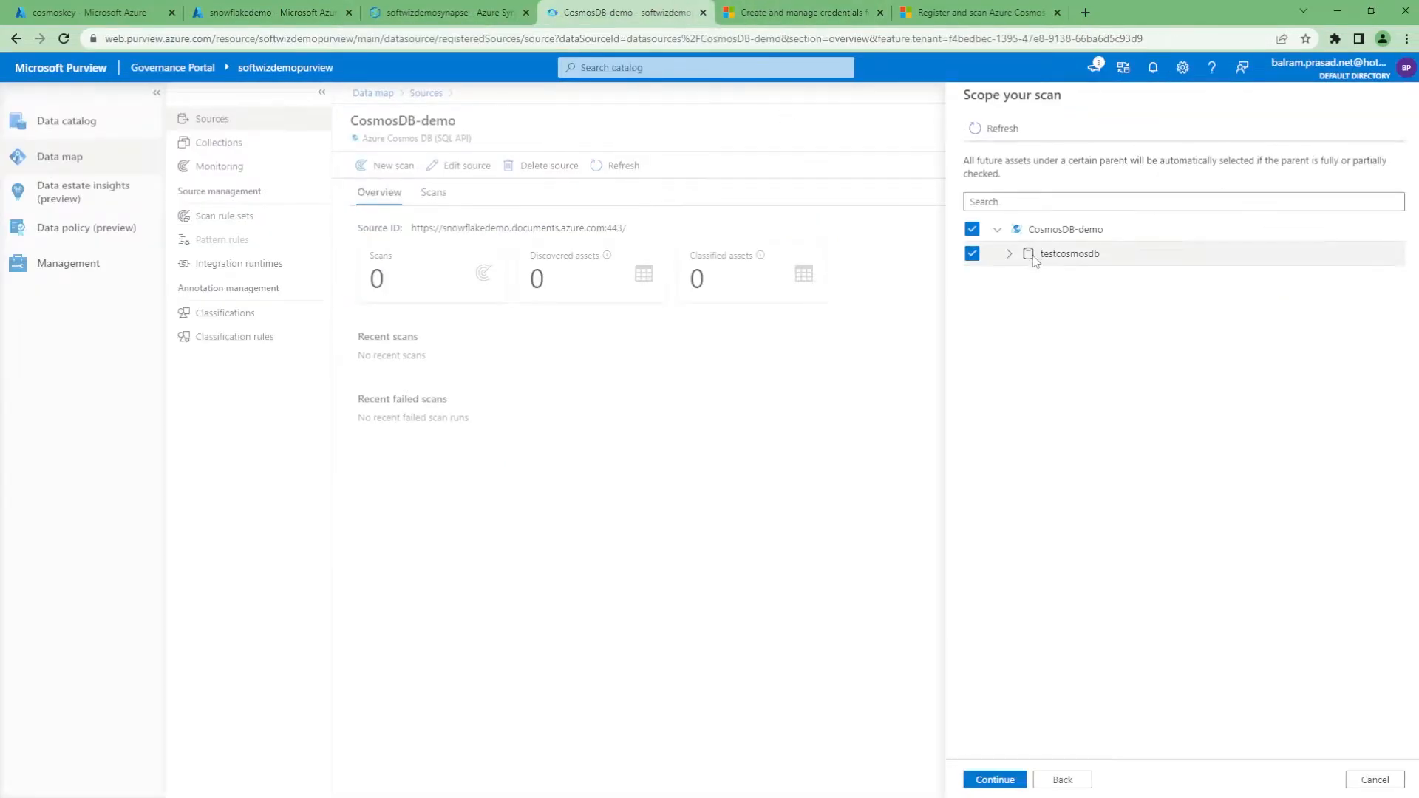
left_click(1009, 253)
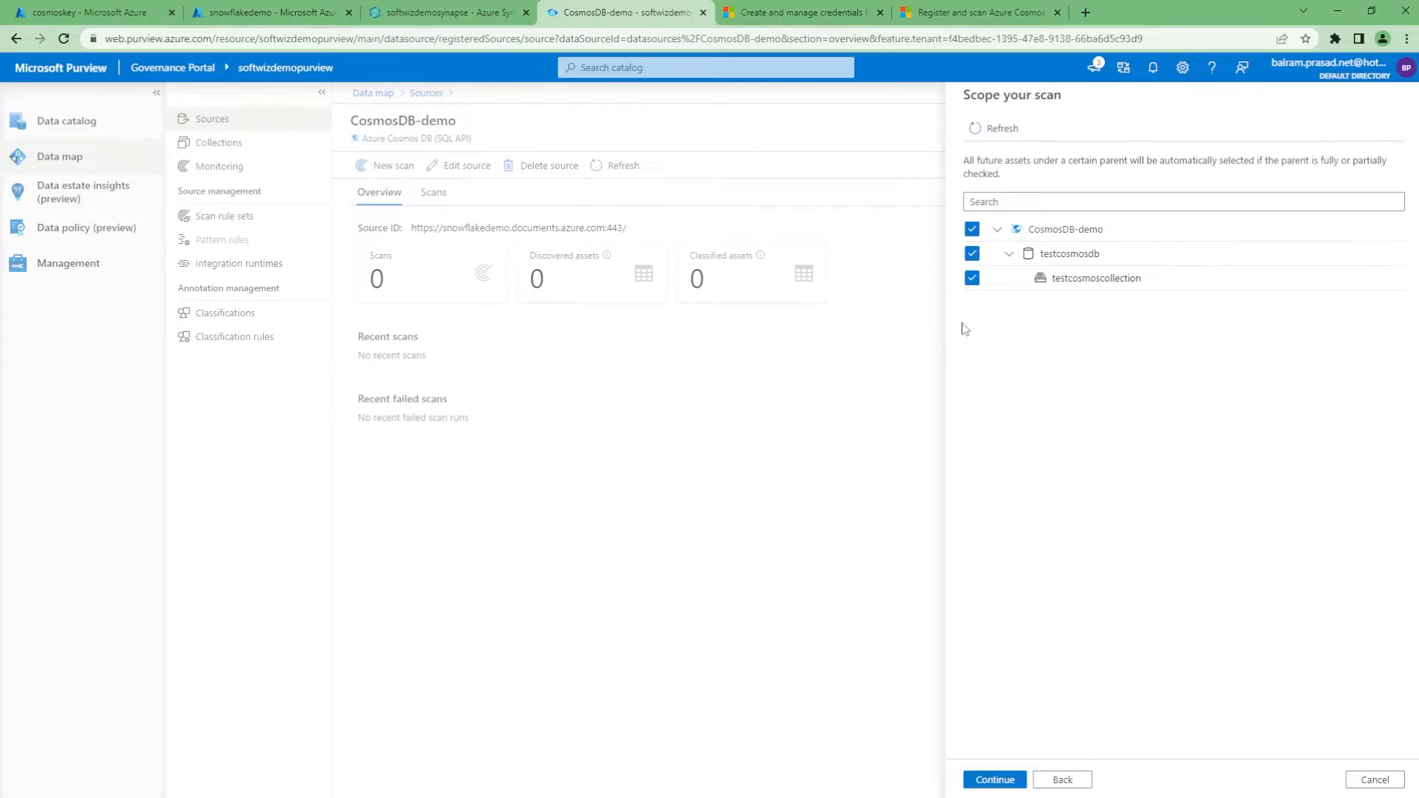
left_click(995, 780)
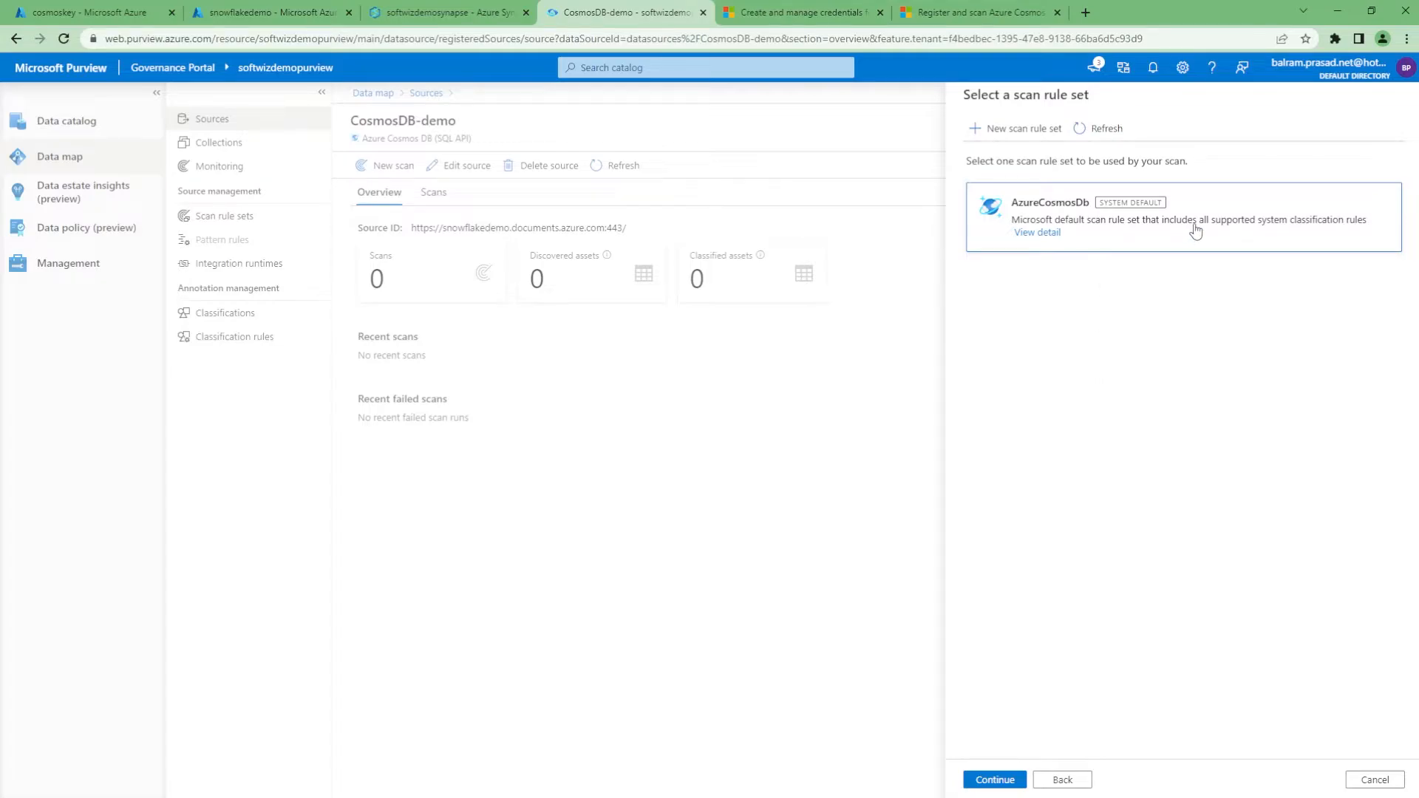
left_click(1038, 234)
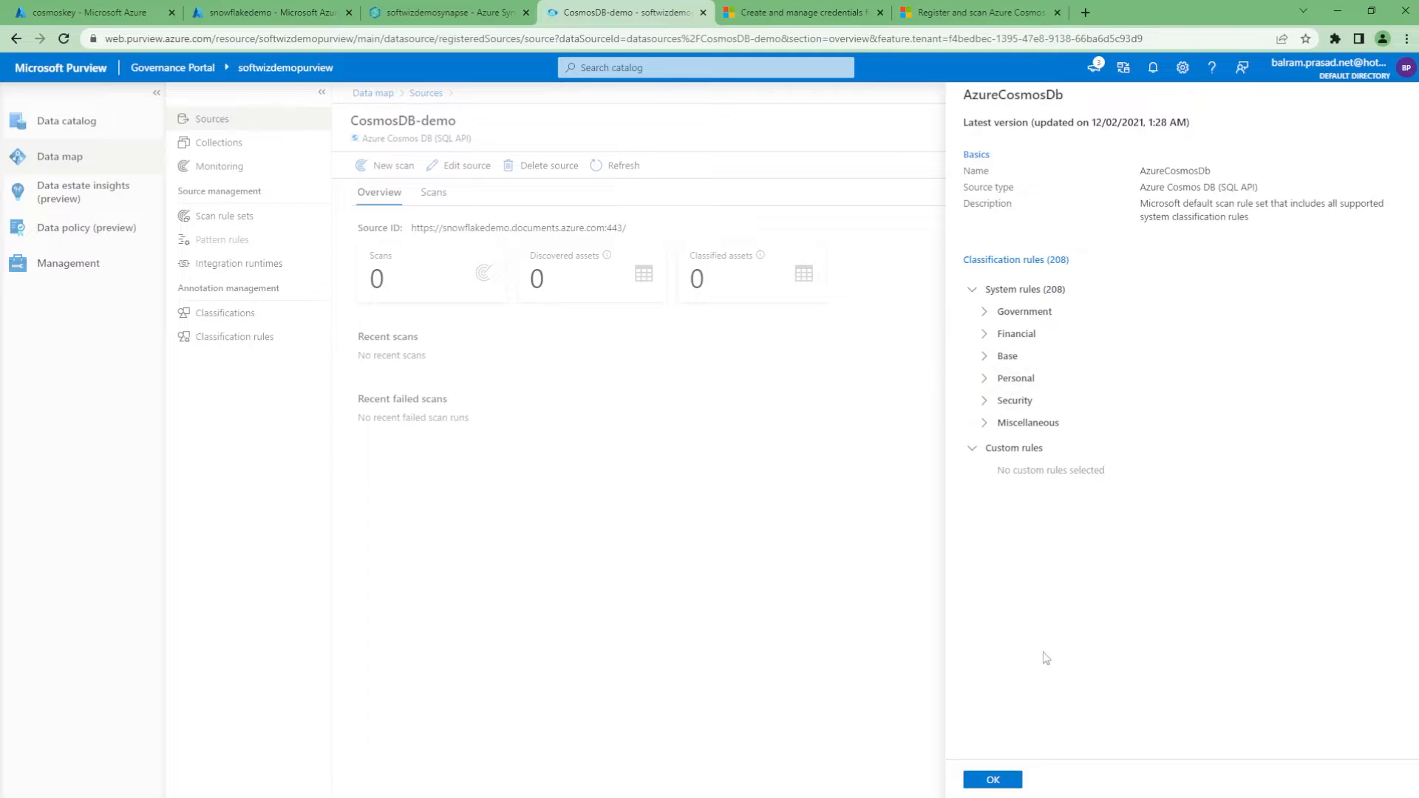
left_click(993, 779)
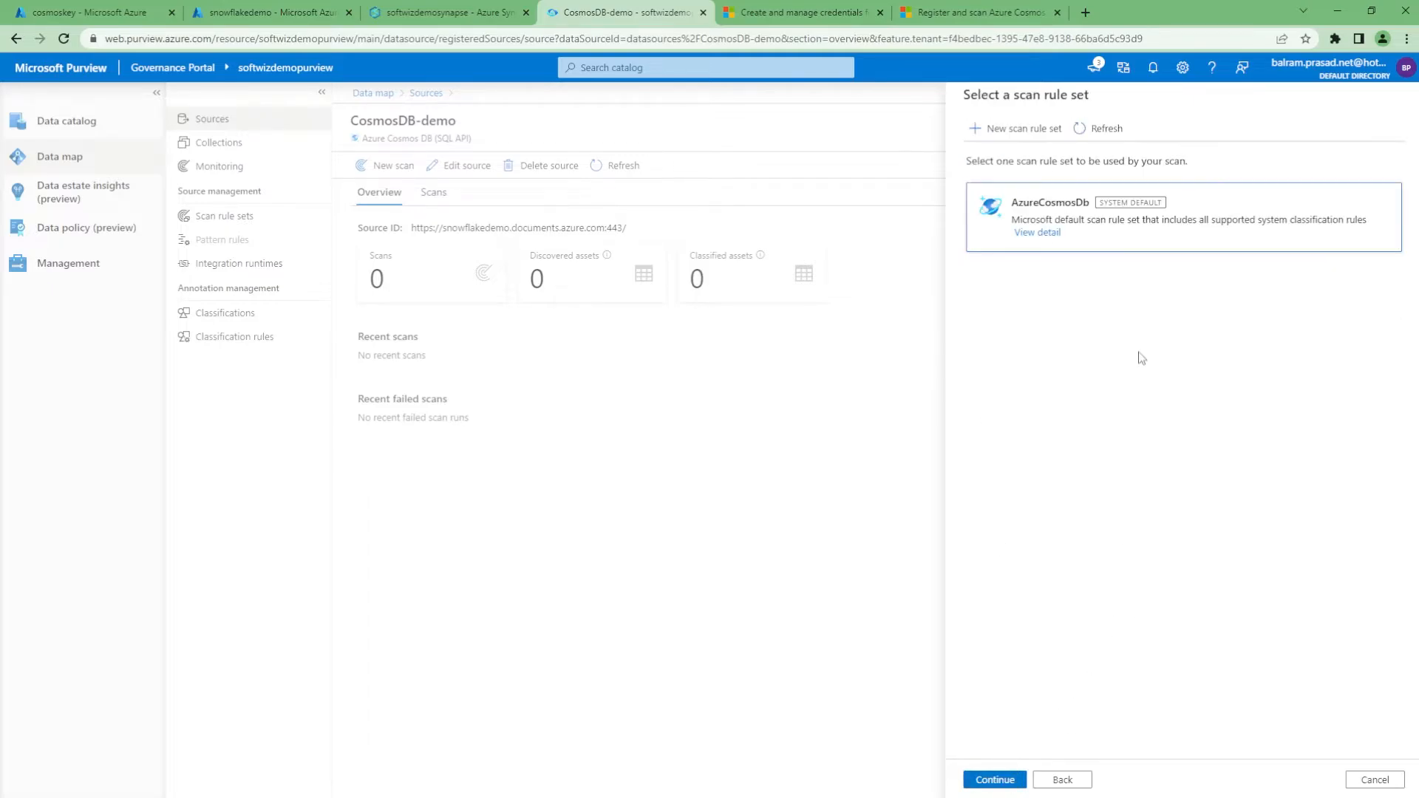
left_click(993, 782)
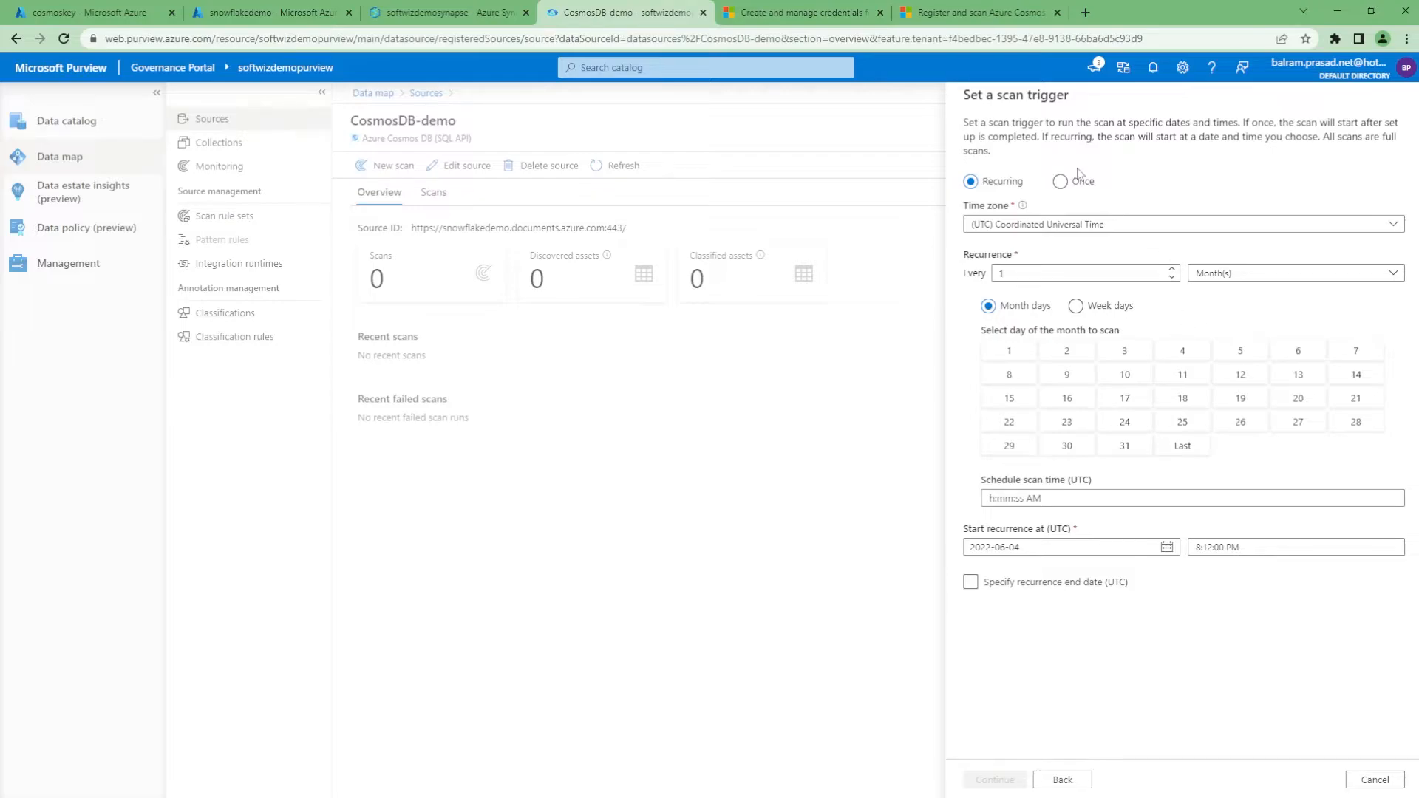
Set the scan trigger to Once, then save and run the scan.
left_click(1062, 181)
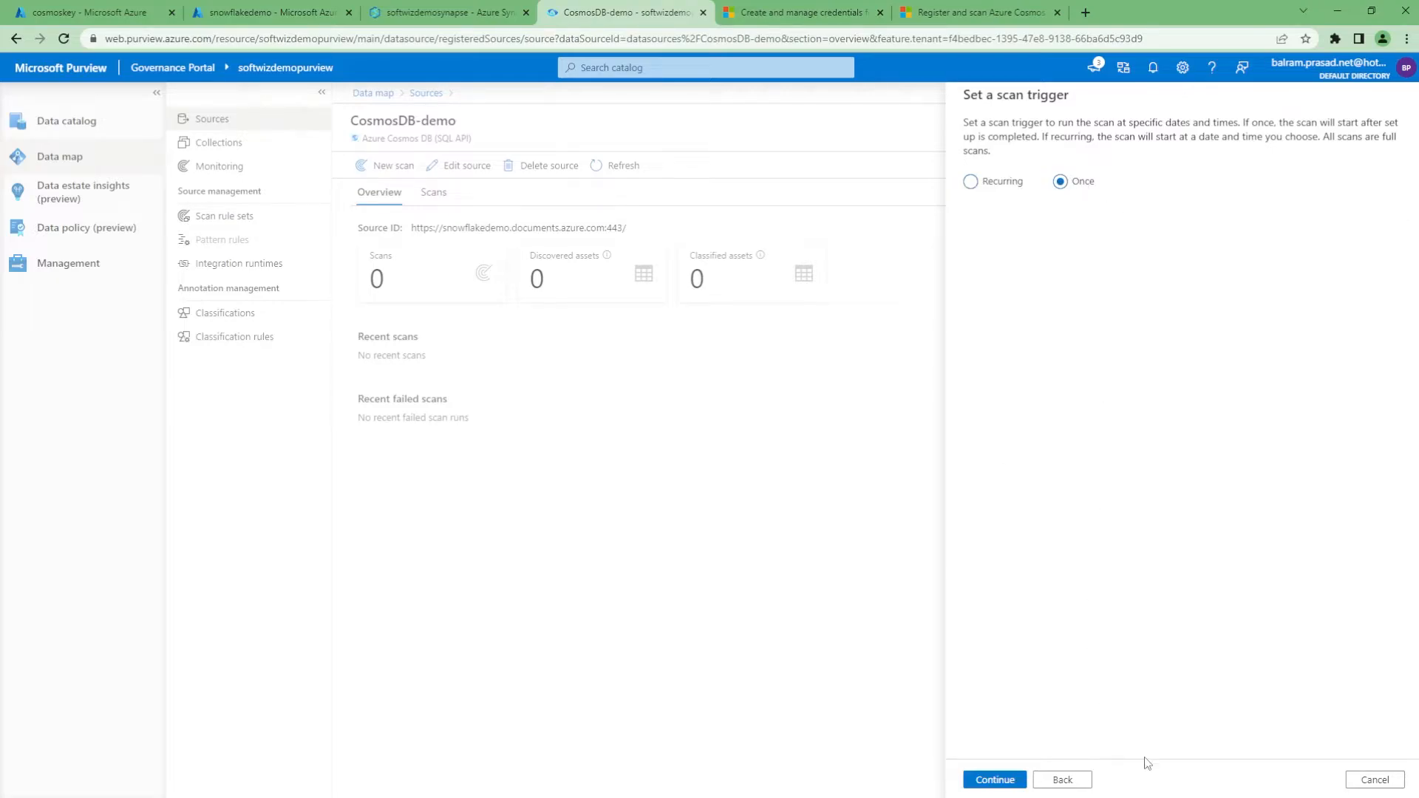
left_click(1000, 785)
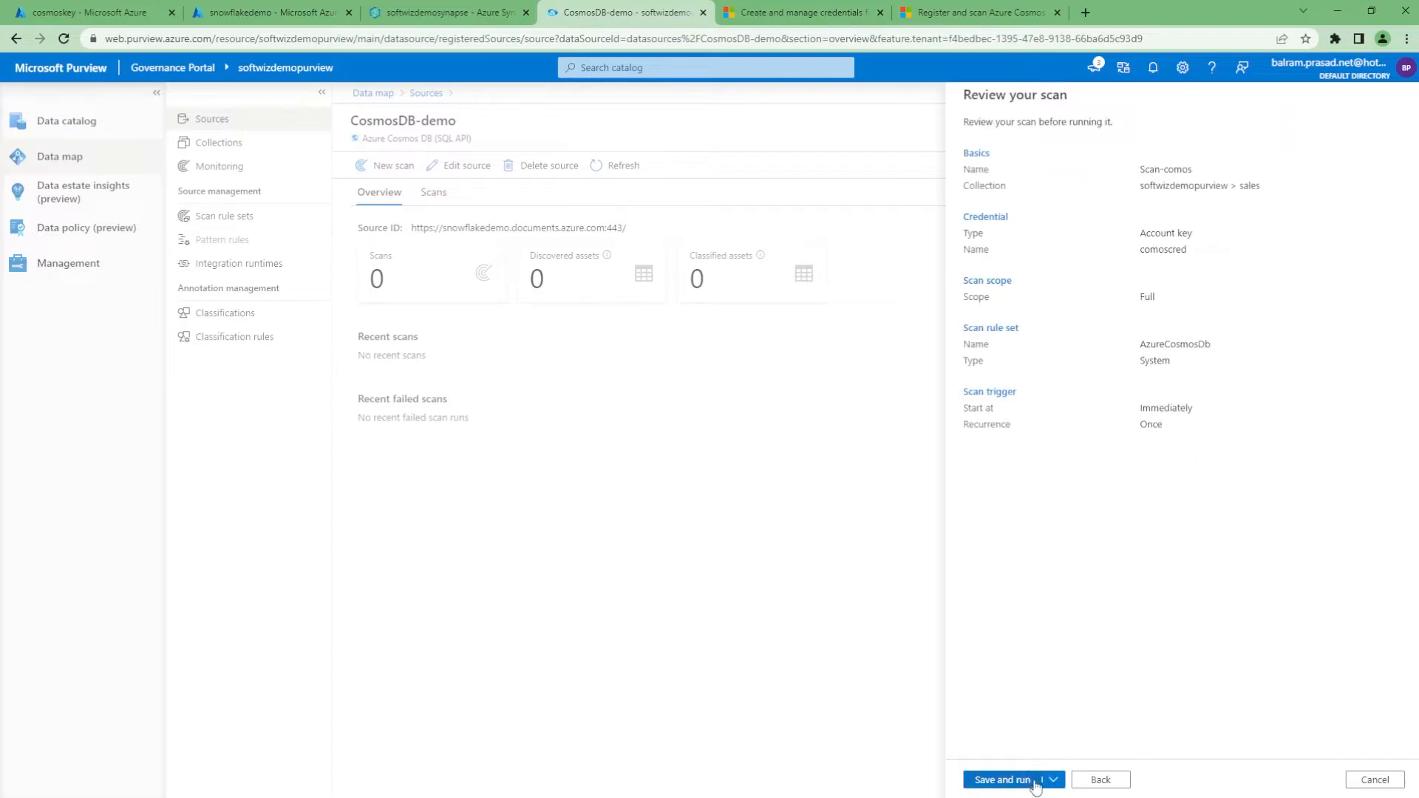
left_click(1017, 779)
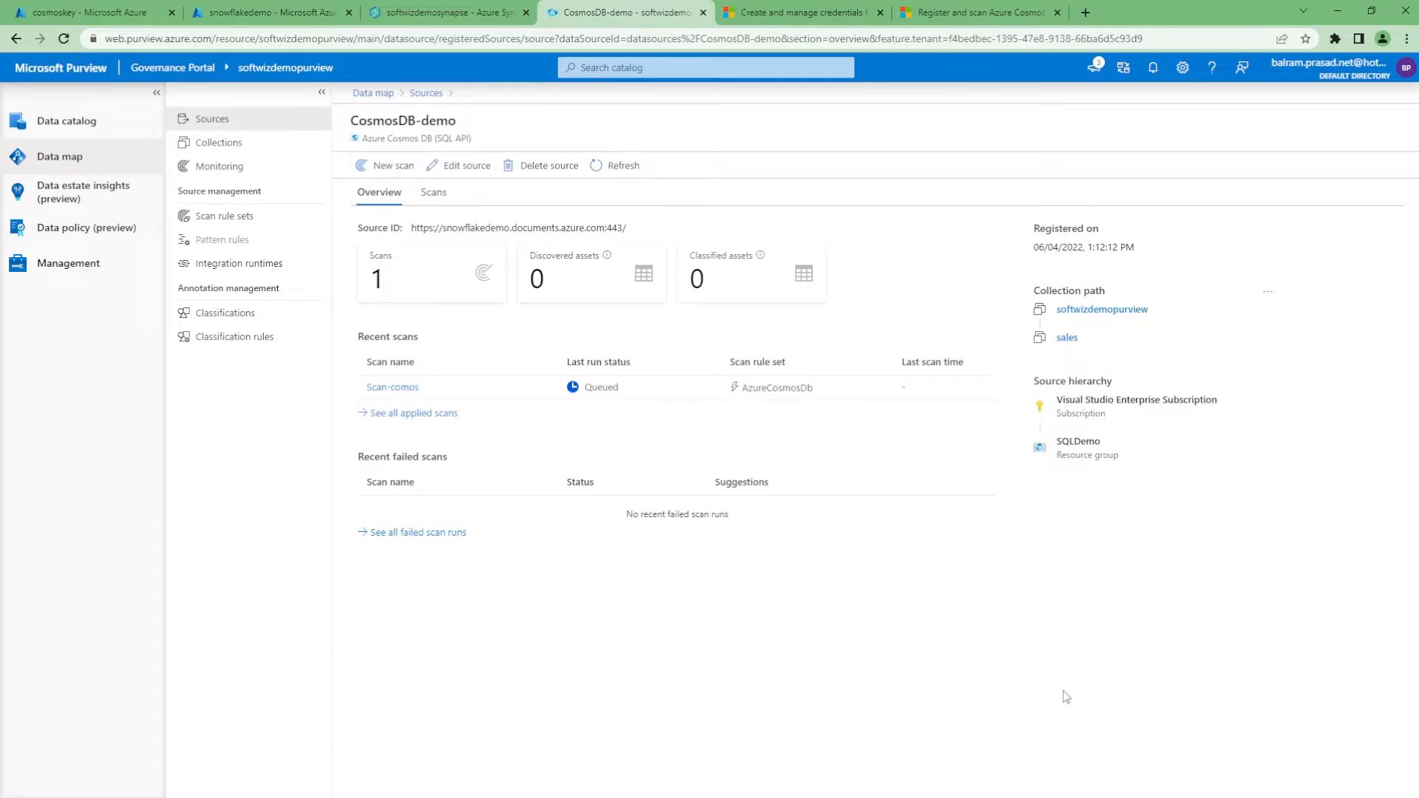
Check the run status in the Scan-comos run history and view the sales collection's overview.
left_click(381, 388)
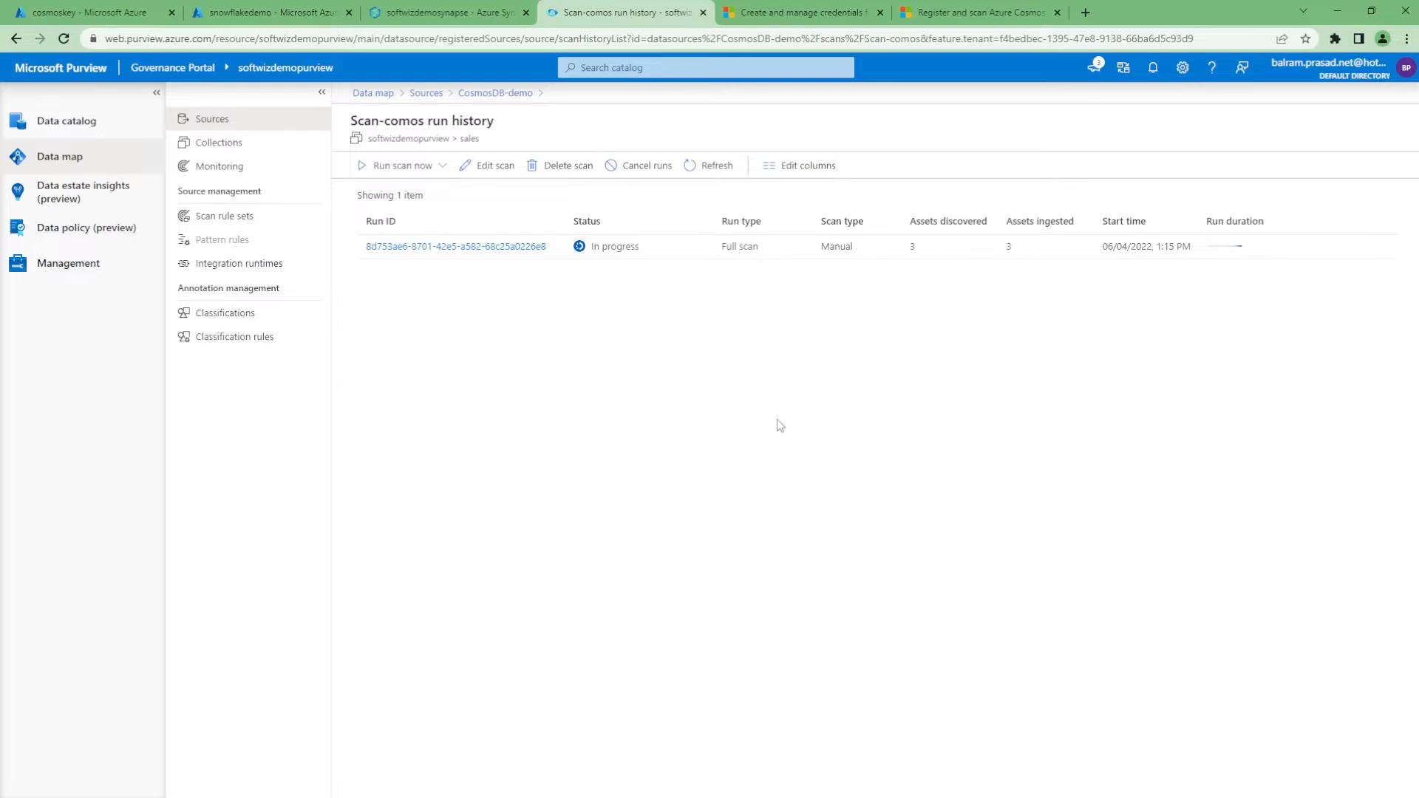
left_click(715, 166)
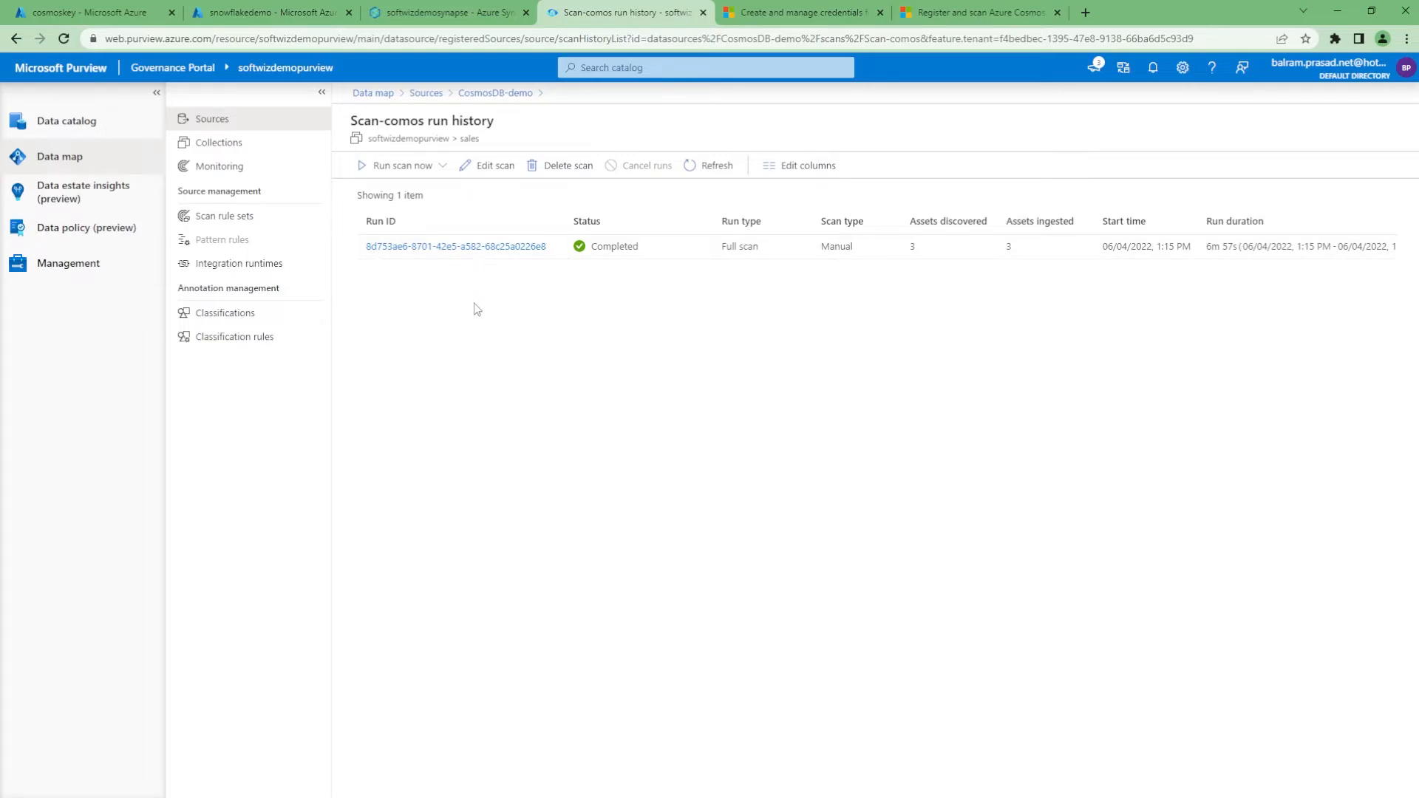
left_click(241, 150)
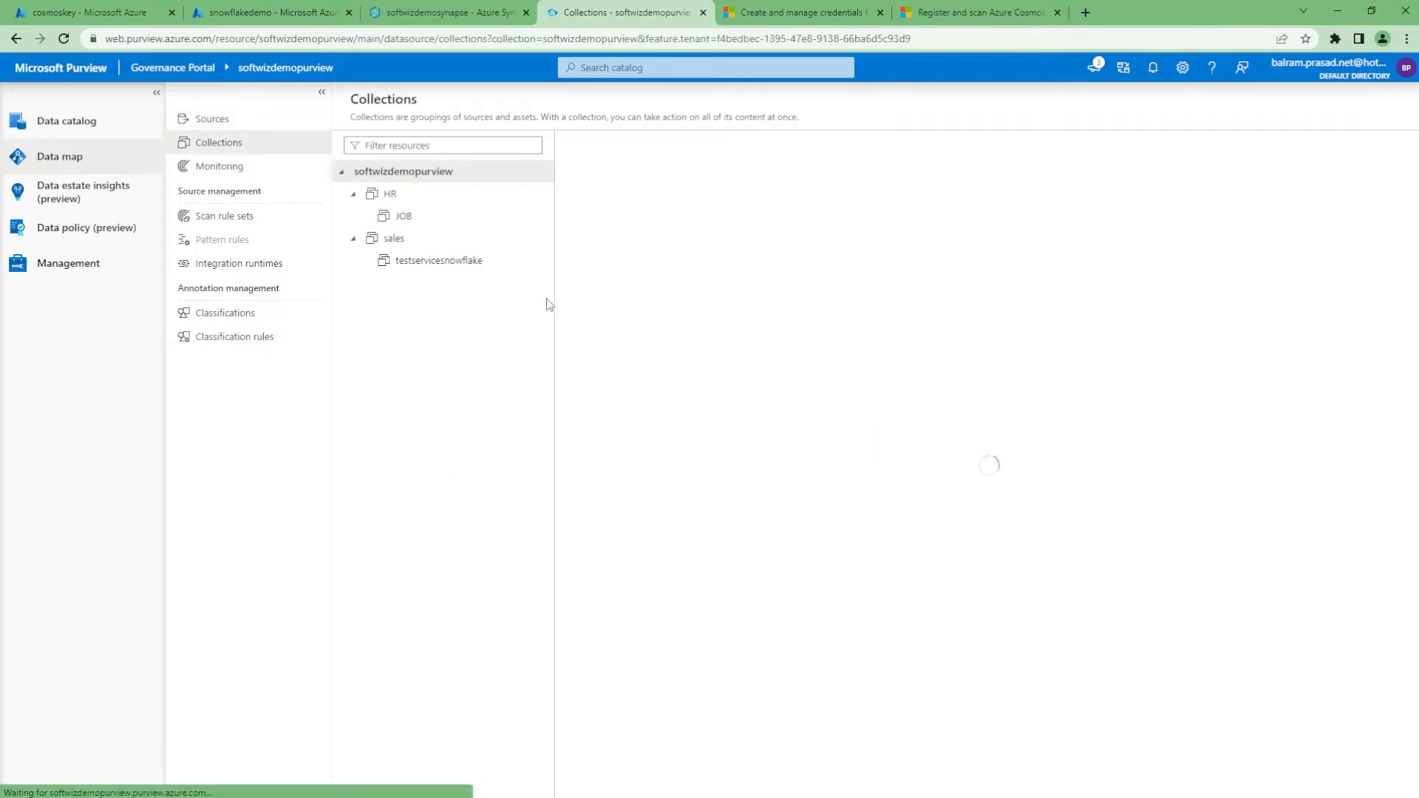
left_click(406, 244)
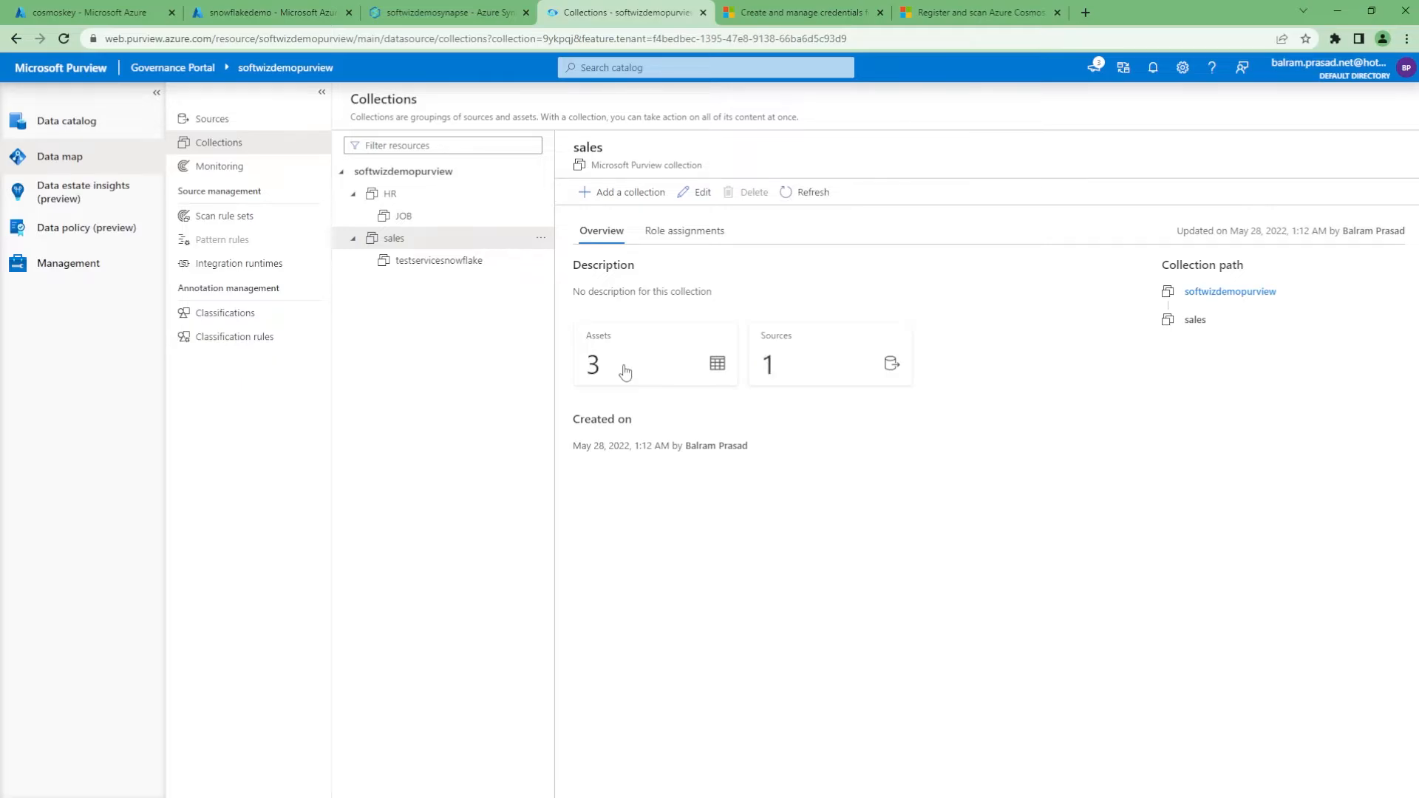
Open the CosmosDB-demo source's details from the source map and examine its scans and discovered assets.
left_click(222, 121)
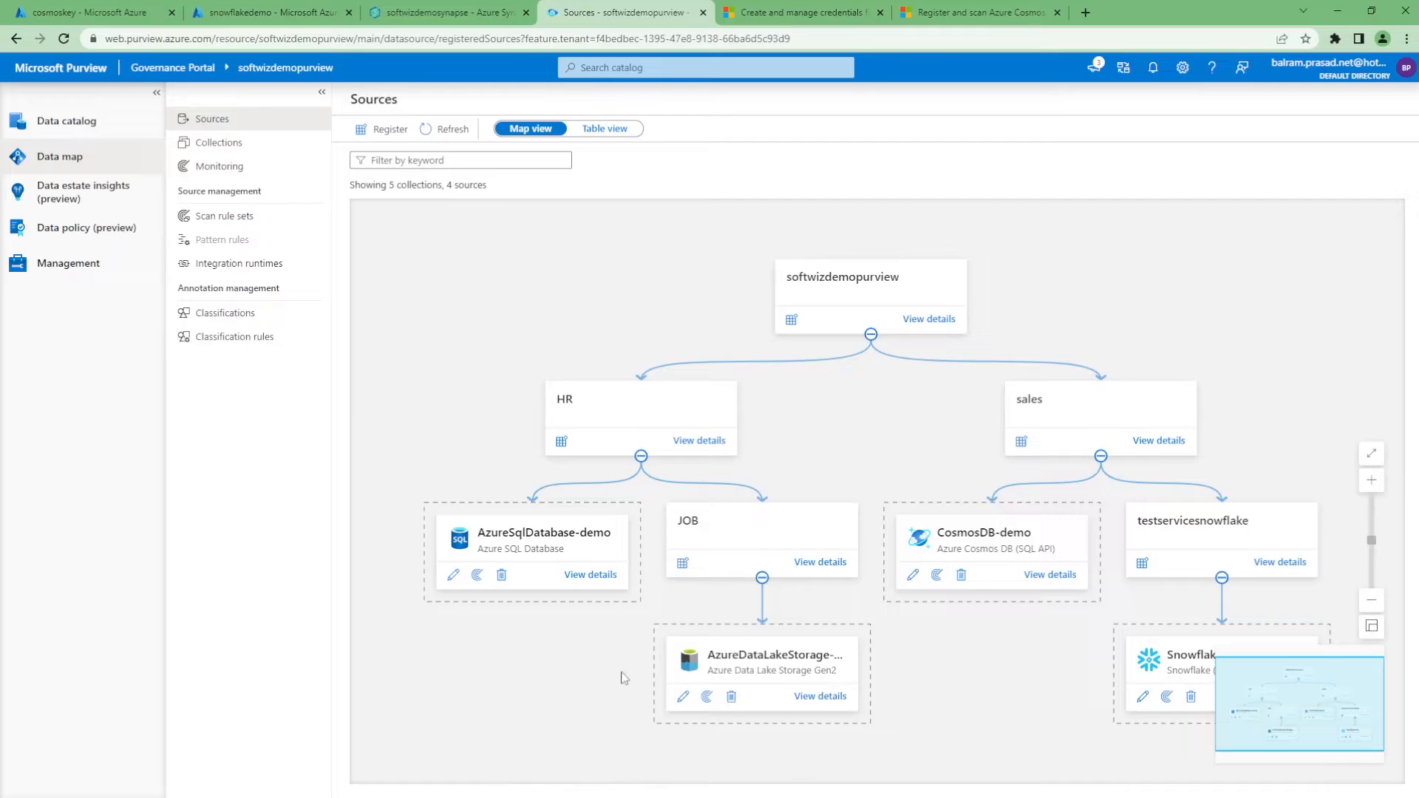
left_click_drag(1014, 670, 945, 570)
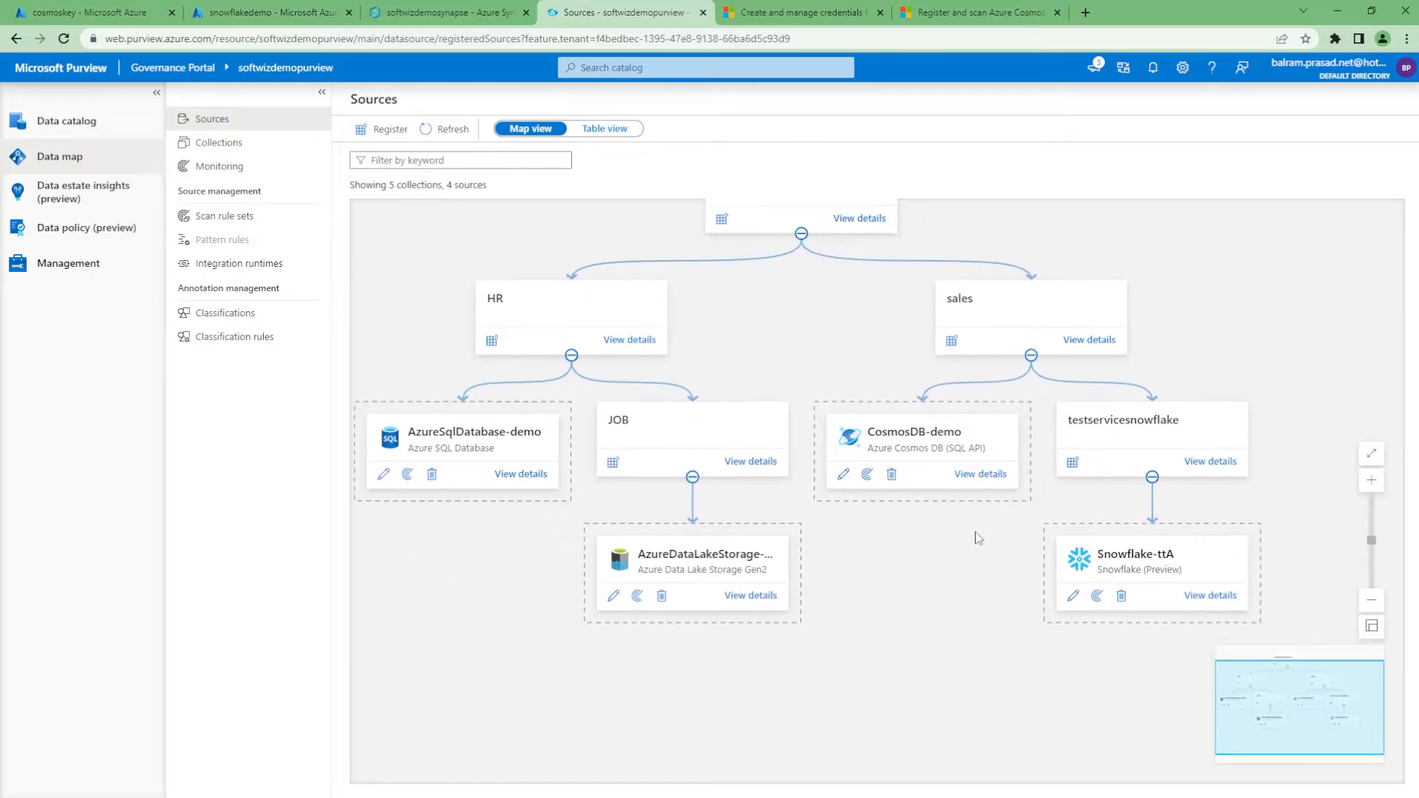
left_click(981, 474)
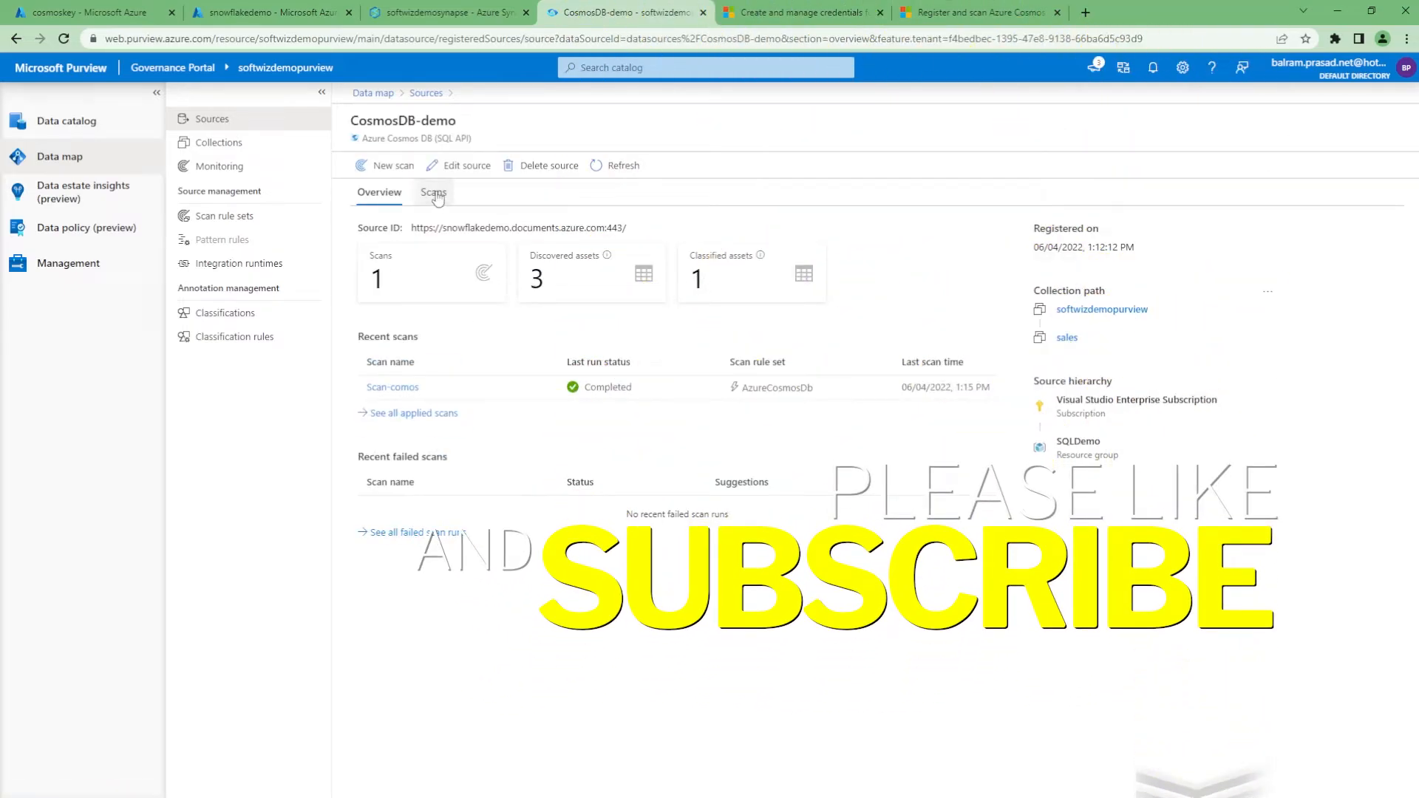
left_click(434, 192)
left_click(394, 195)
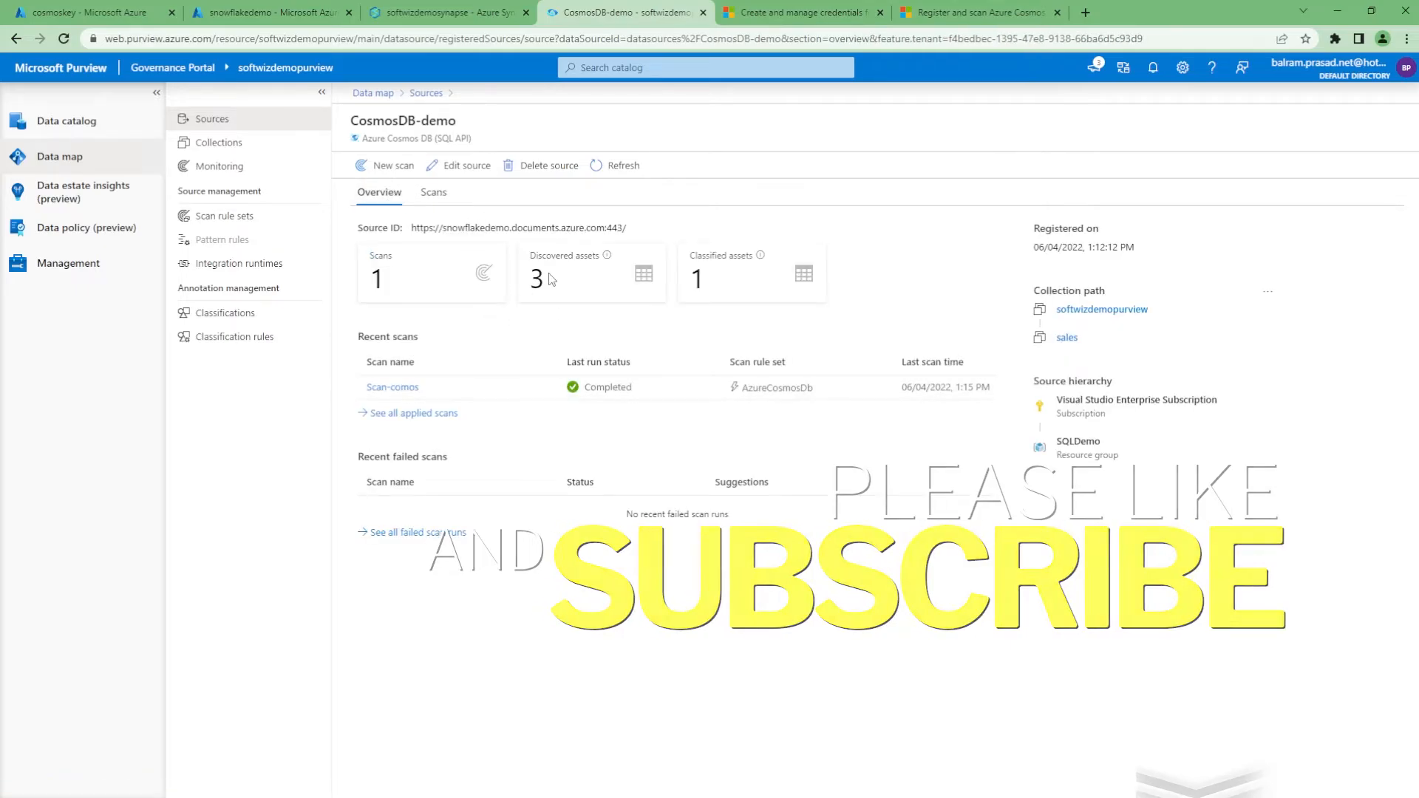
mouse_move(607, 263)
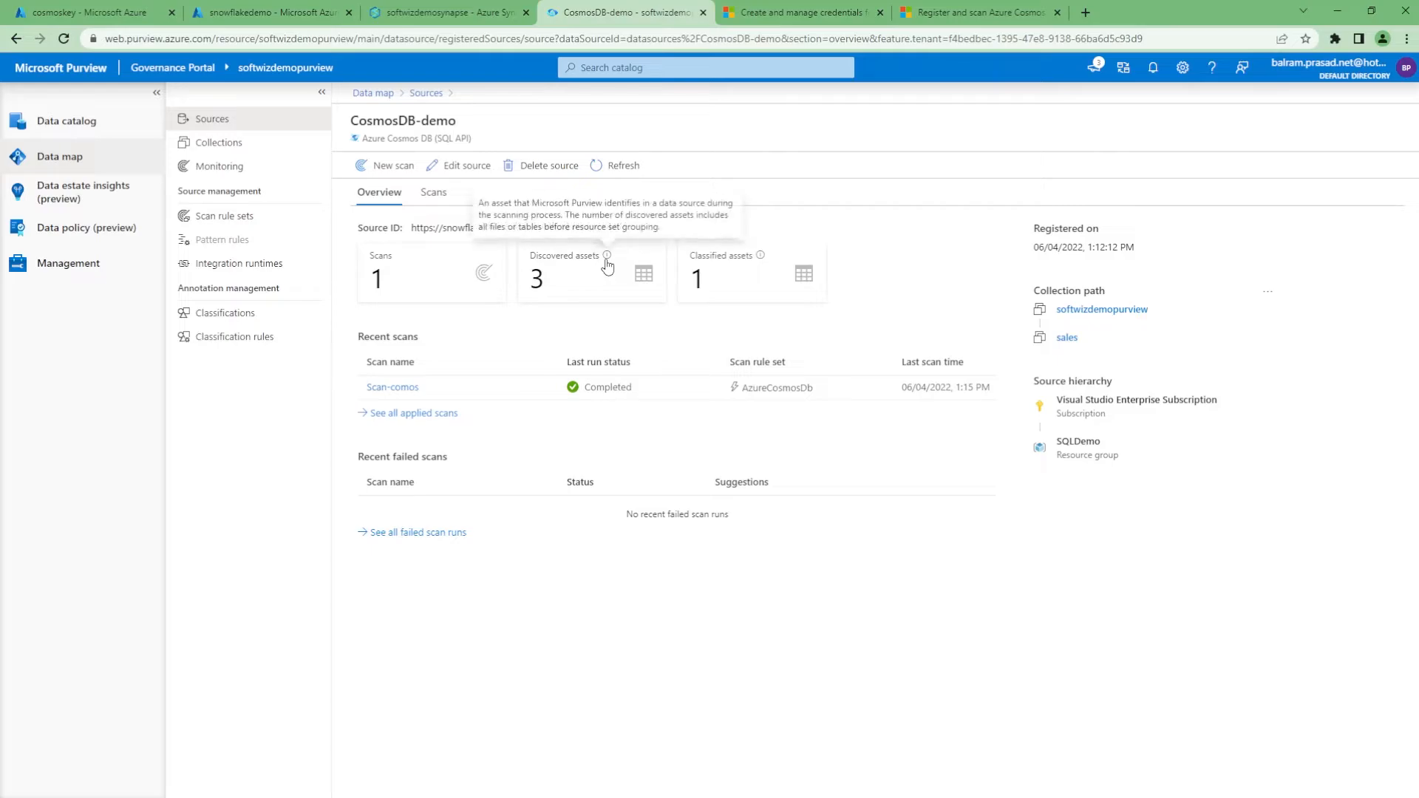
List the assets of the sales collection and compare them with the snowflakedemo account's Data Explorer in the Azure portal.
left_click(1067, 338)
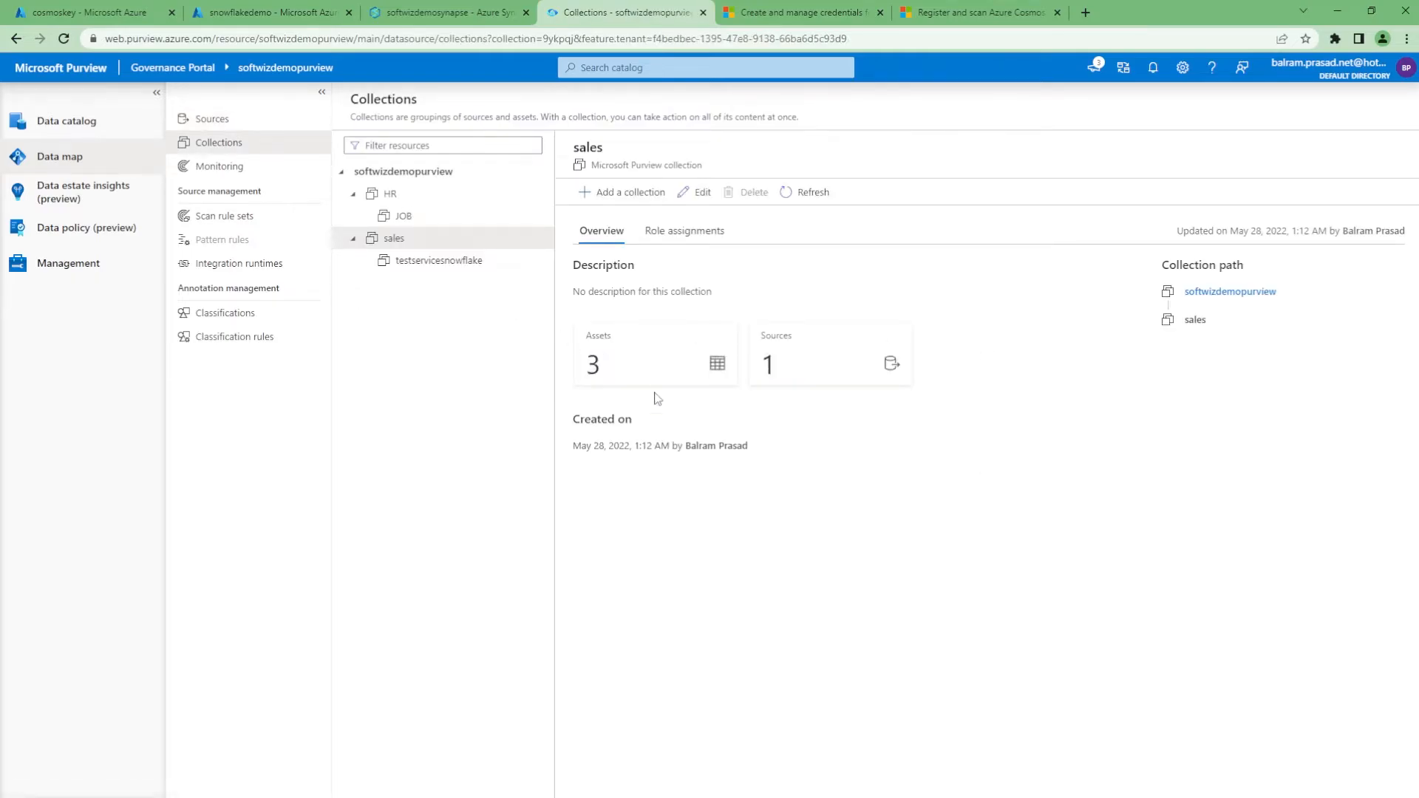
left_click(600, 362)
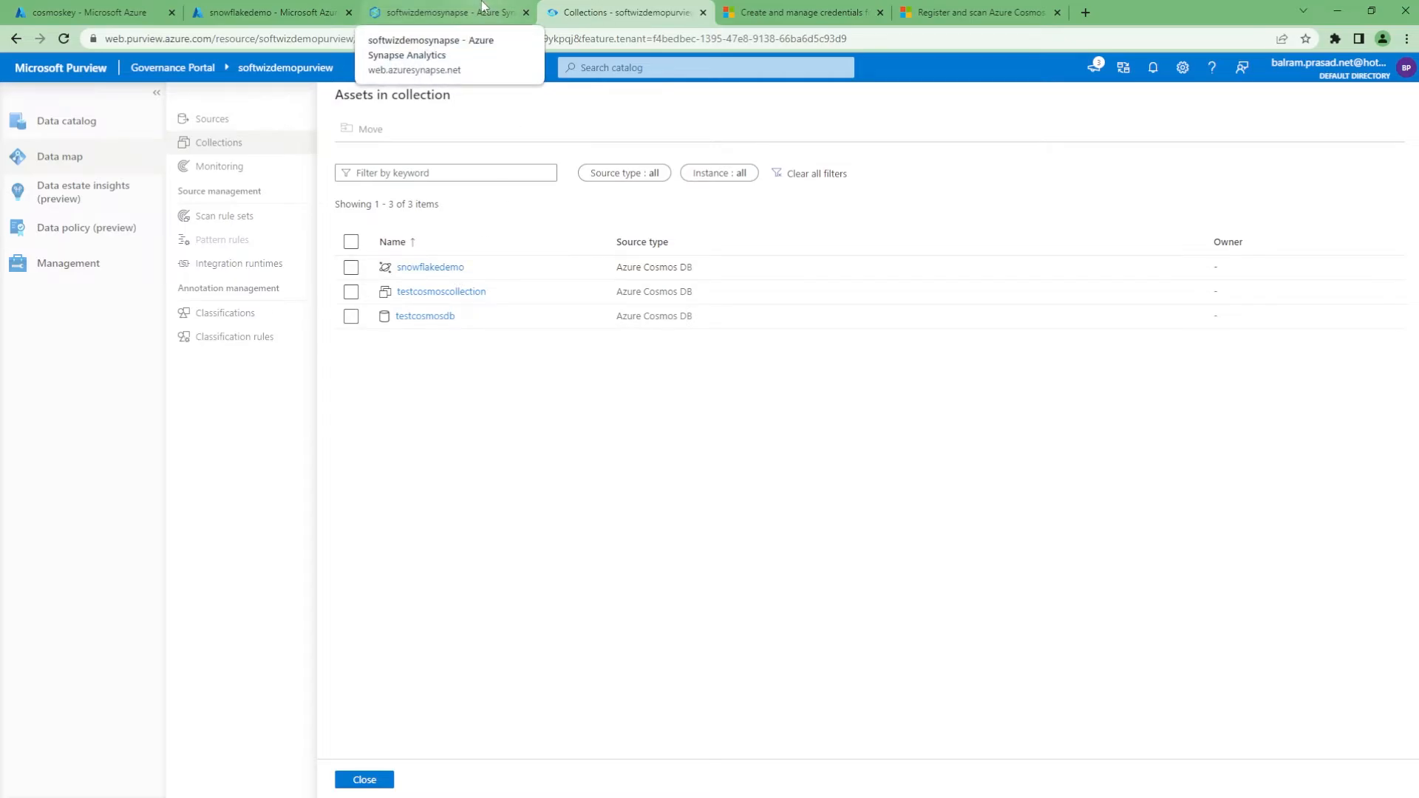
left_click(279, 10)
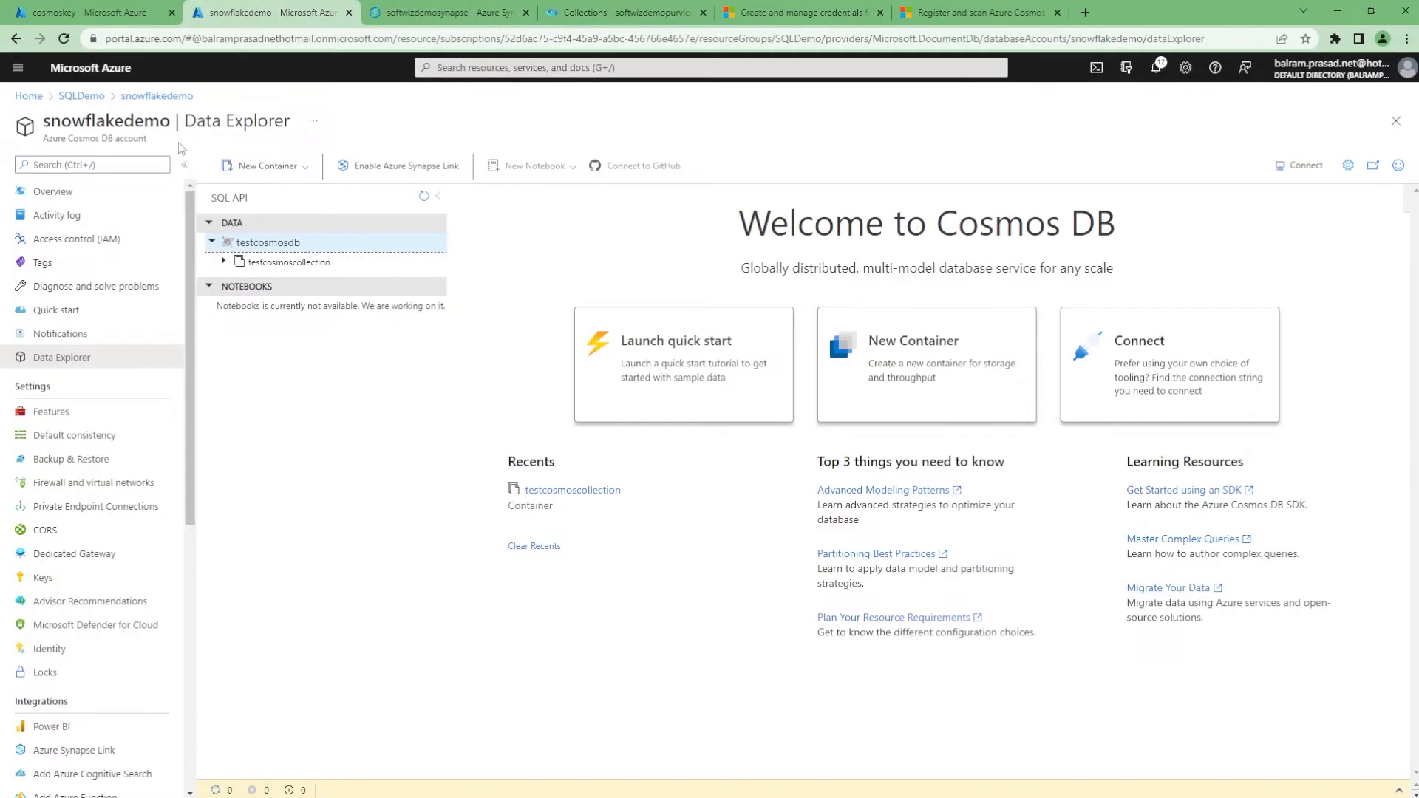
left_click(581, 11)
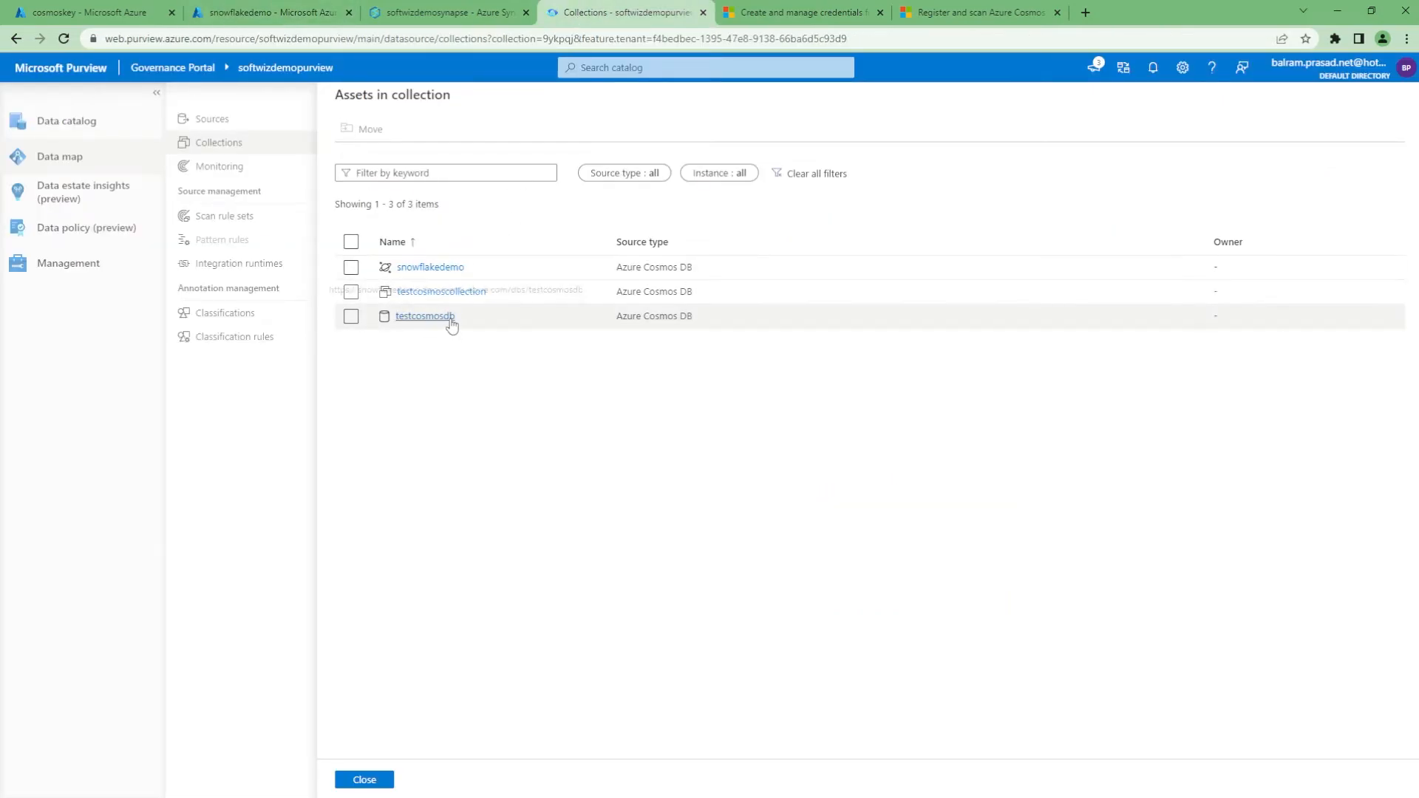
left_click(270, 12)
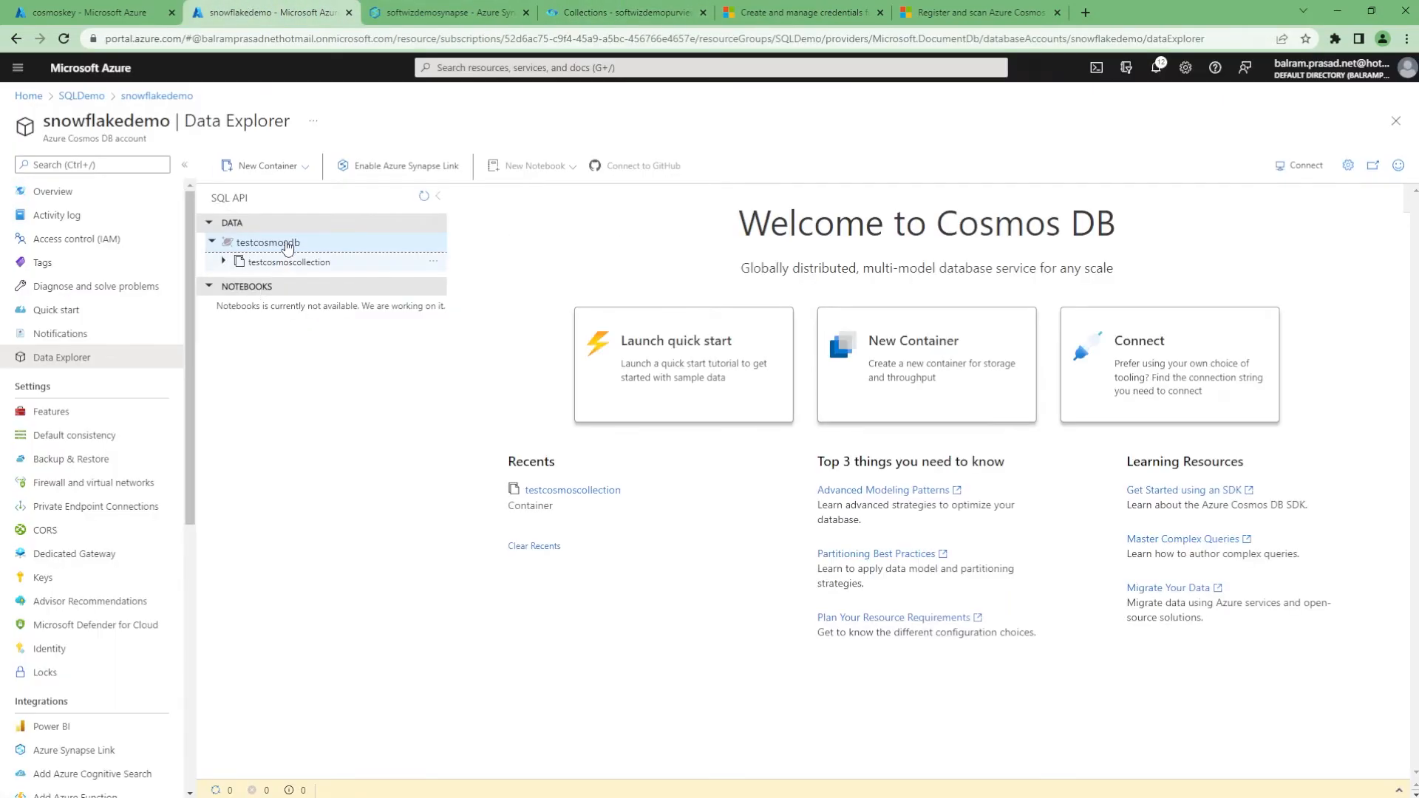
Examine the testcosmoscollection asset's schema in Purview and compare its columns with an item of that container in the Azure portal's Data Explorer.
left_click(627, 12)
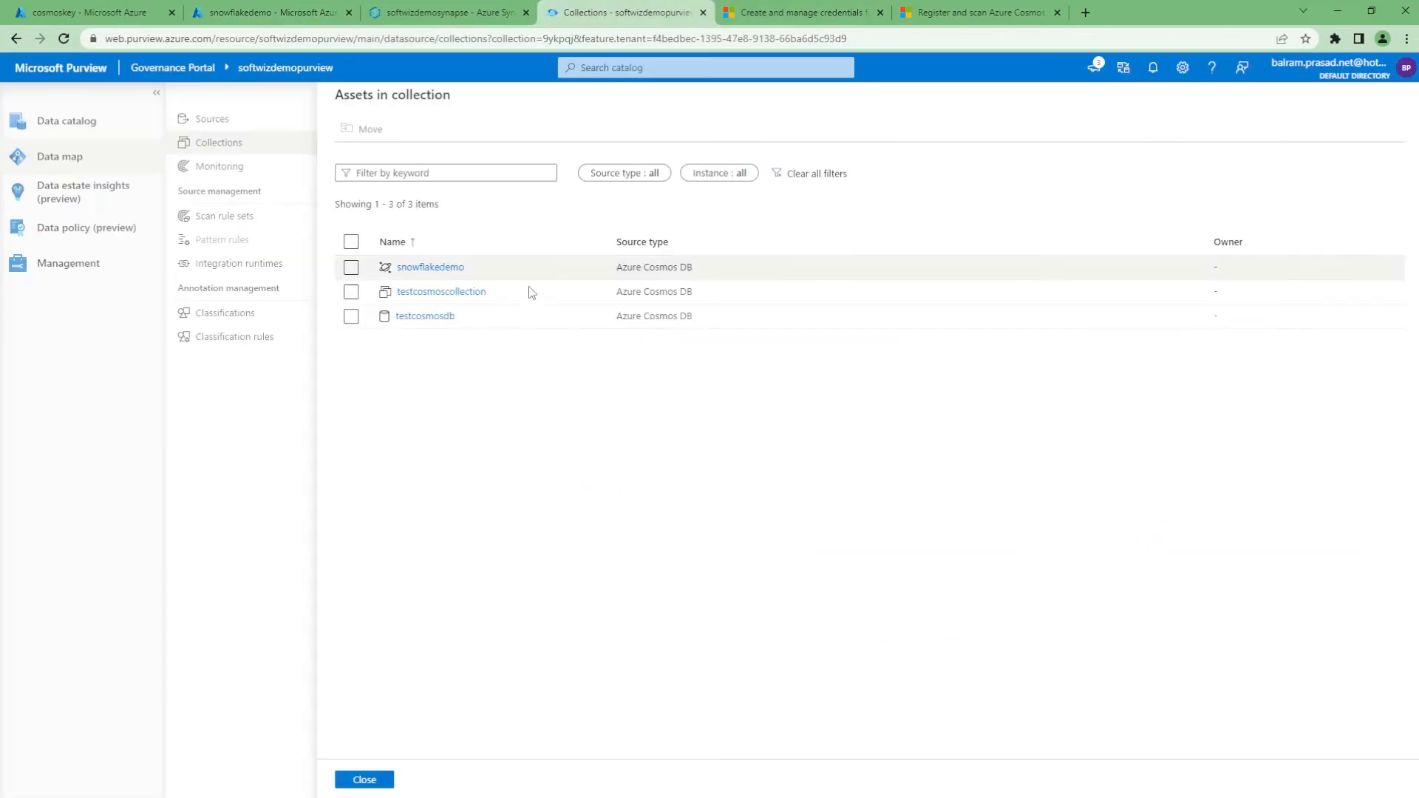
left_click(459, 293)
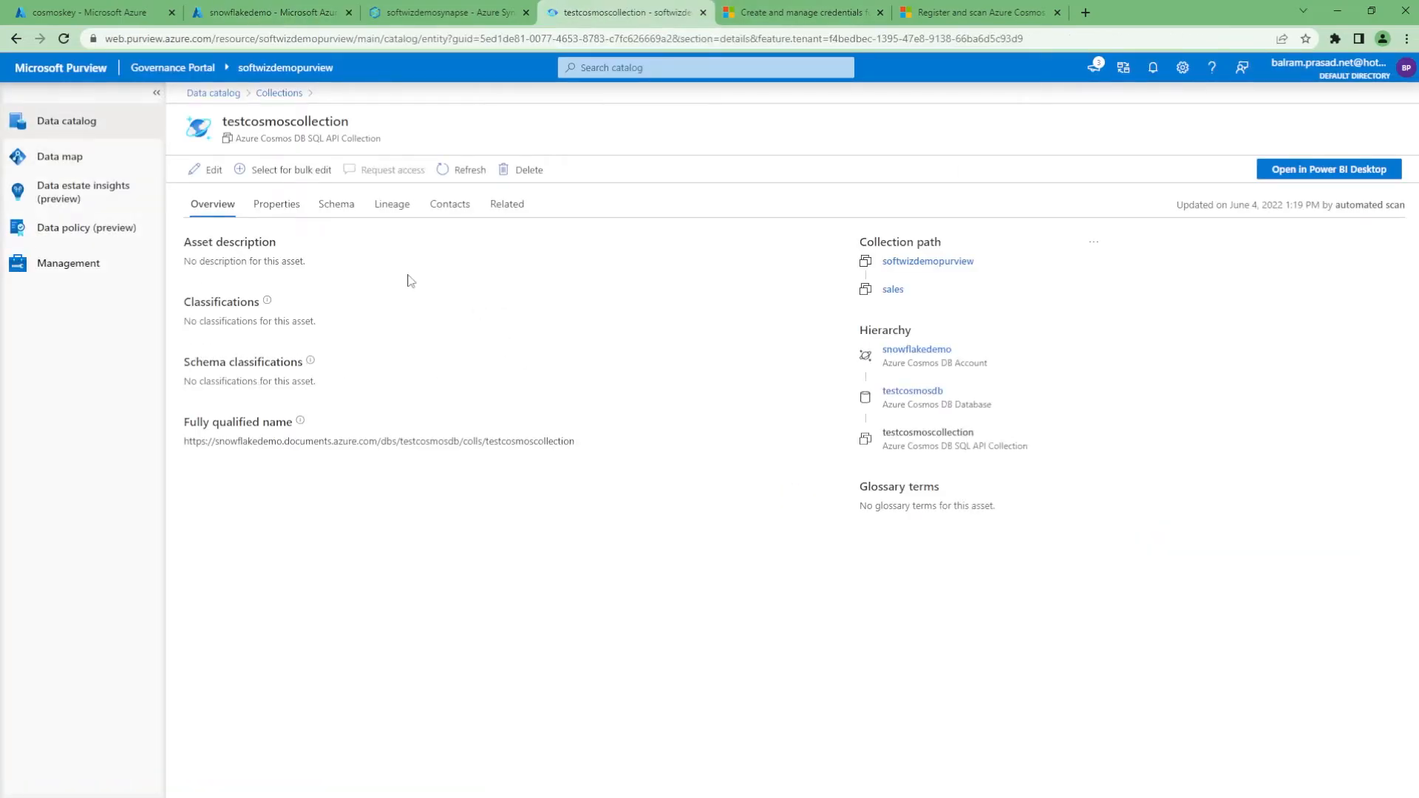
left_click(331, 214)
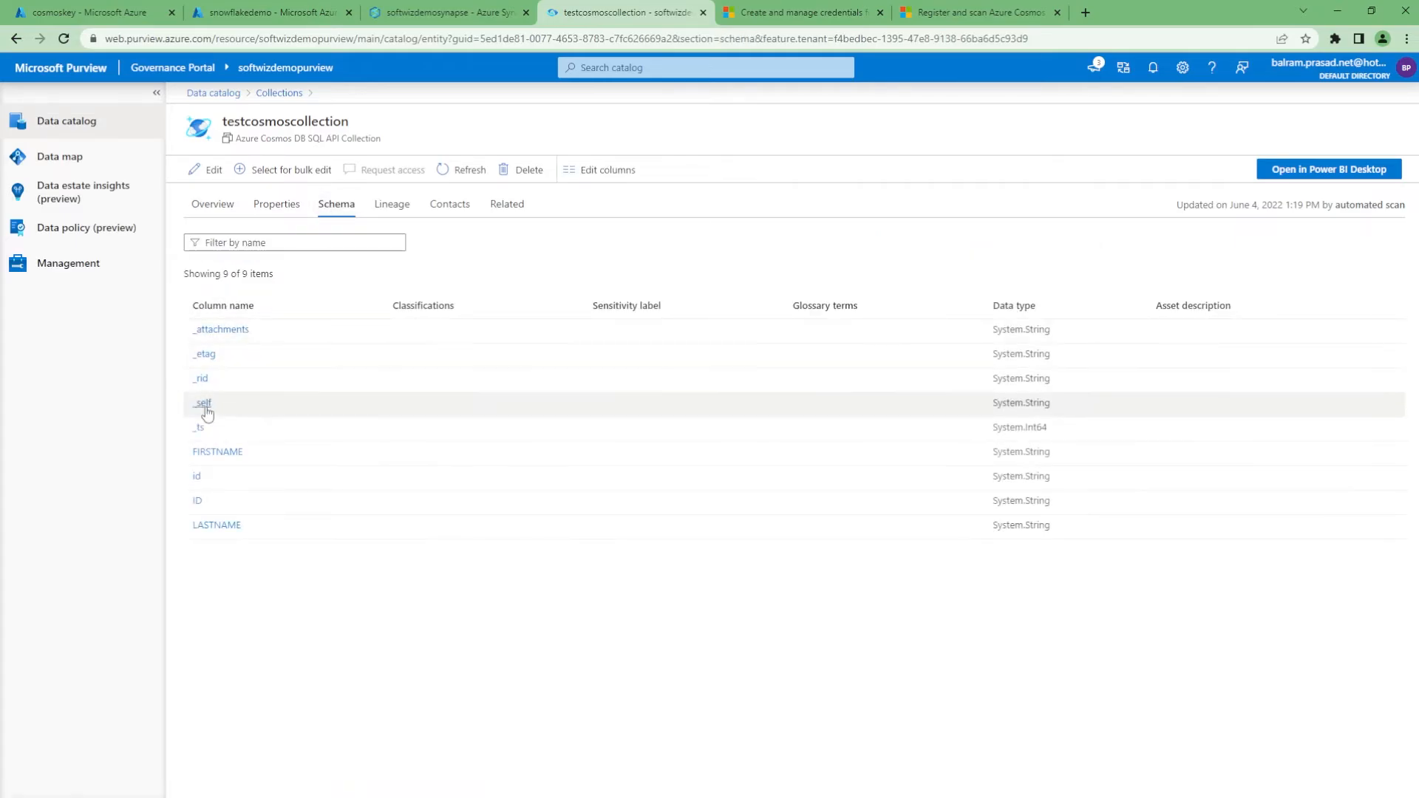
left_click(270, 12)
left_click(289, 262)
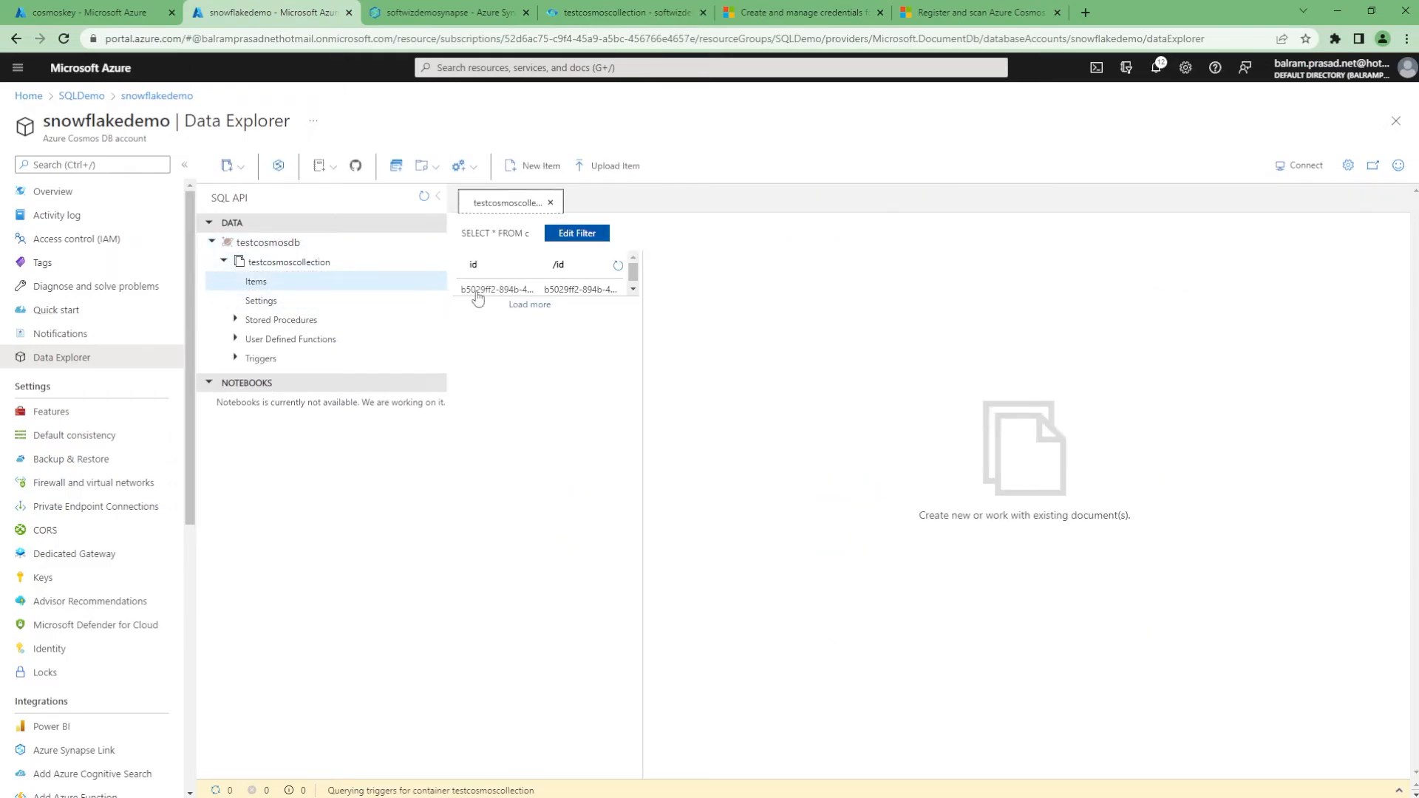
left_click(475, 290)
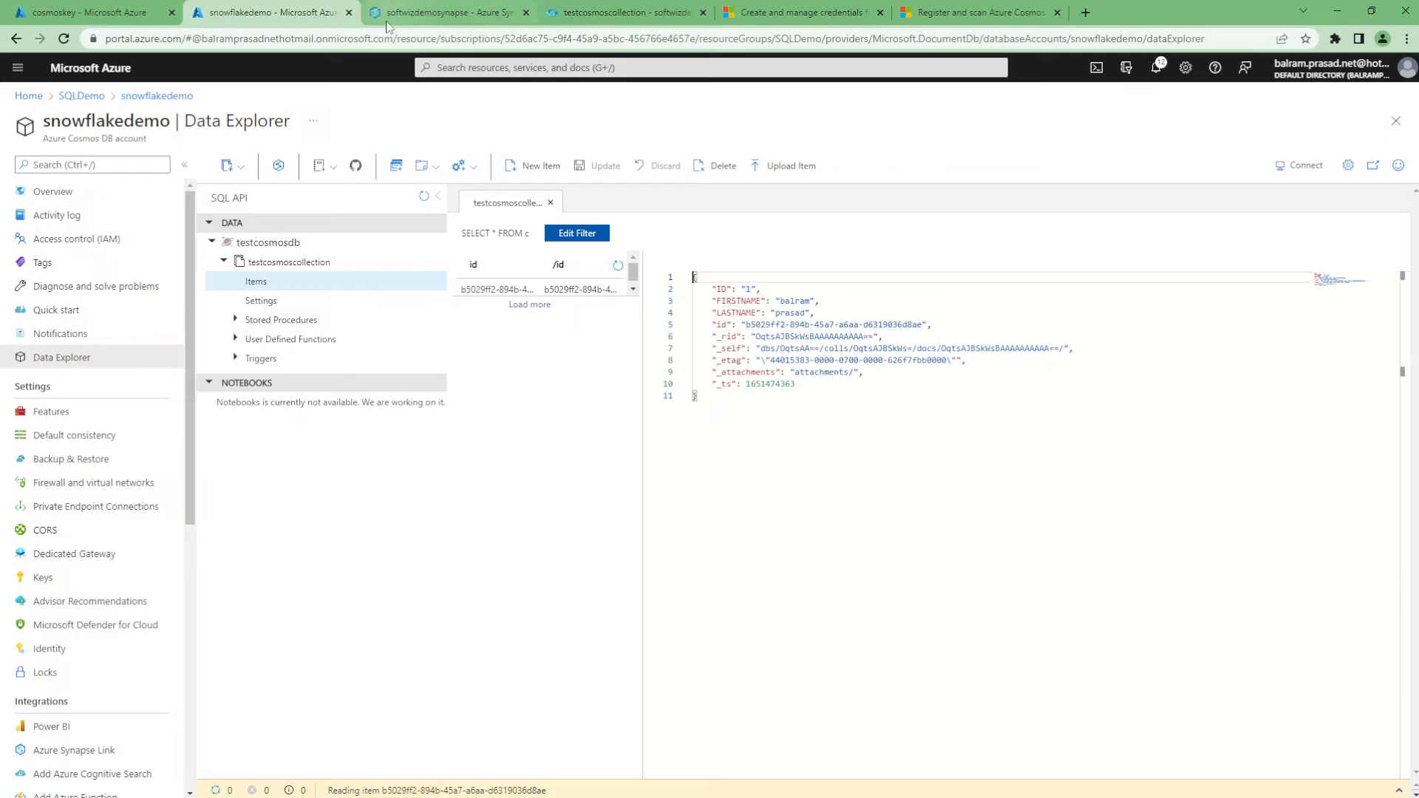
left_click(442, 8)
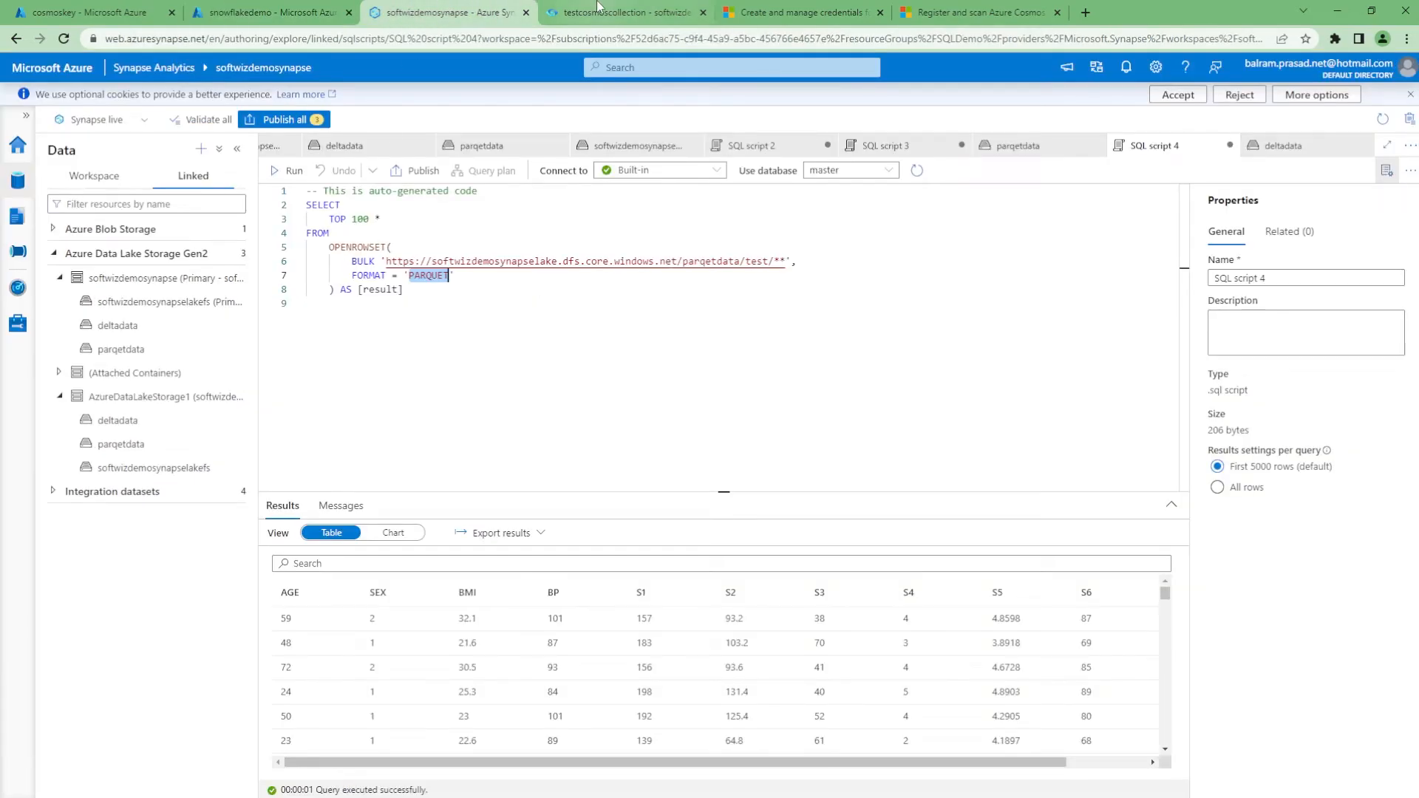
left_click(627, 12)
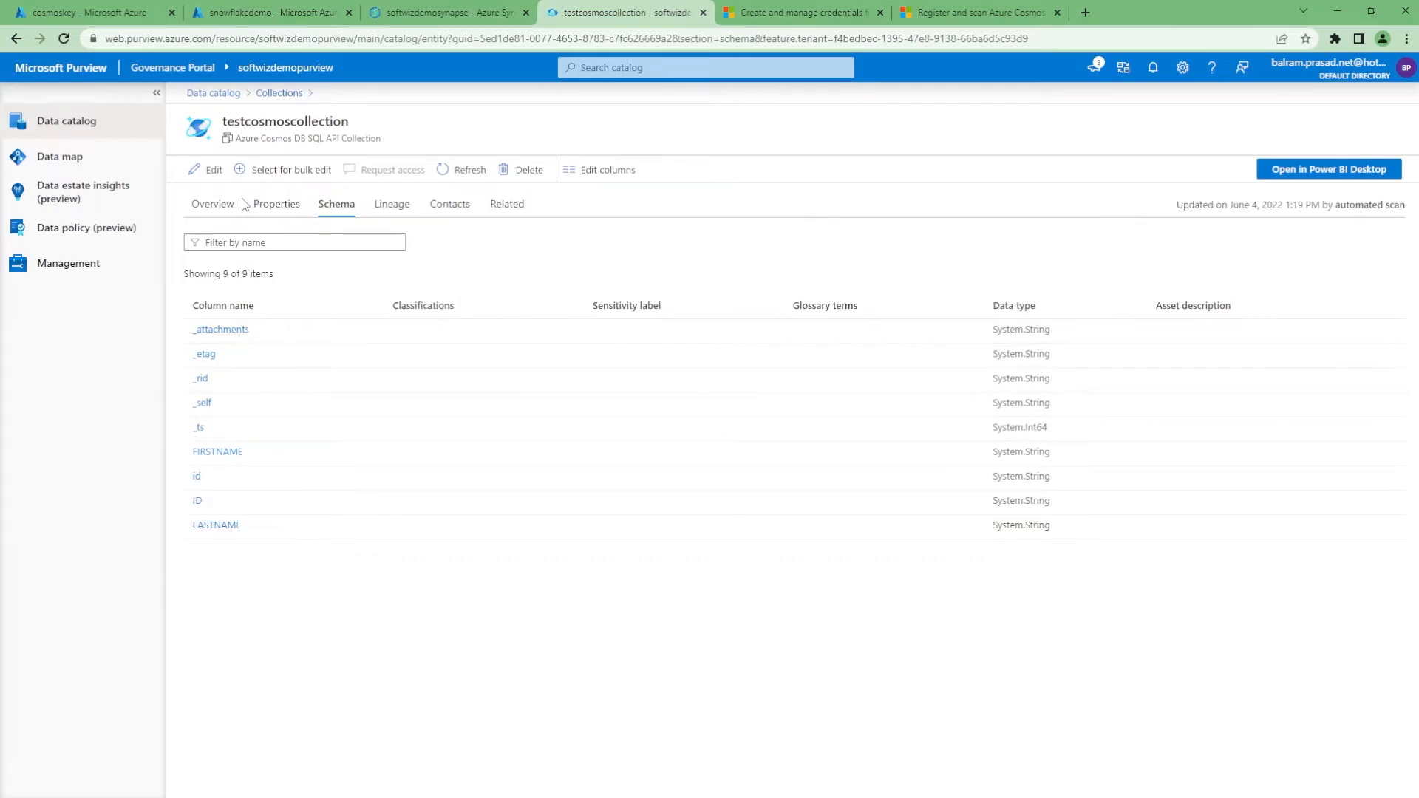
Review the testcosmoscollection asset's overview, examining the account, database and collection levels of its hierarchy.
left_click(223, 204)
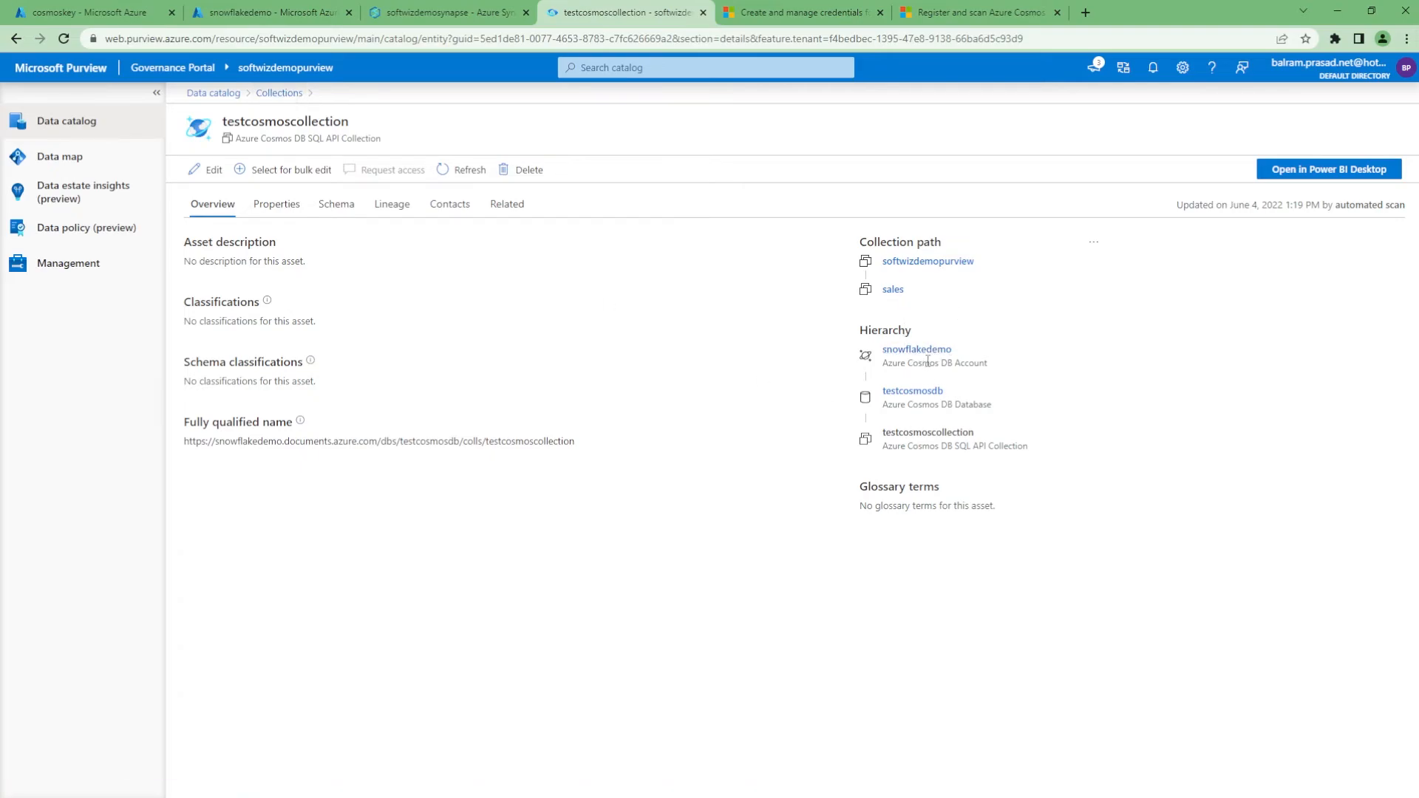
left_click_drag(935, 370, 1010, 371)
left_click_drag(916, 409, 1011, 411)
left_click_drag(908, 447, 1032, 451)
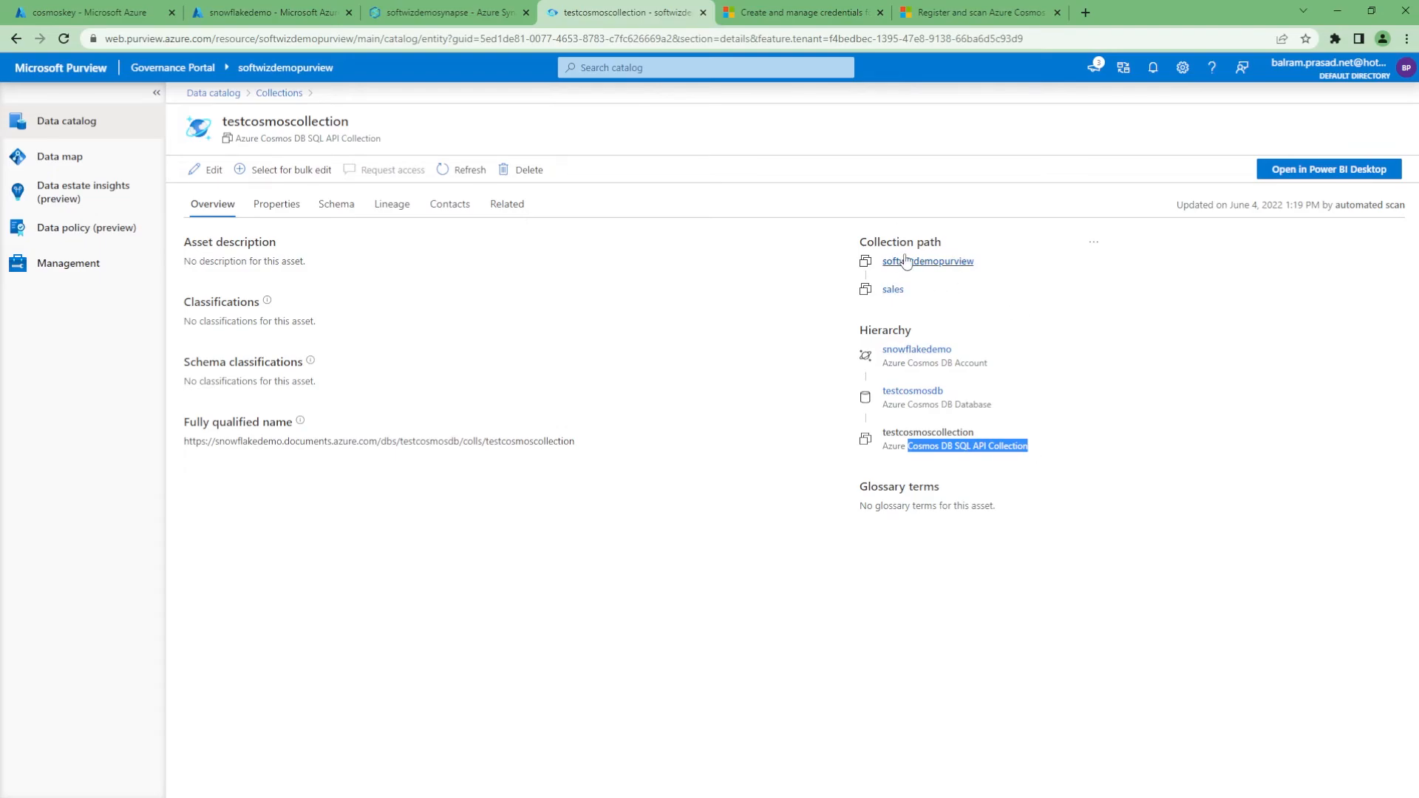
left_click(536, 585)
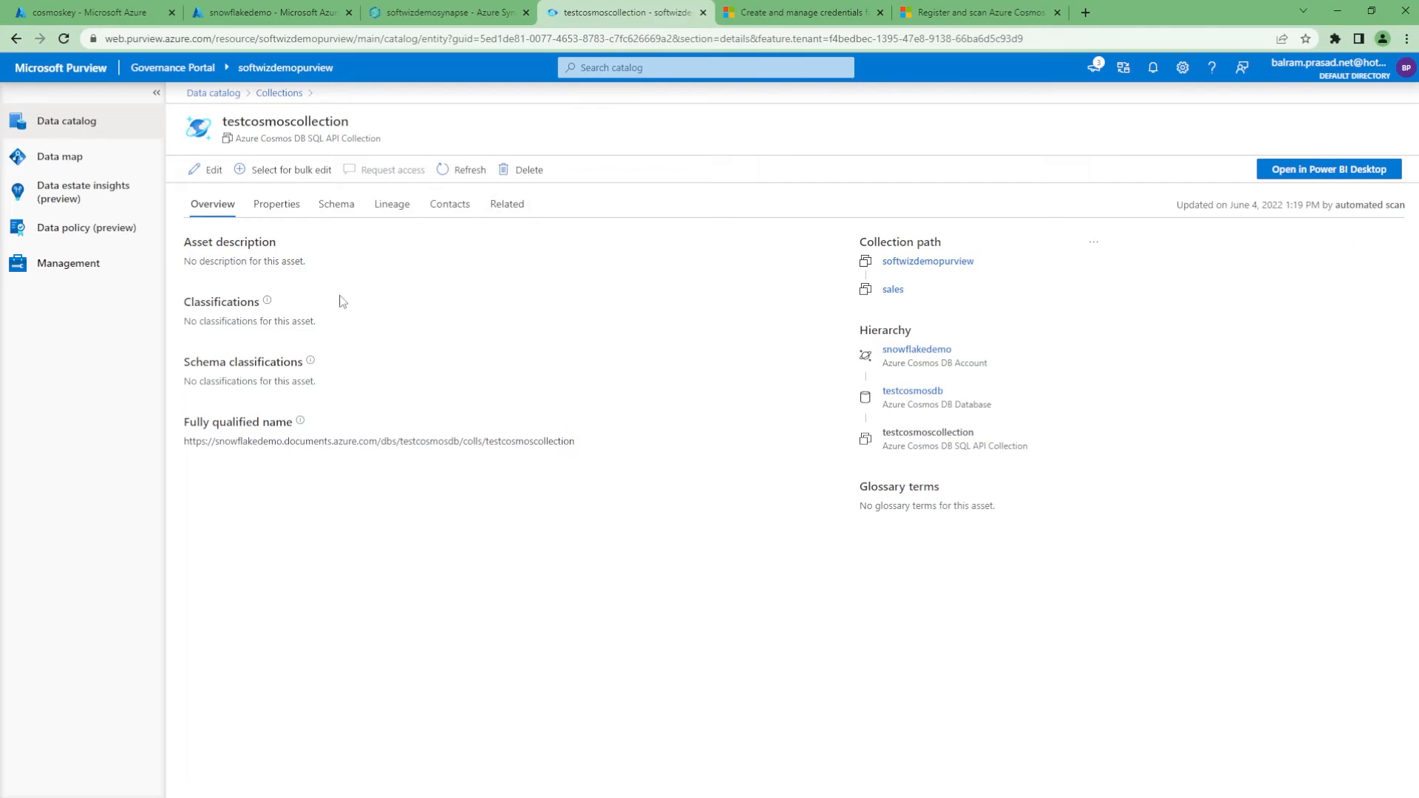
Browse the data catalog's assets by source type and by collection.
left_click(212, 94)
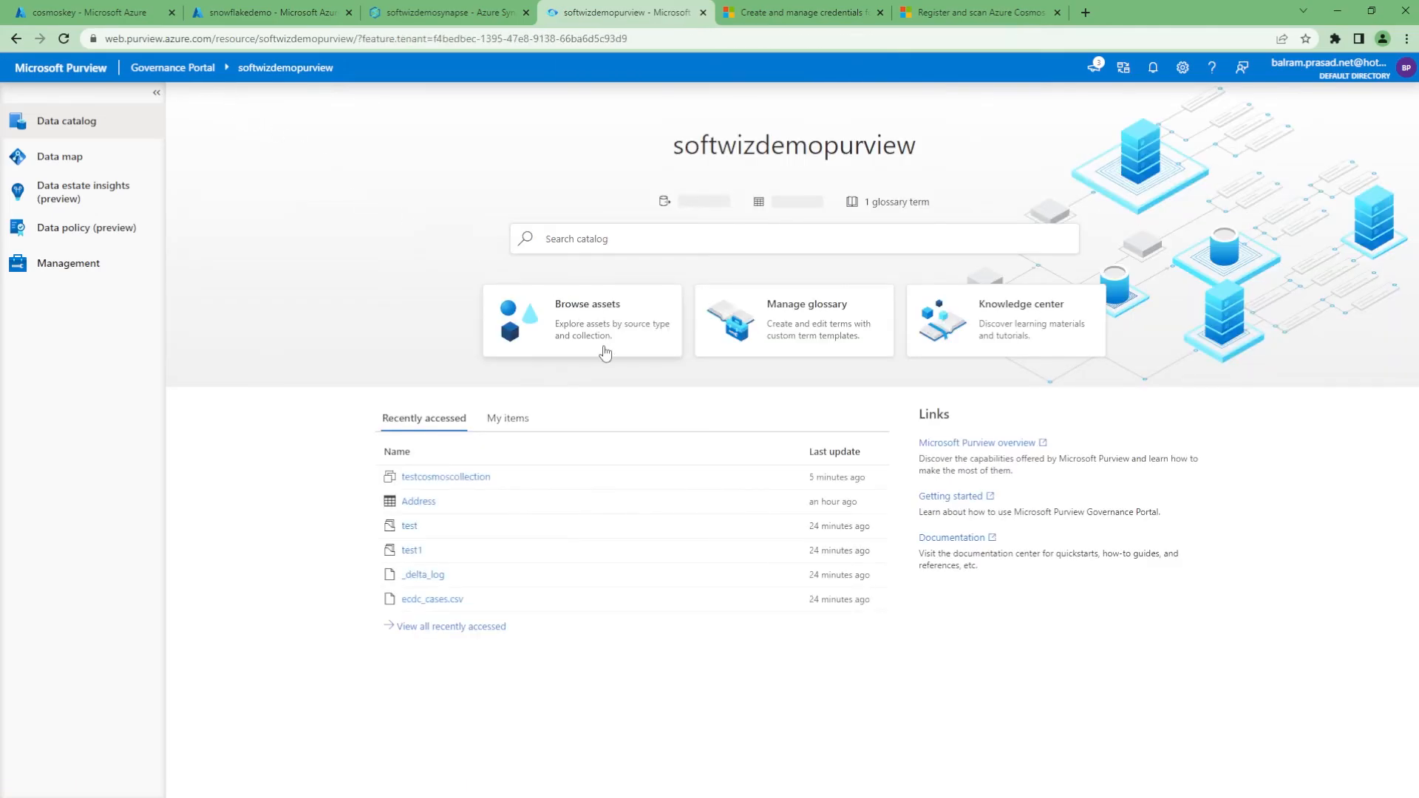
left_click(587, 304)
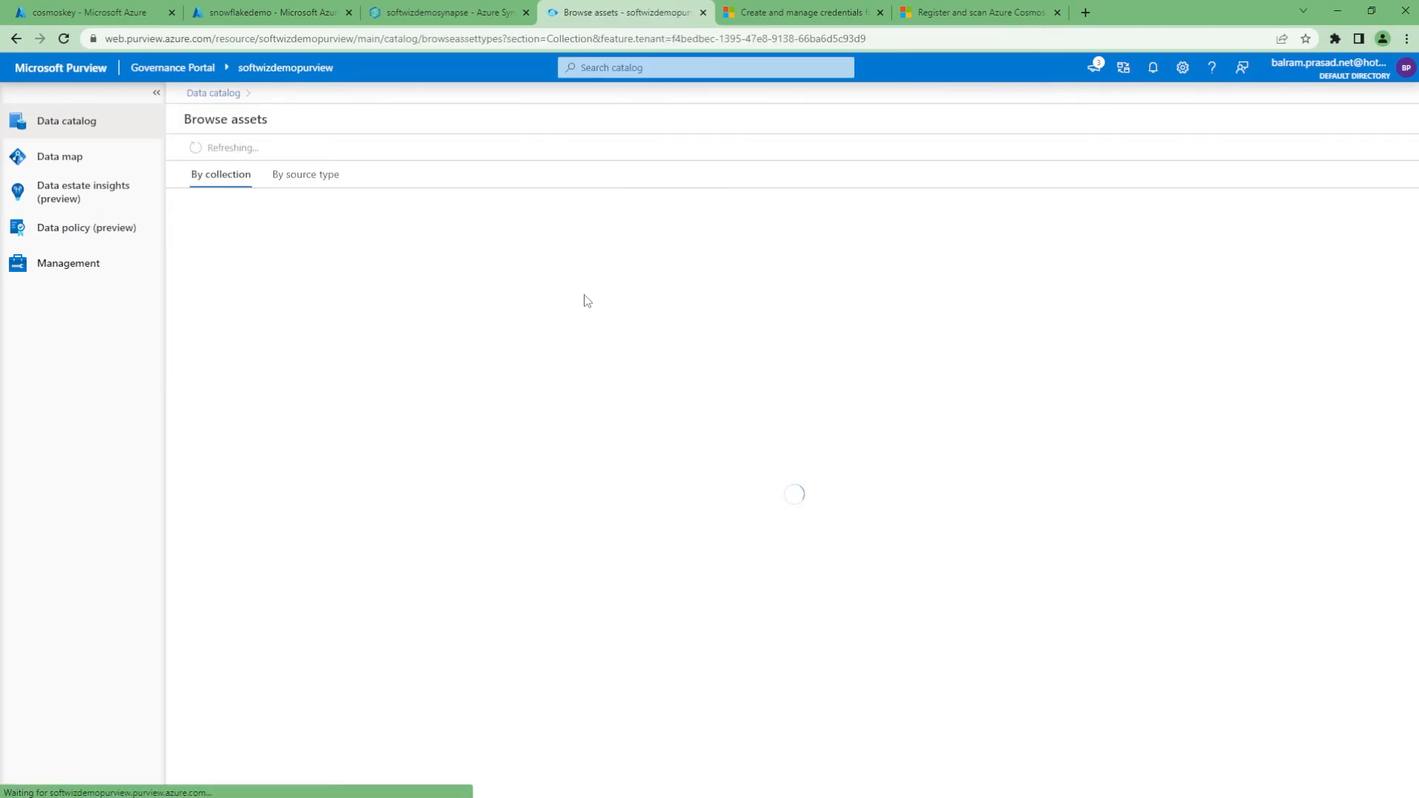
left_click(322, 176)
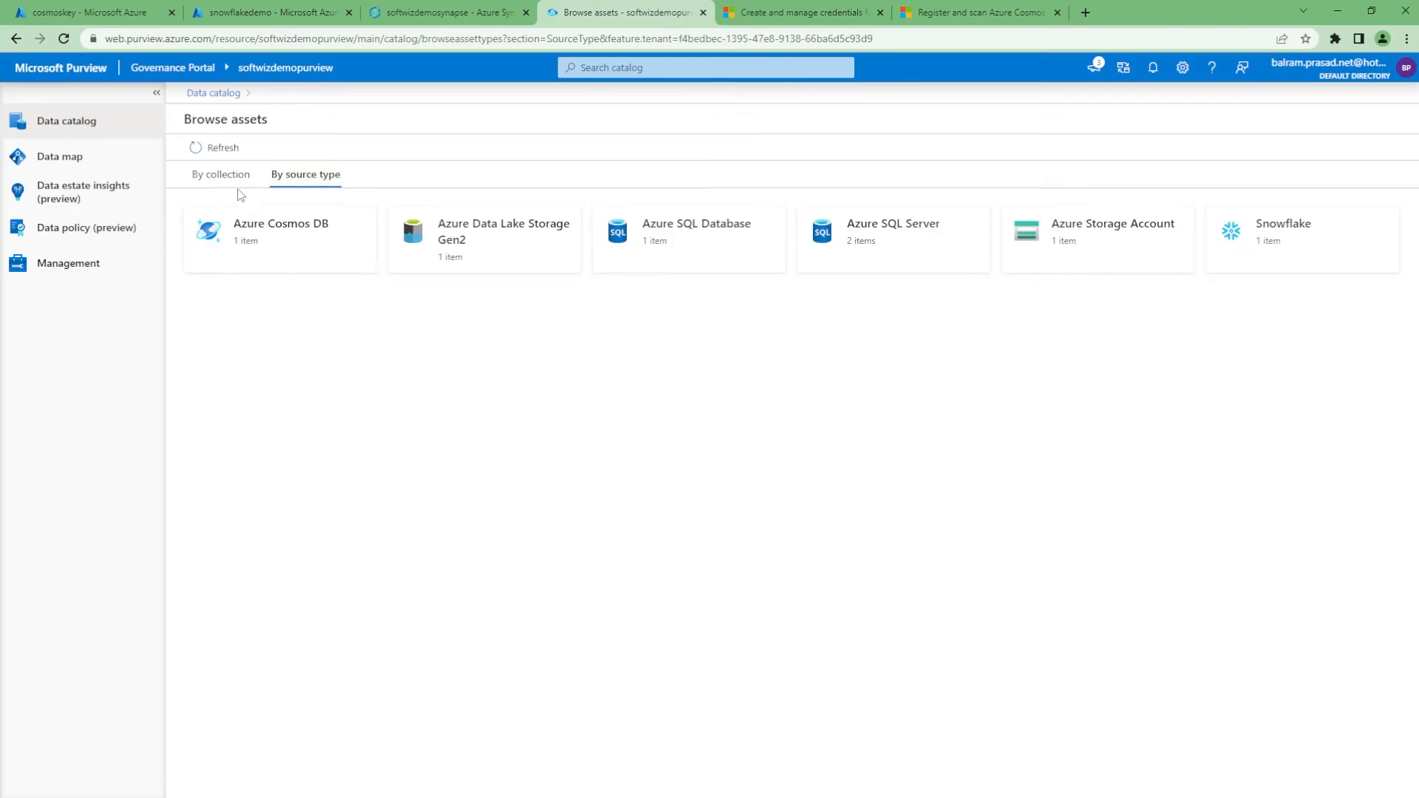
left_click(220, 175)
Search the catalog for "cos" and open the suggested testcosmoscollection asset.
left_click(645, 69)
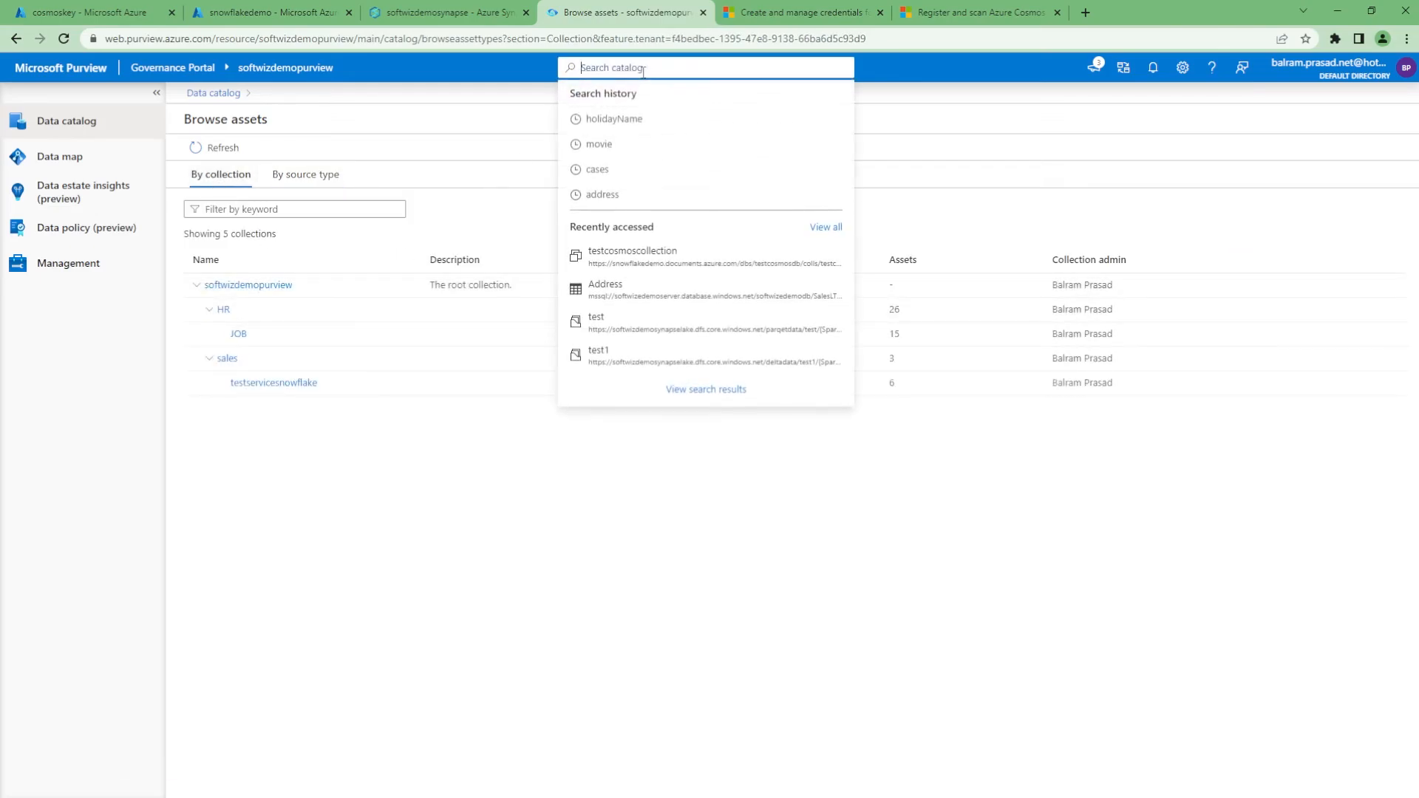
type("cos")
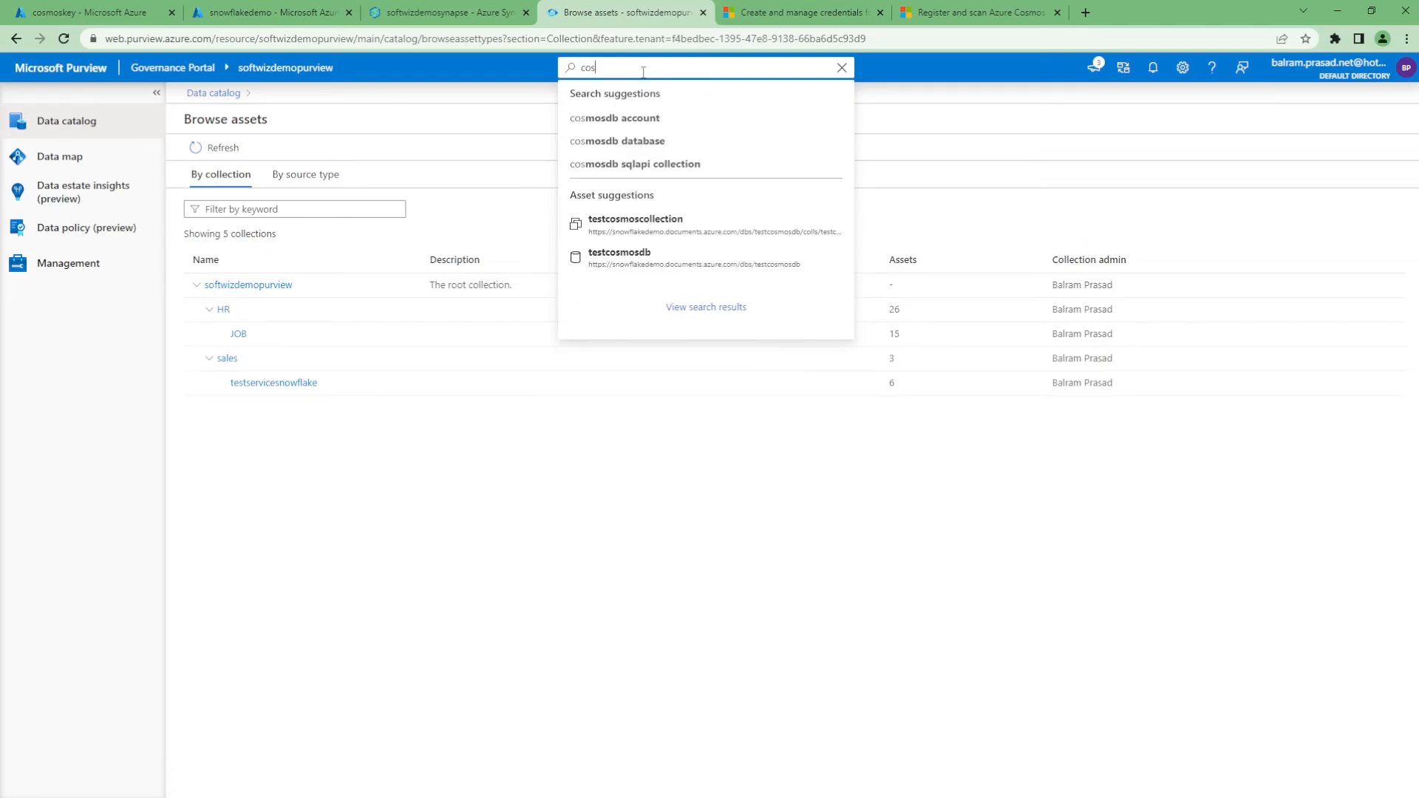
left_click(665, 237)
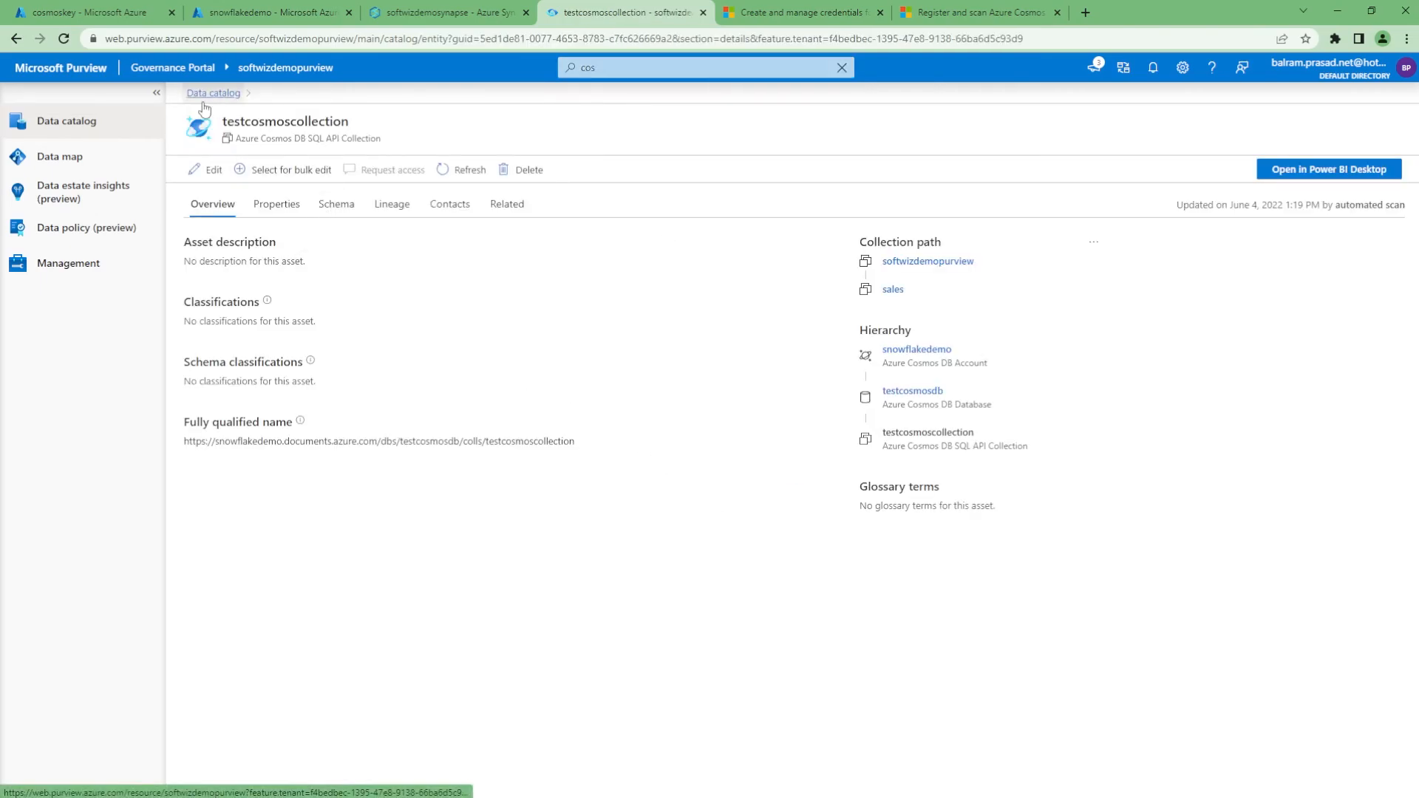
Browse the catalog to the sales collection's testcosmoscollection asset and view its schema.
left_click(100, 129)
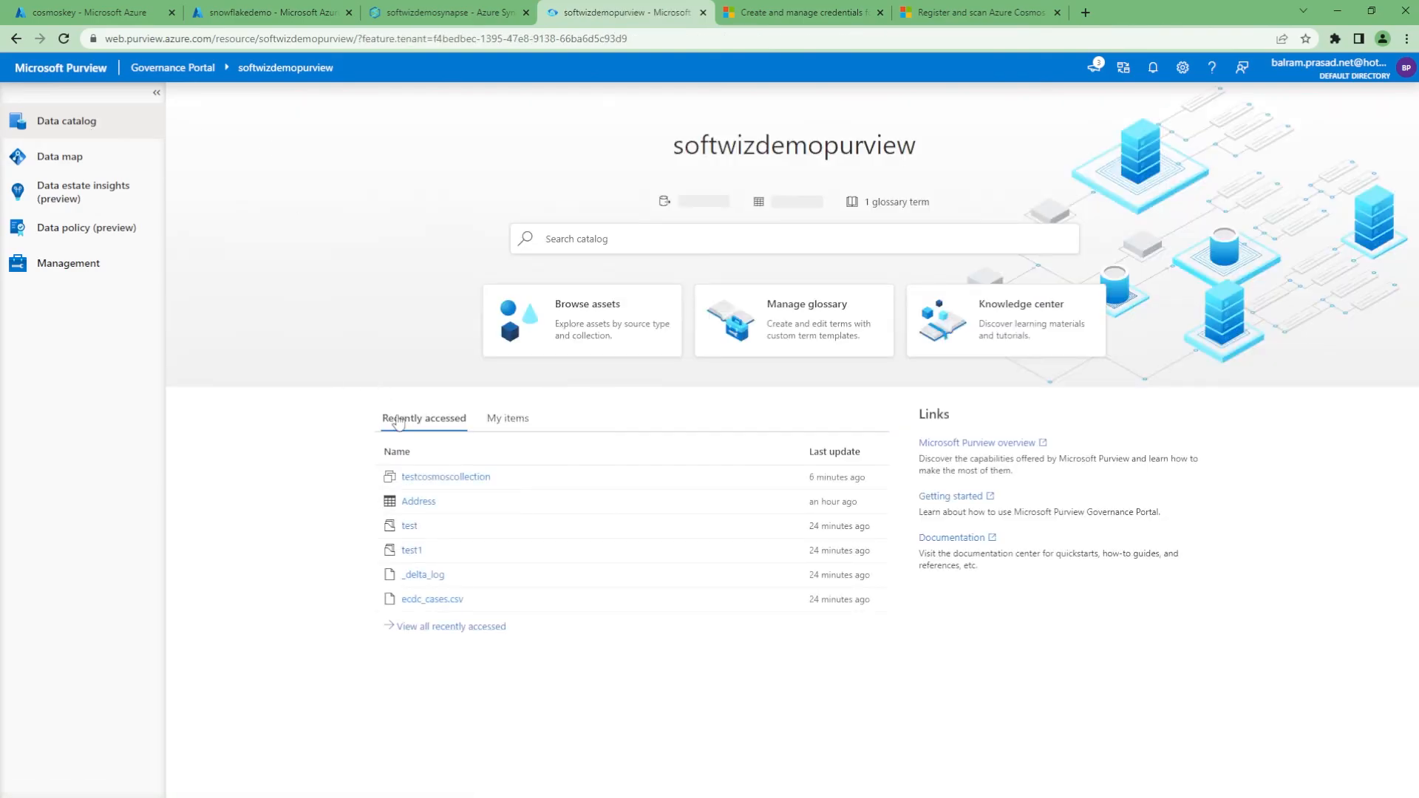
left_click(575, 347)
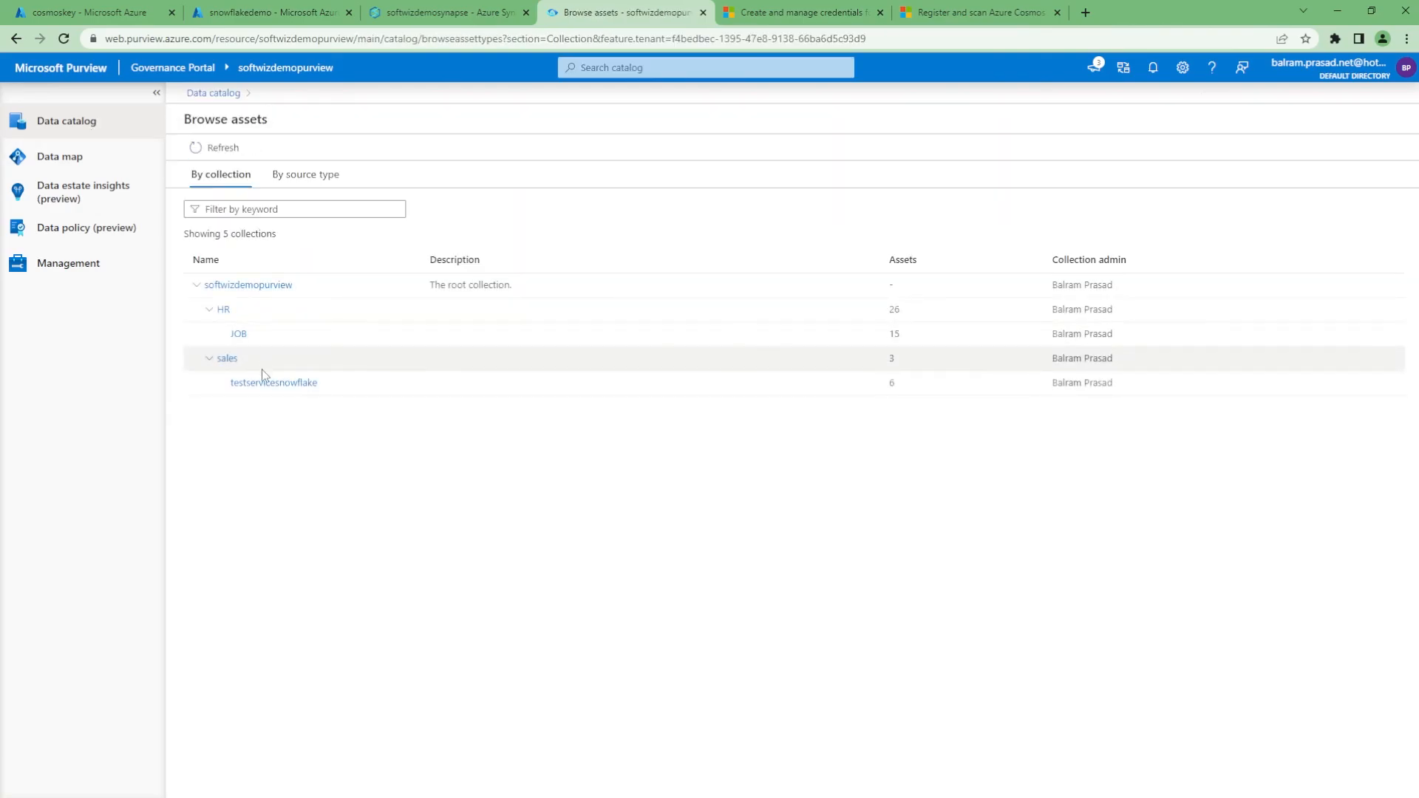
left_click(228, 359)
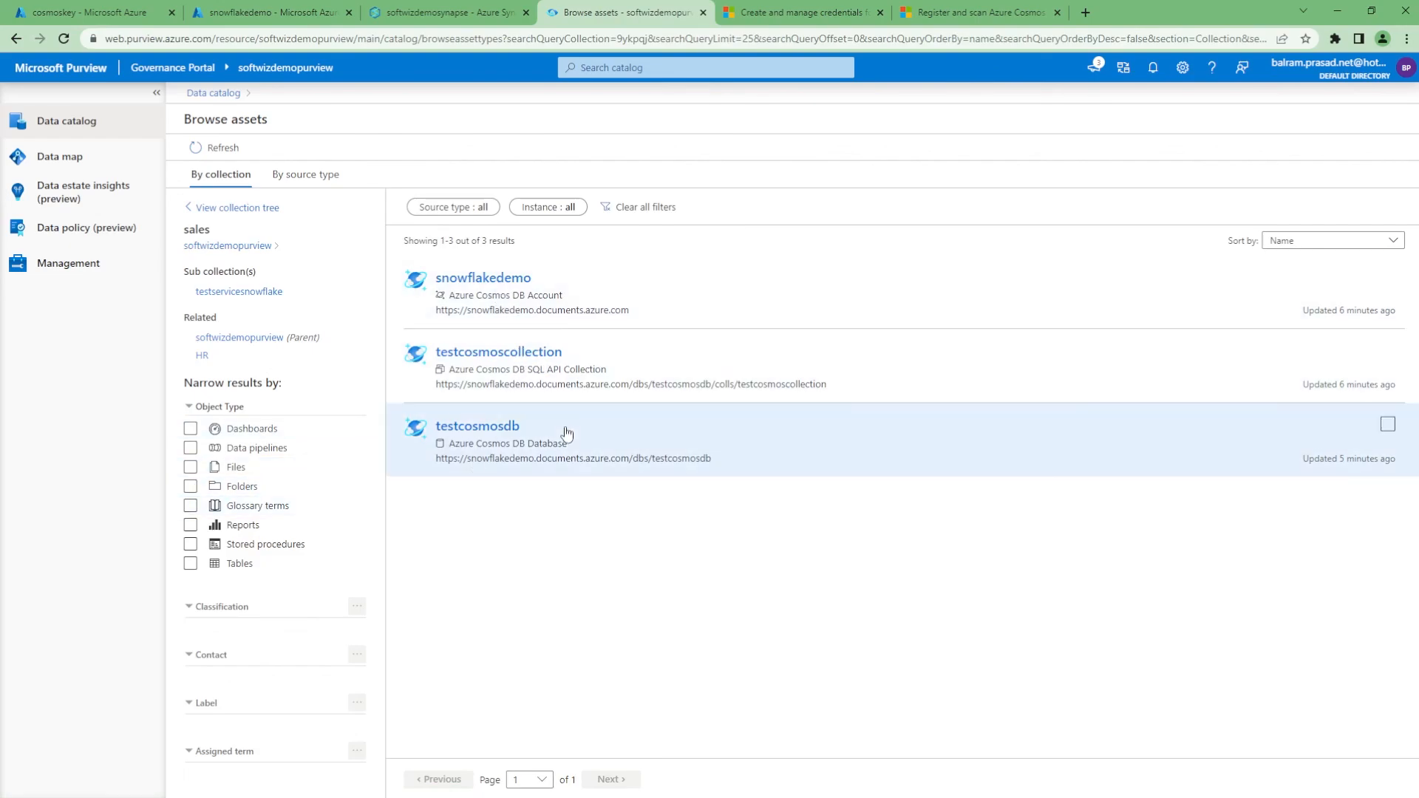
left_click(515, 360)
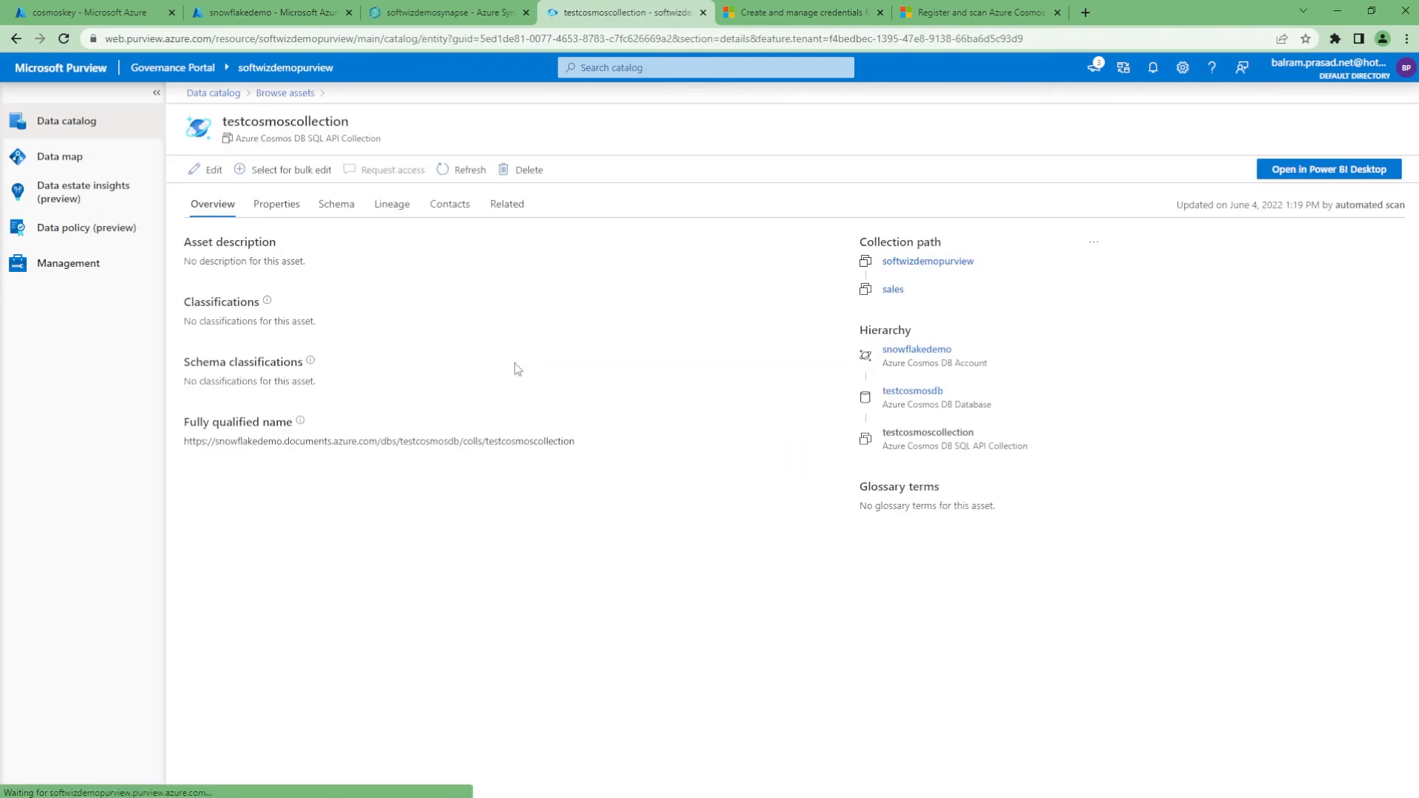
left_click(340, 207)
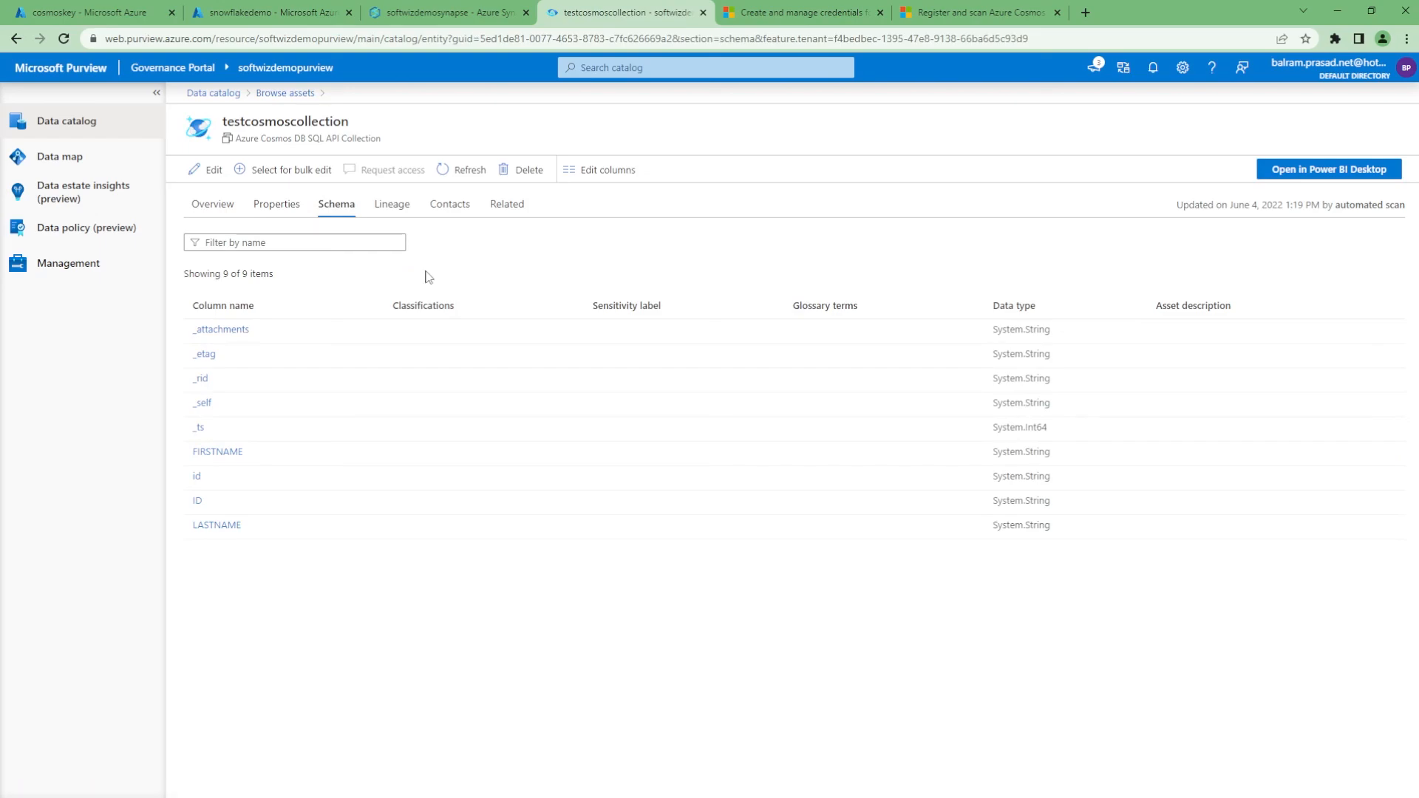